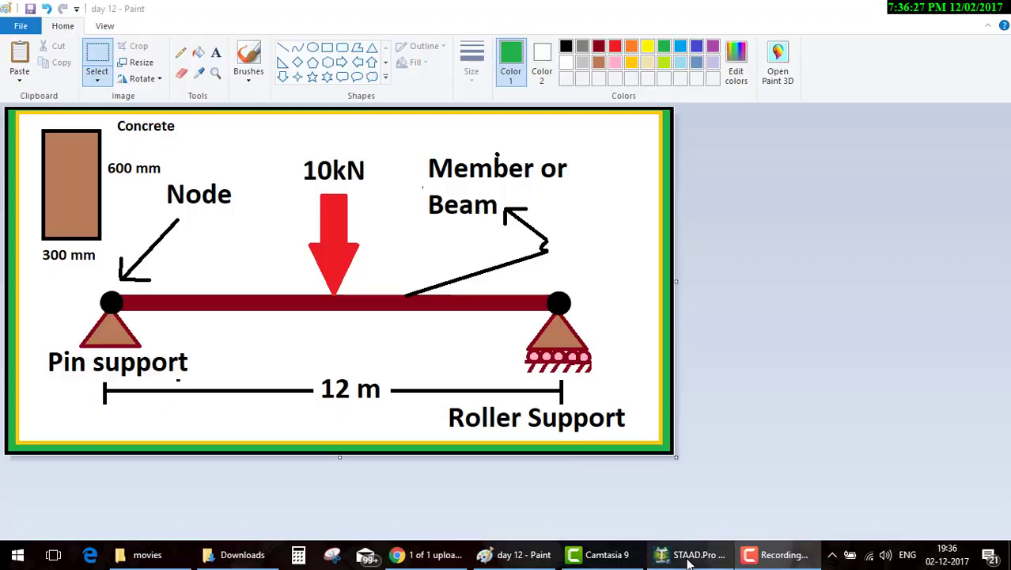
Step: Switch from the Paint beam sketch to the STAAD.Pro 'verify problem' model window
left_click(688, 557)
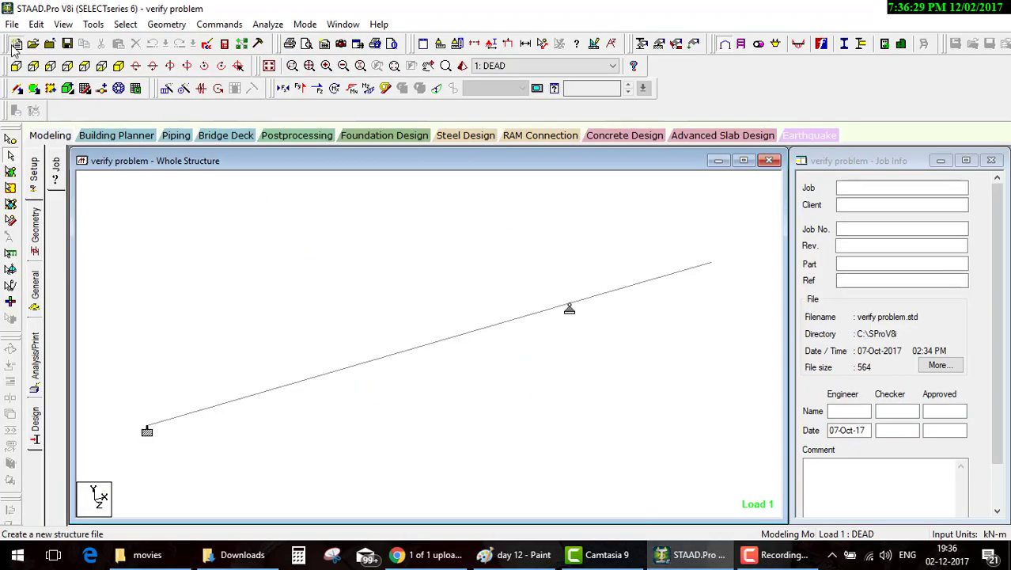
Step: Create a new Space structure file 'day2' in Meter and KiloNewton units, starting with Add Beam
left_click(14, 48)
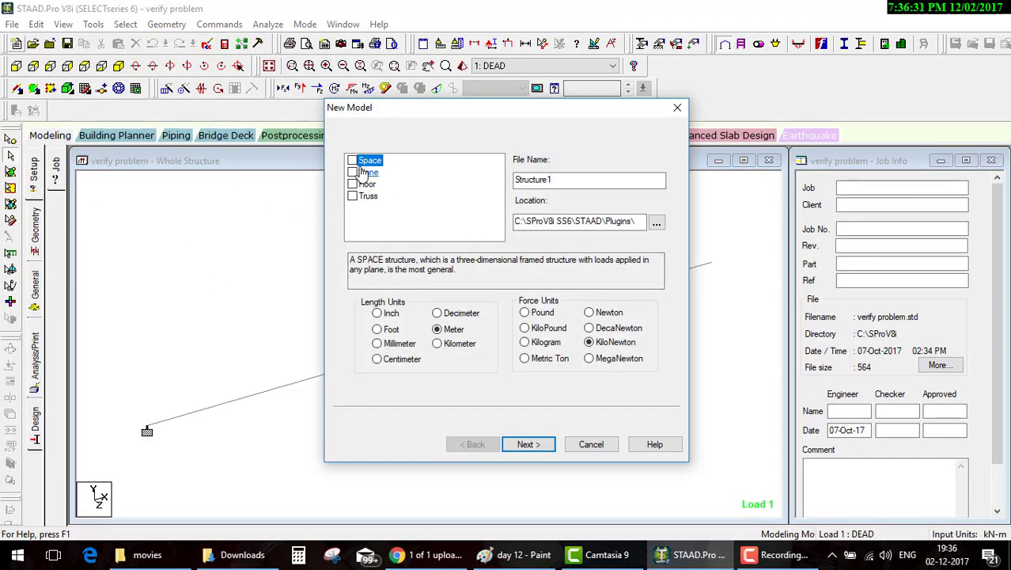
left_click(353, 160)
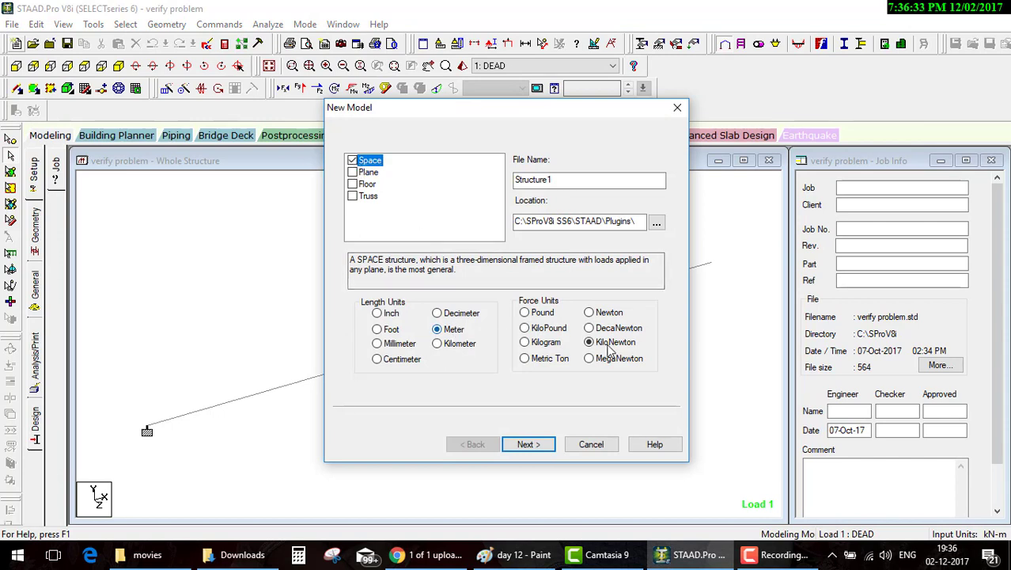
double_click(582, 178)
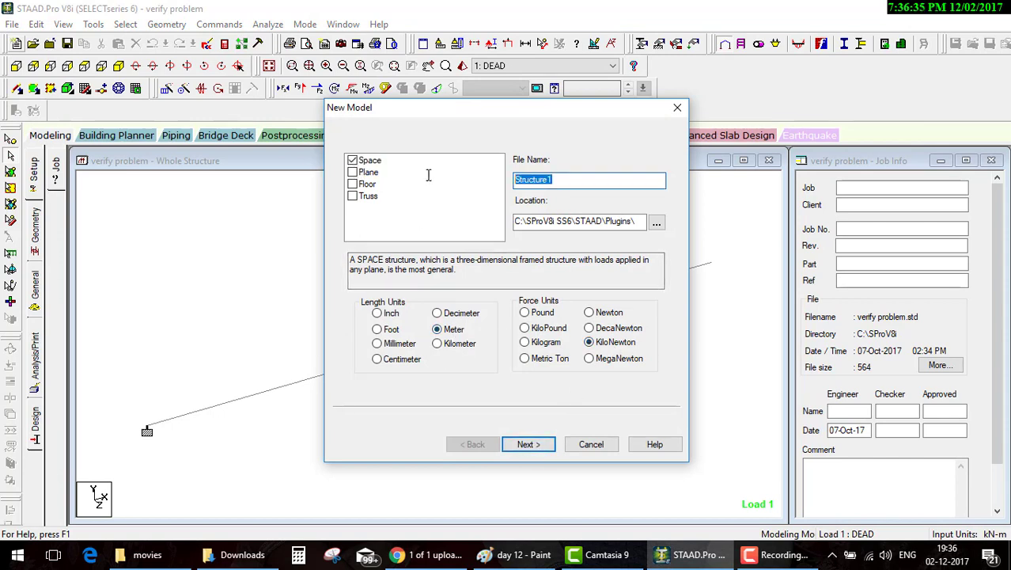
type("day2")
left_click(525, 444)
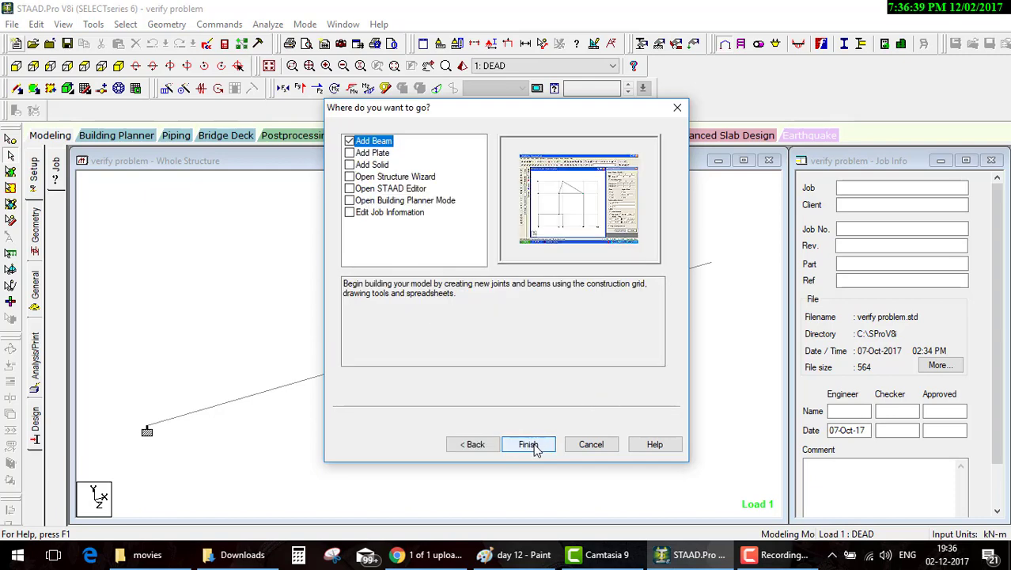
left_click(528, 444)
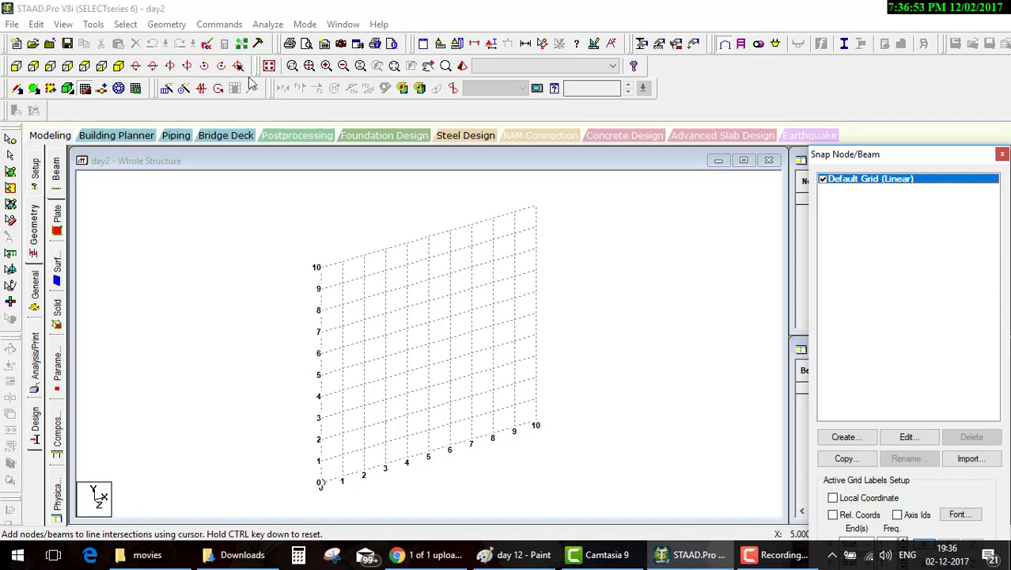
Step: In the STAAD Editor, insert a blank line after INPUT WIDTH 79 in day2.std
left_click(209, 47)
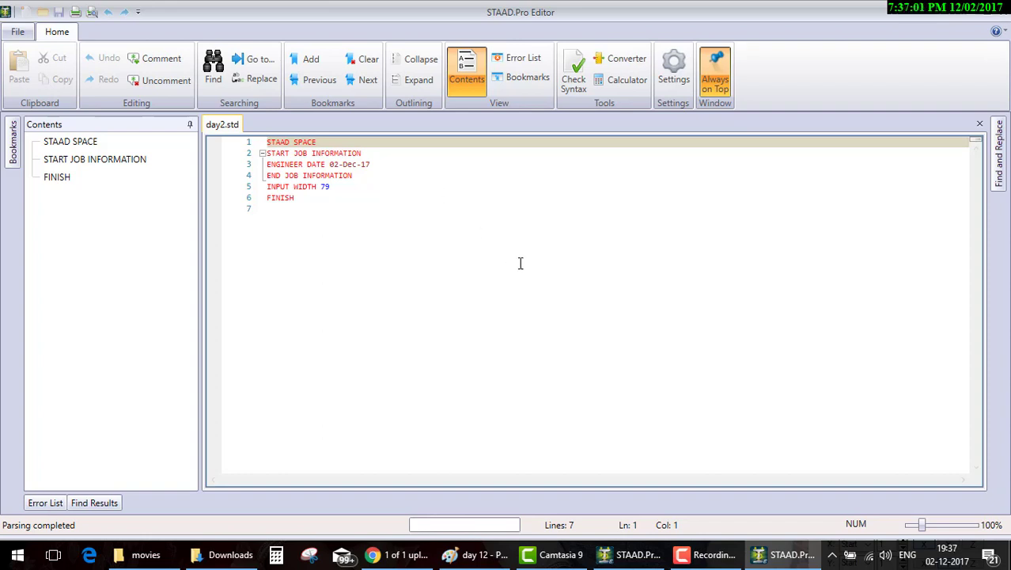
left_click(337, 186)
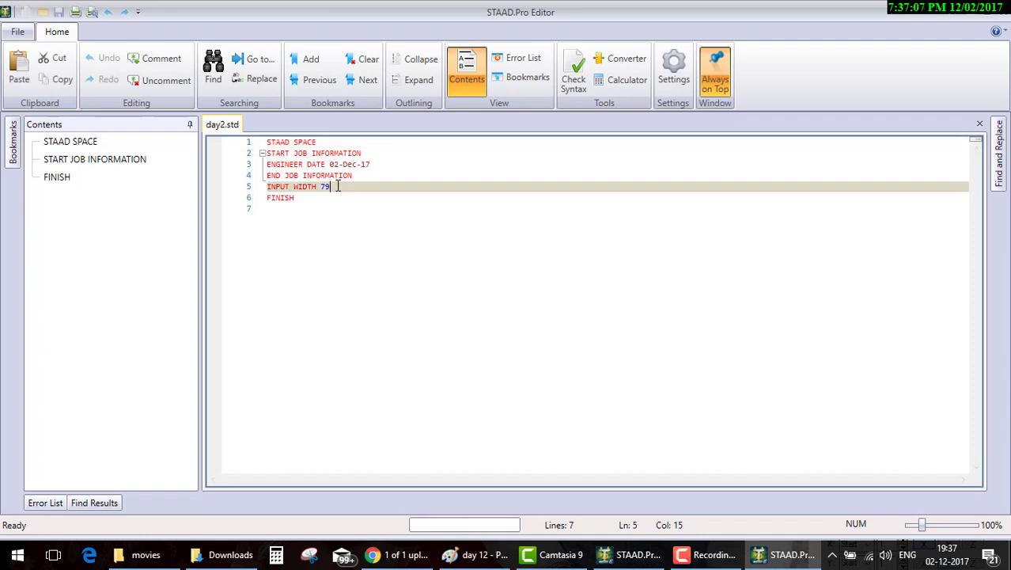
key("Return")
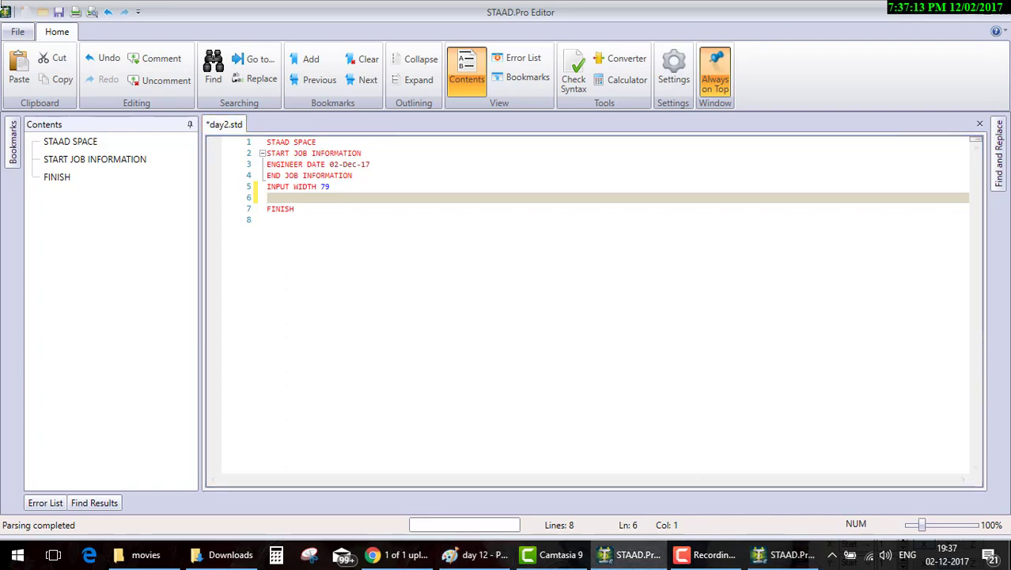
Step: Exit the STAAD Editor and return to the Paint beam diagram
left_click(17, 31)
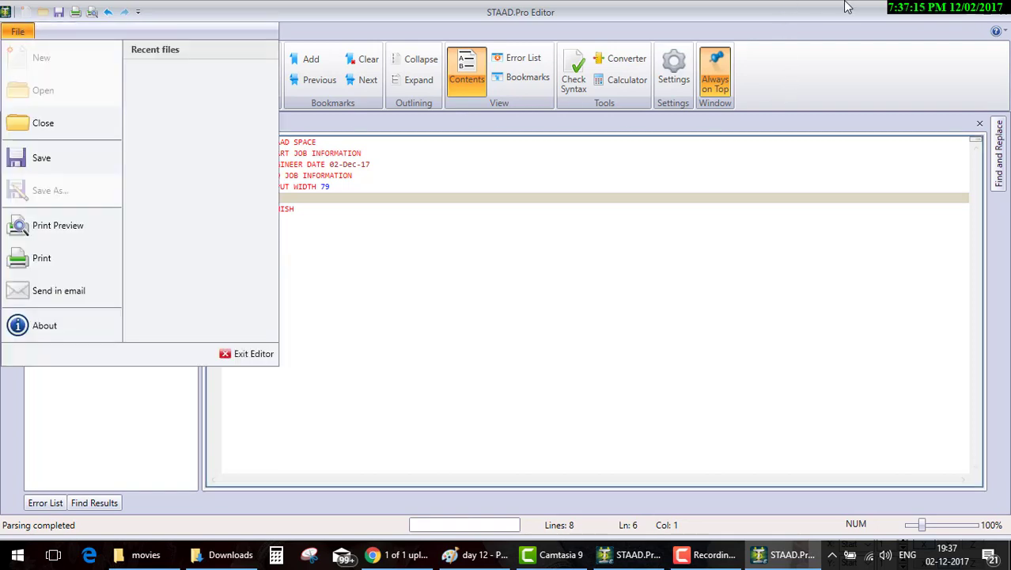
left_click(974, 9)
left_click(475, 553)
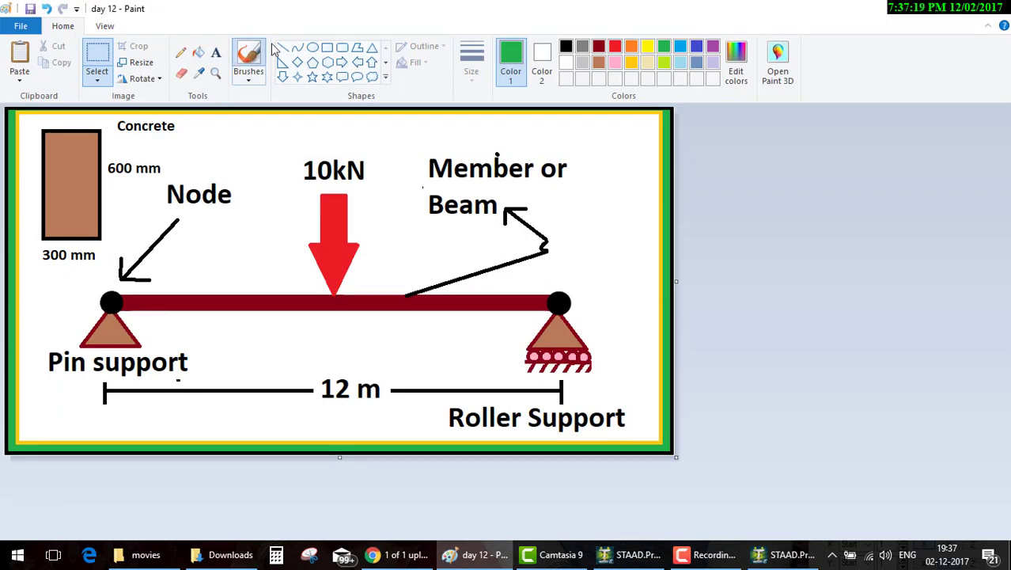
Step: With a smaller indigo-blue brush, label the nodes 1 and 2 on the sketch
left_click(247, 57)
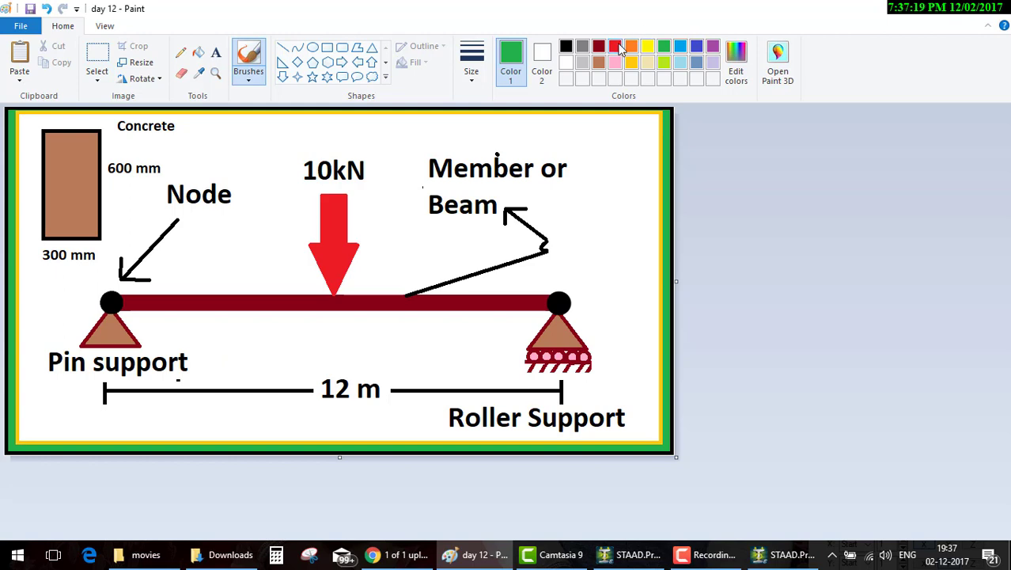
left_click(696, 46)
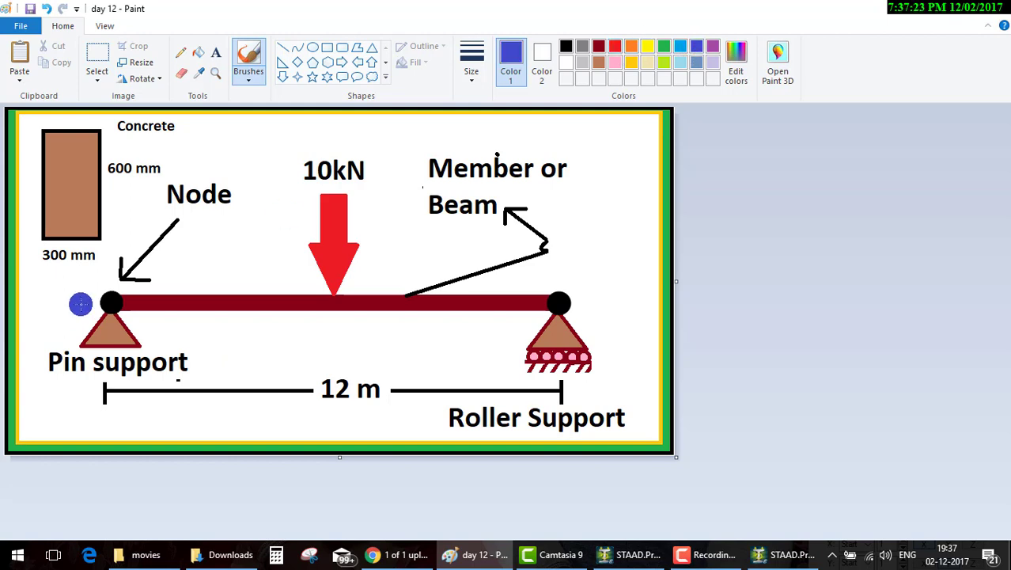
key("ctrl+minus")
key("ctrl+minus")
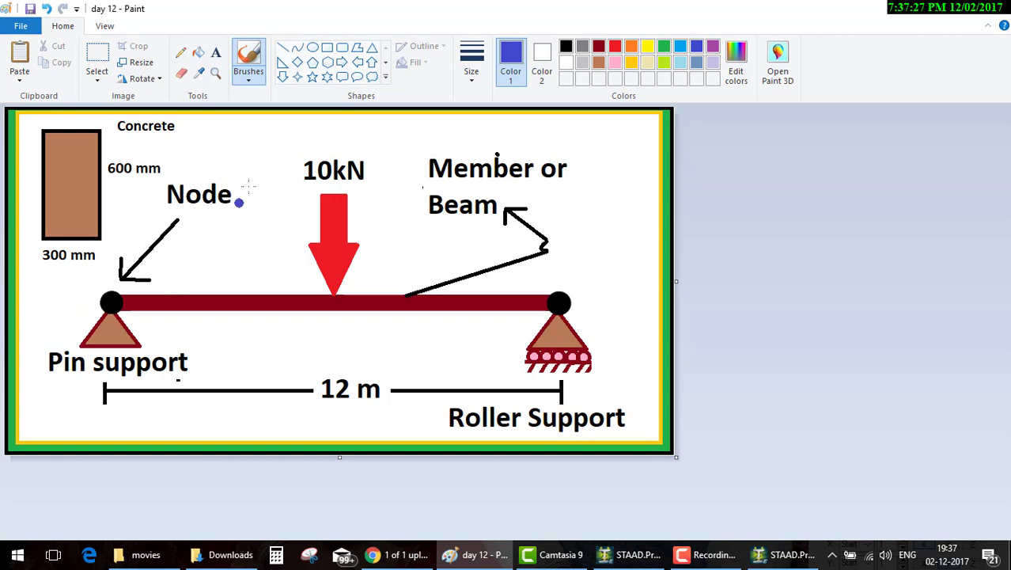
mouse_move(248, 175)
left_mouse_down()
mouse_move(238, 190)
mouse_move(261, 211)
left_mouse_up()
left_click_drag(580, 274, 610, 301)
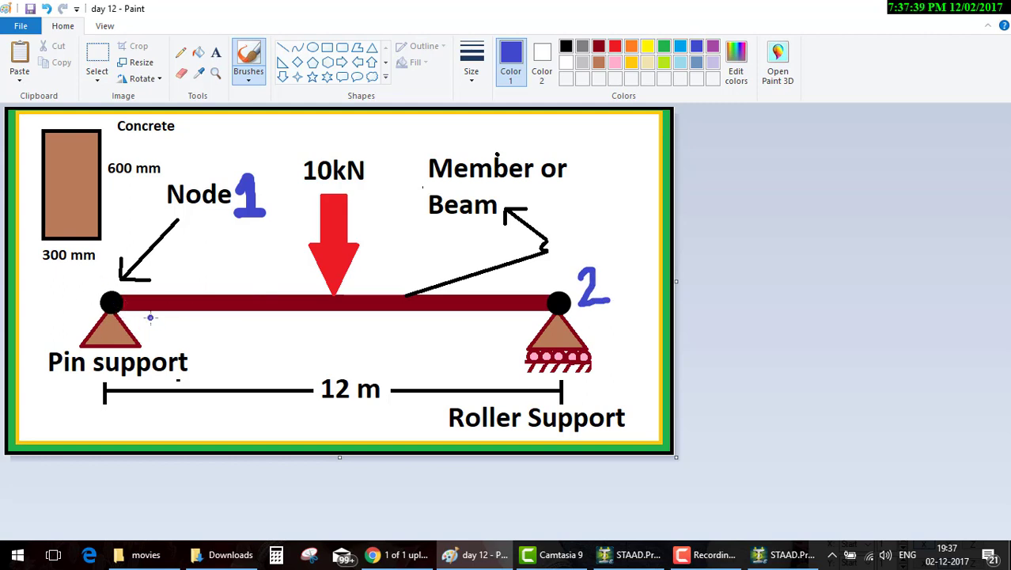
Step: Write (0,0,0) under node 1 and draw an x-direction arrow above the beam
mouse_move(149, 318)
left_mouse_down()
mouse_move(156, 339)
mouse_move(186, 318)
mouse_move(172, 326)
mouse_move(209, 337)
mouse_move(217, 321)
mouse_move(229, 351)
left_mouse_up()
left_click_drag(251, 319, 265, 343)
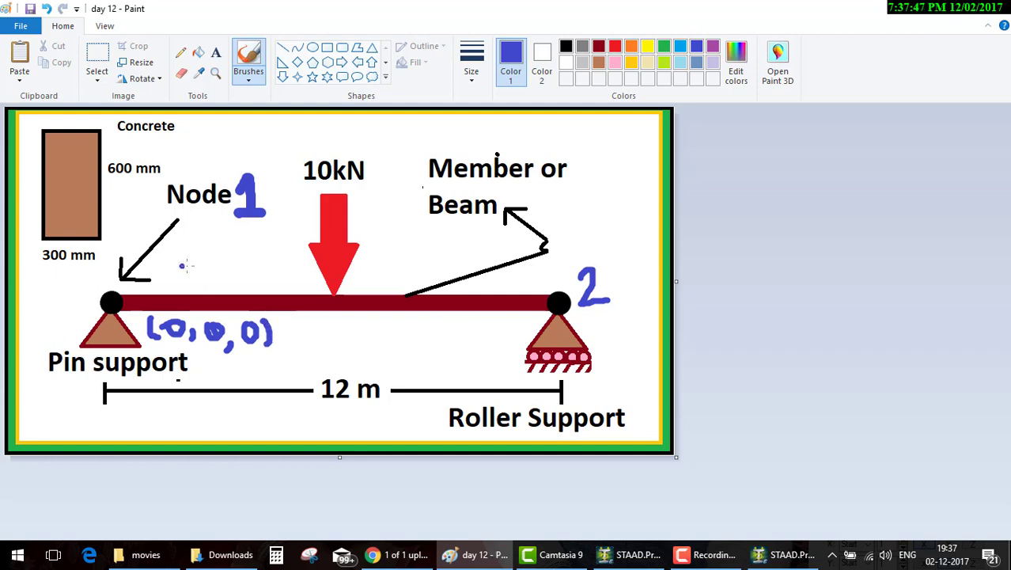
mouse_move(180, 268)
left_mouse_down()
mouse_move(218, 268)
mouse_move(202, 277)
mouse_move(238, 259)
mouse_move(232, 269)
mouse_move(258, 272)
left_mouse_up()
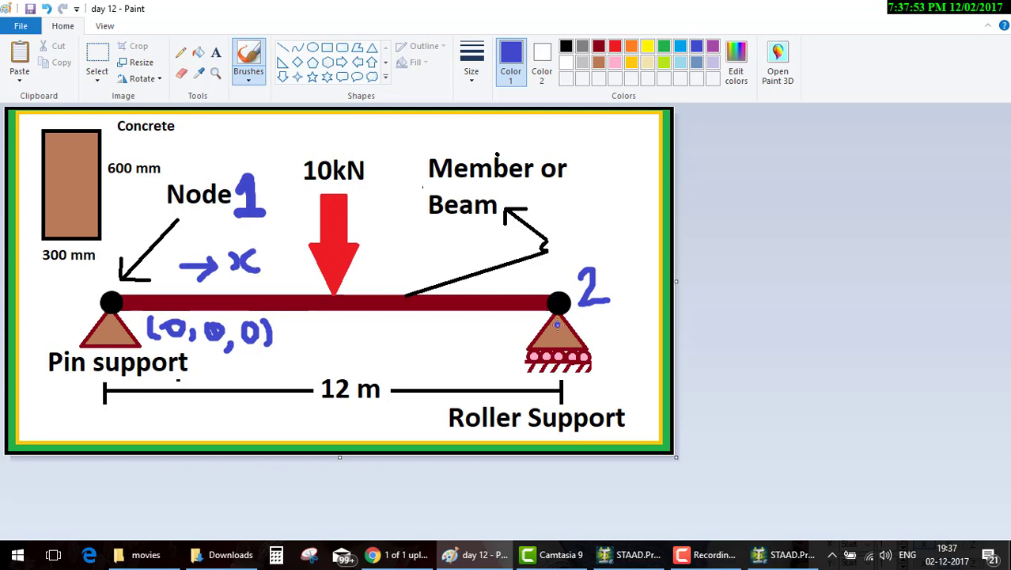
left_click(625, 553)
Step: Add JOINT COORDINATES with joint 1 at 0 0 0 and joint 2 at 12 0 0
left_click(776, 552)
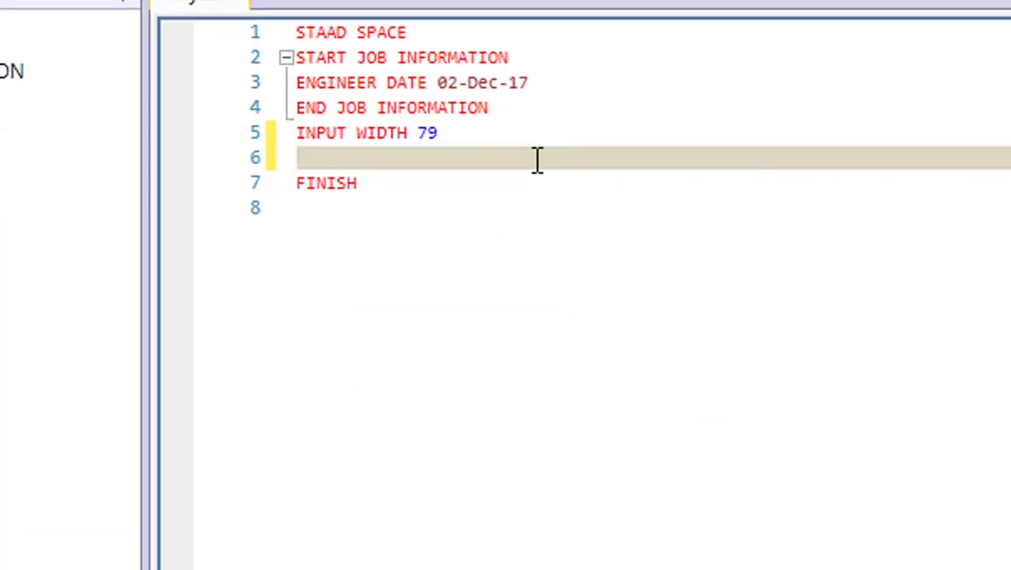
type("Joint ")
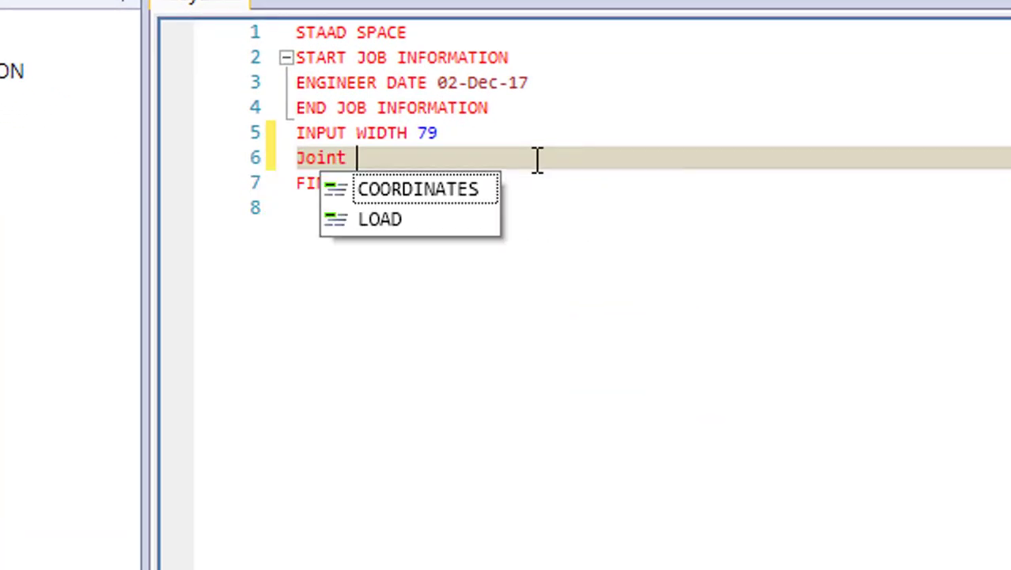
type("coordi")
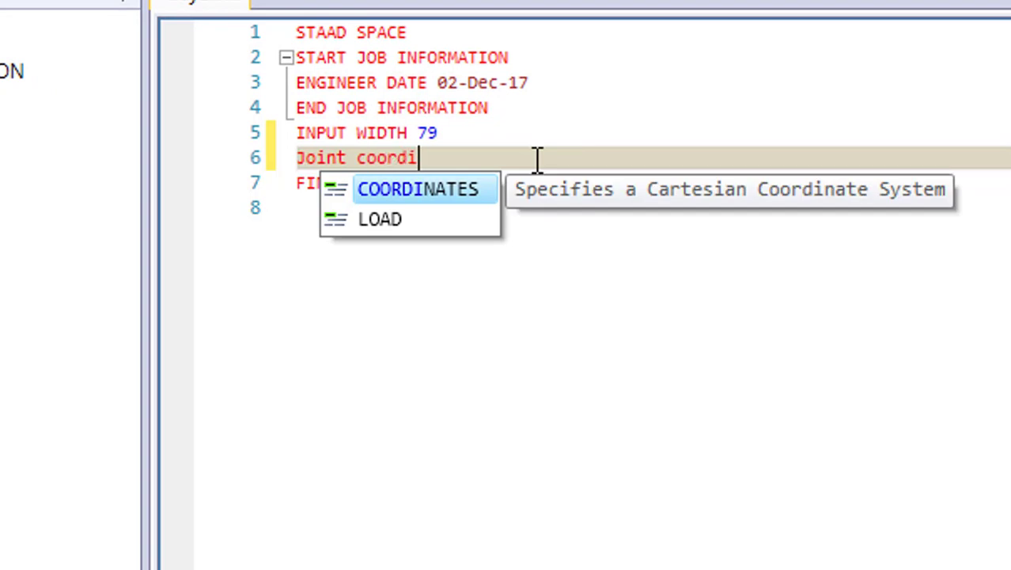
type("nate")
key("Return")
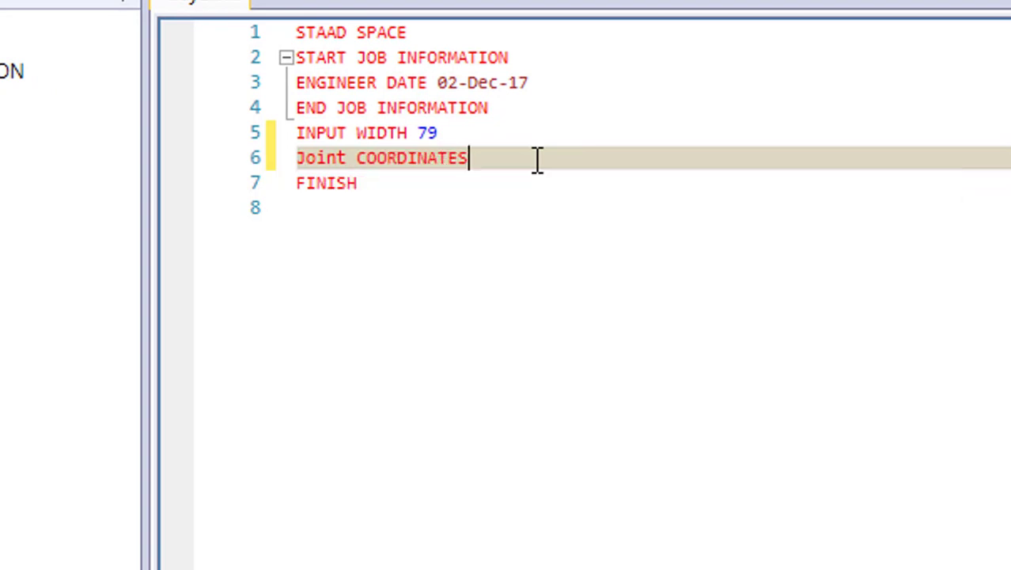
key("Return")
type("1")
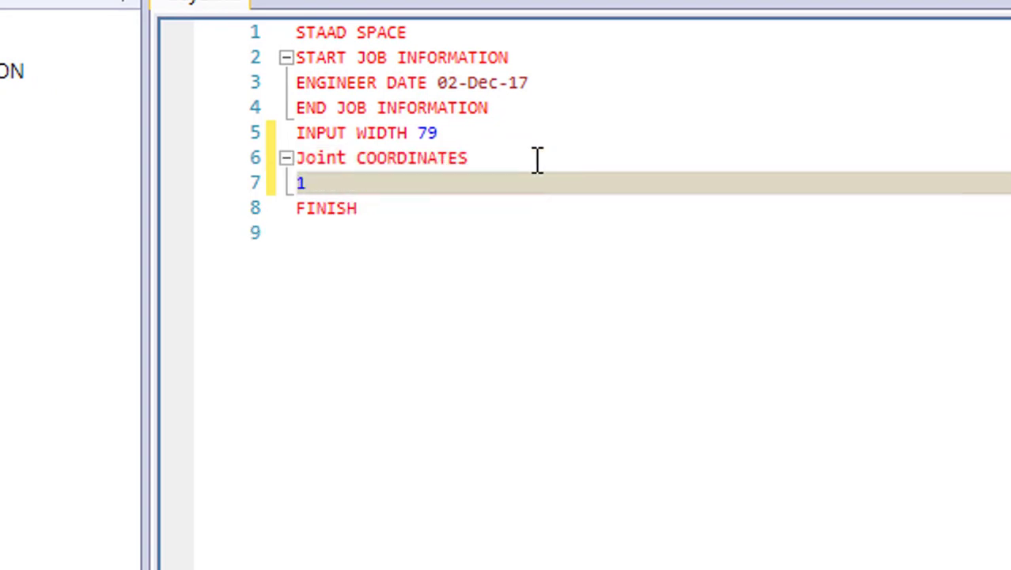
type(" 0 ")
type("0 0")
key("Return")
type("2")
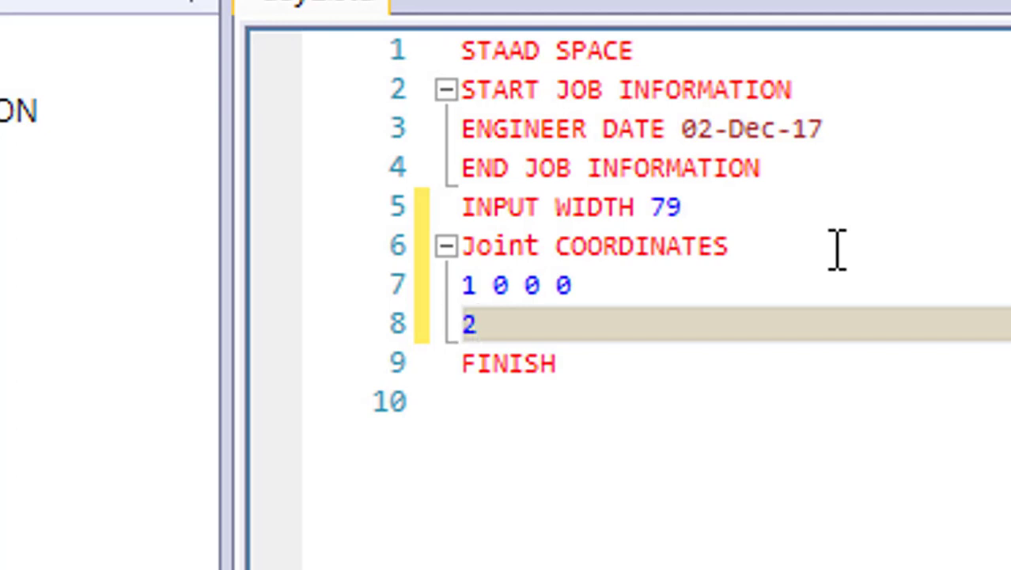
type(" 12 ")
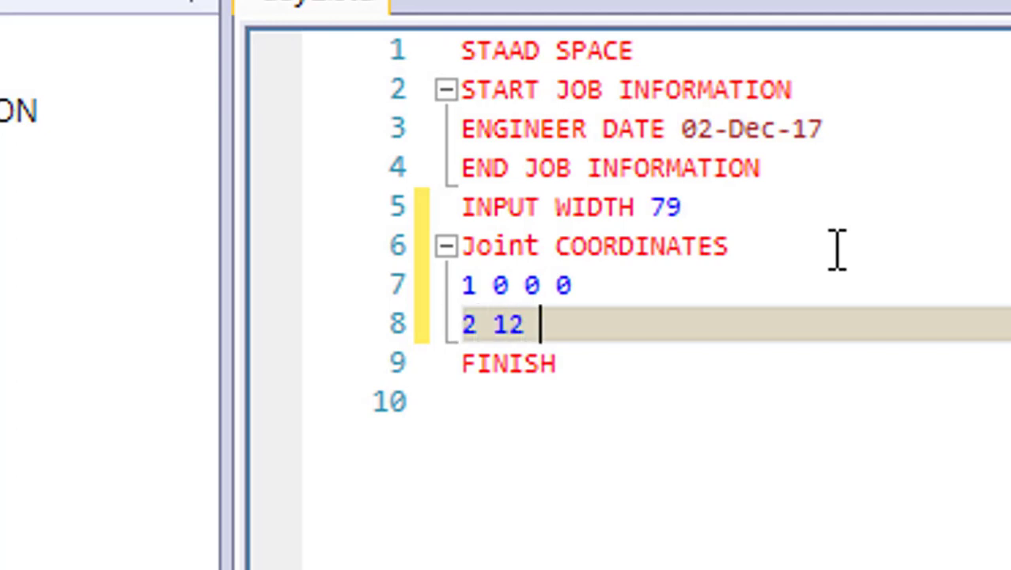
type("0 0")
key("Return")
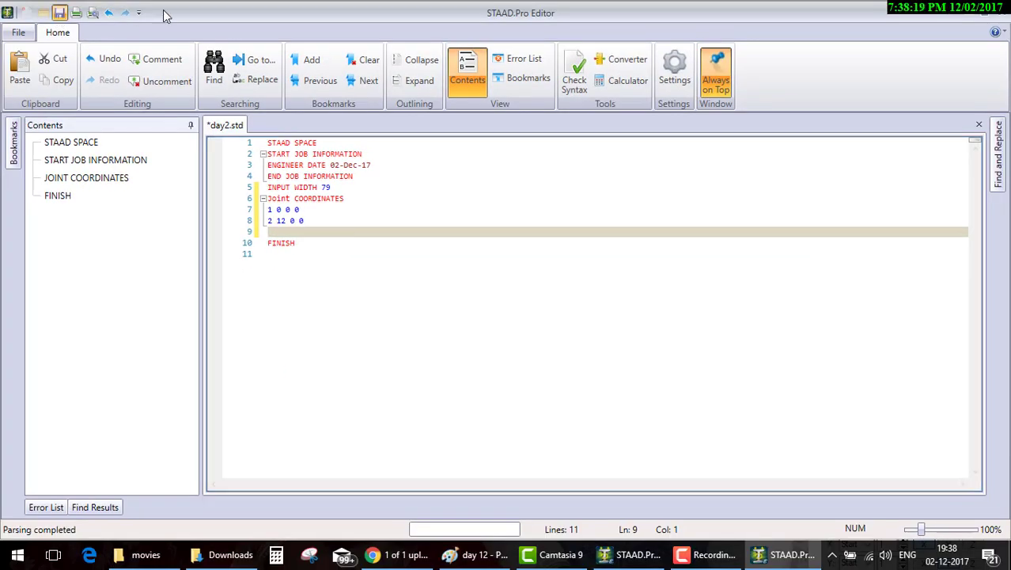
Step: Close the editor, accept the input units, and go back to the Paint sketch
left_click(1000, 10)
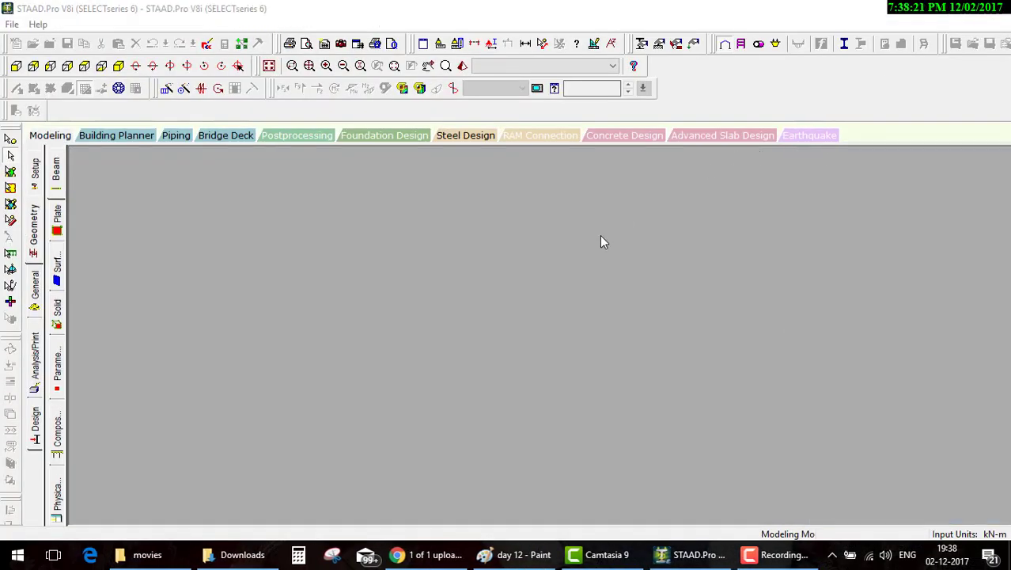
left_click(482, 329)
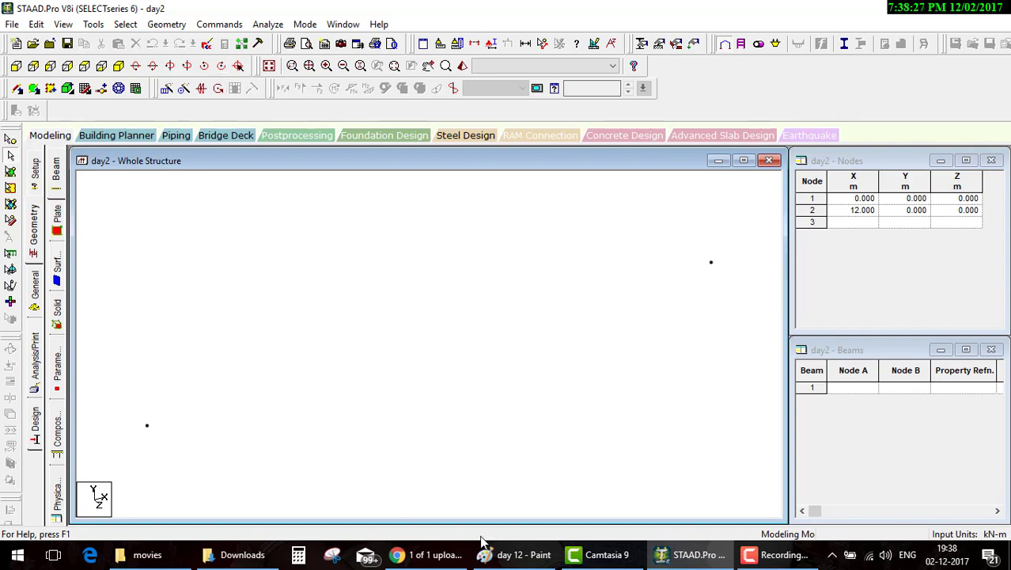
left_click(514, 554)
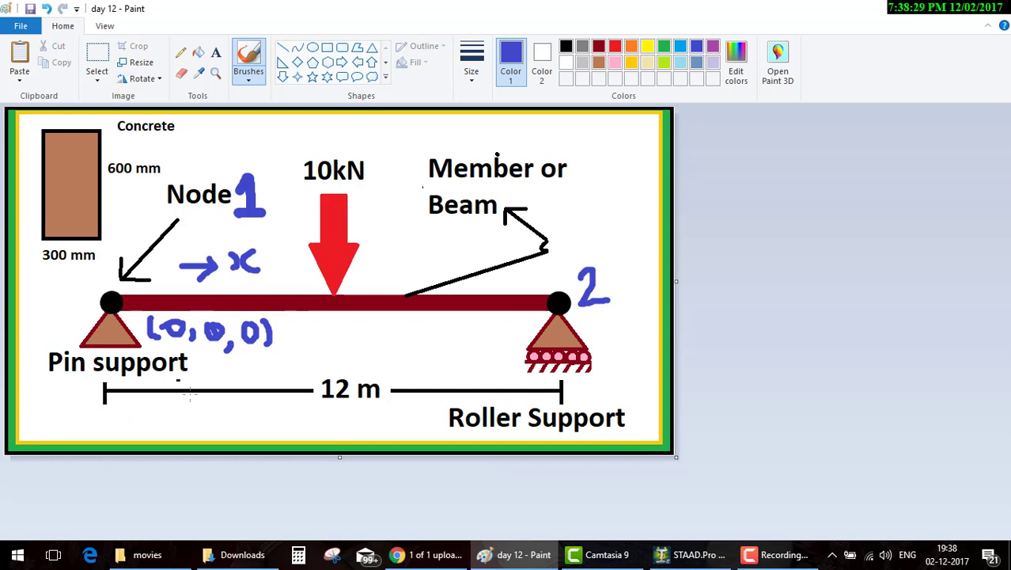
Step: Tick and bracket the beam as member 1 on the sketch, then return to STAAD.Pro
left_click_drag(310, 314, 401, 279)
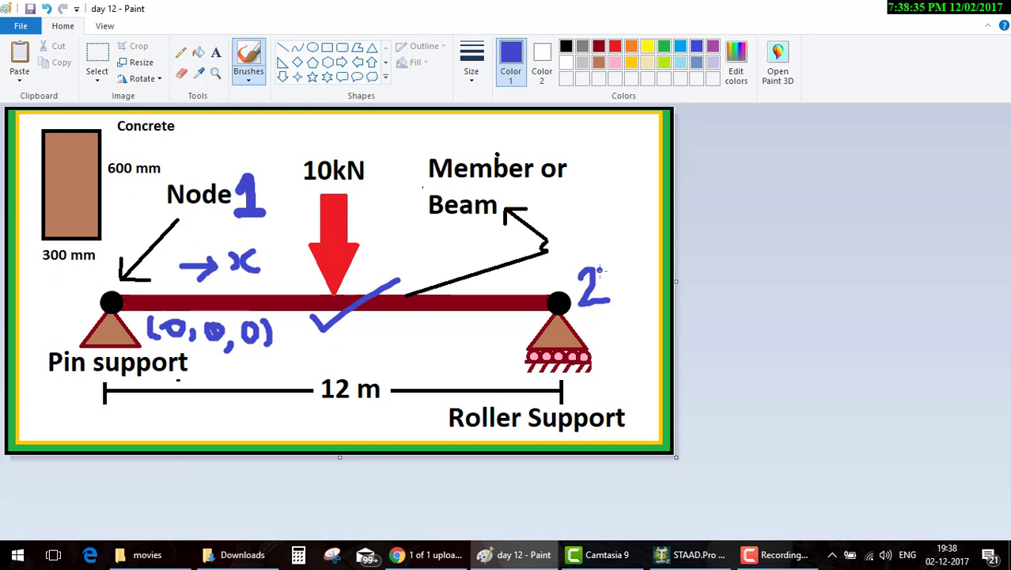
mouse_move(368, 313)
left_mouse_down()
mouse_move(488, 344)
mouse_move(483, 301)
mouse_move(435, 335)
mouse_move(471, 331)
left_mouse_up()
left_click(434, 315)
left_click(692, 554)
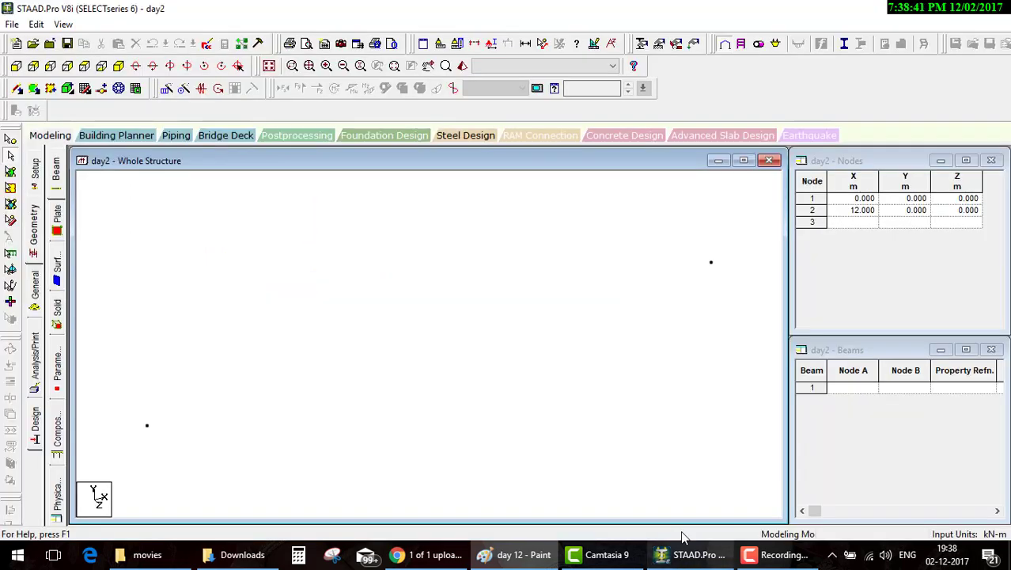
Step: Add MEMBER INCIDENCES with member 1 joining nodes 1 and 2 after the joint coordinates
left_click(247, 70)
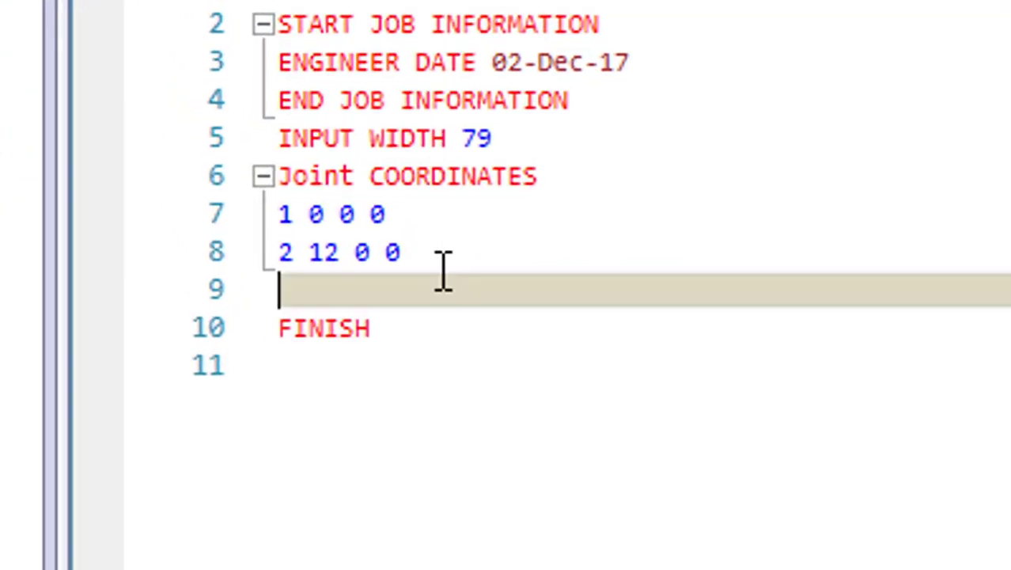
left_click(348, 233)
key("Return")
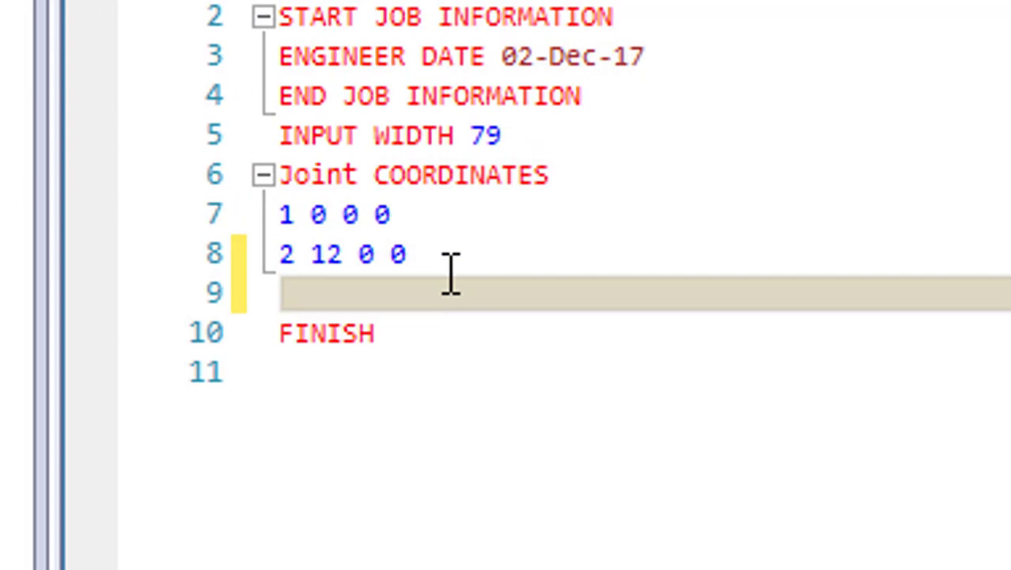
type("Memm")
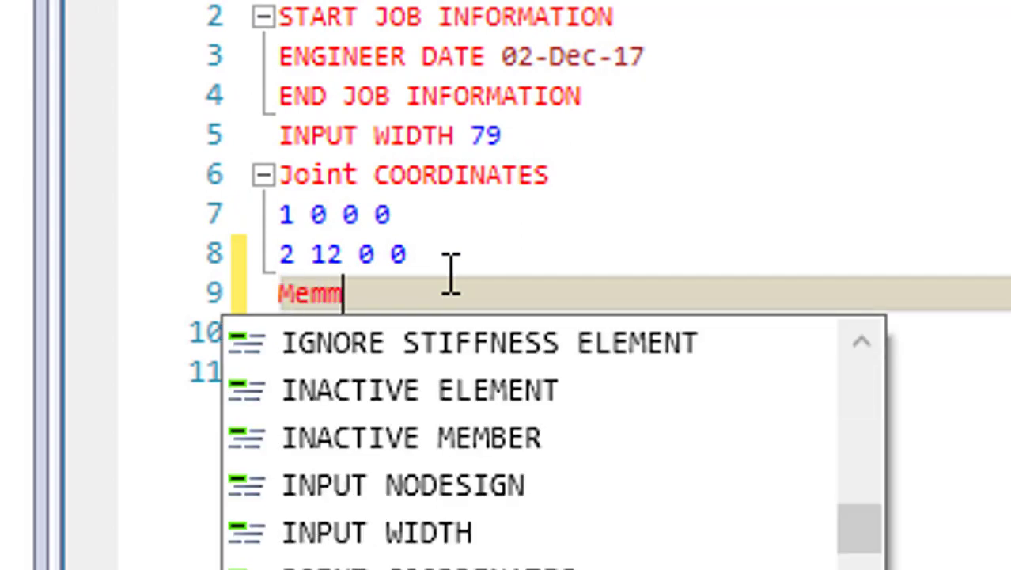
key("BackSpace")
type("ber inci")
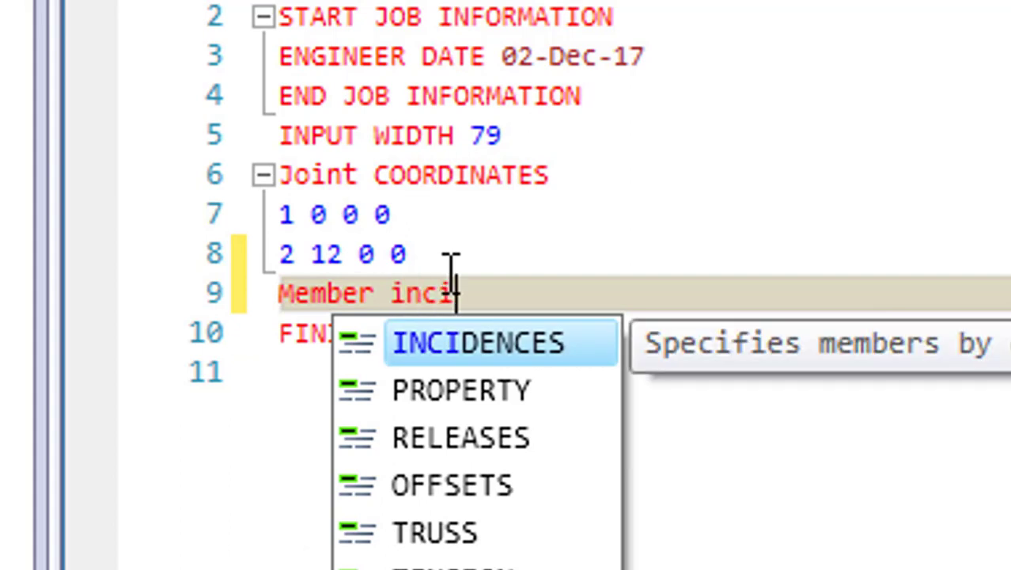
type("denc")
type("e")
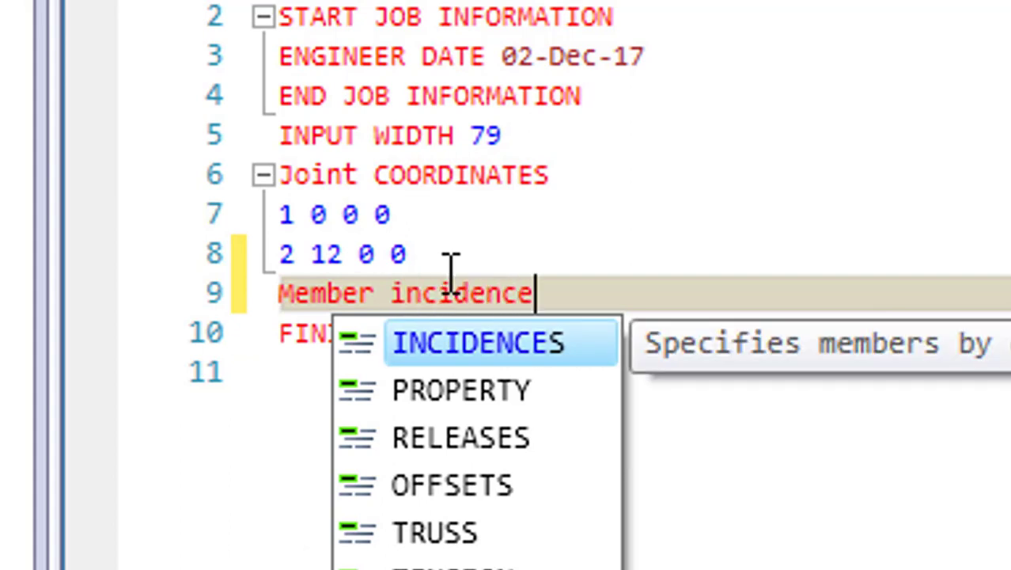
key("Return")
key("Return")
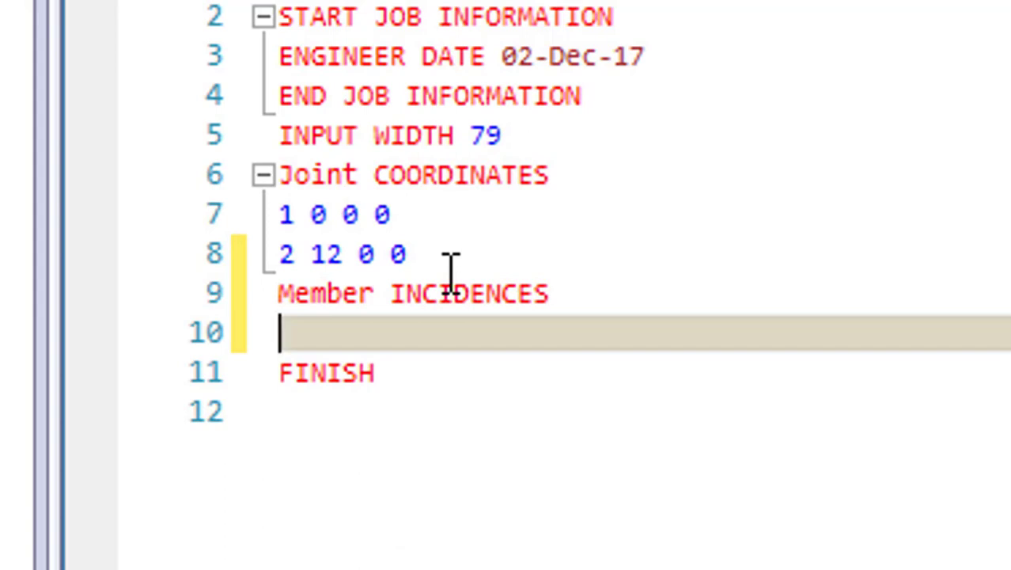
type("1")
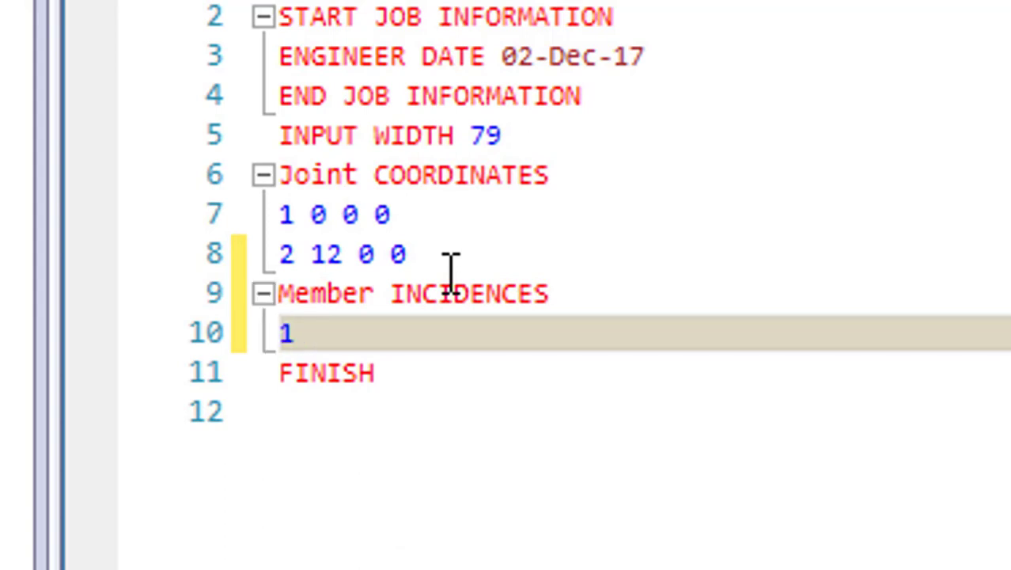
type(" 1 2")
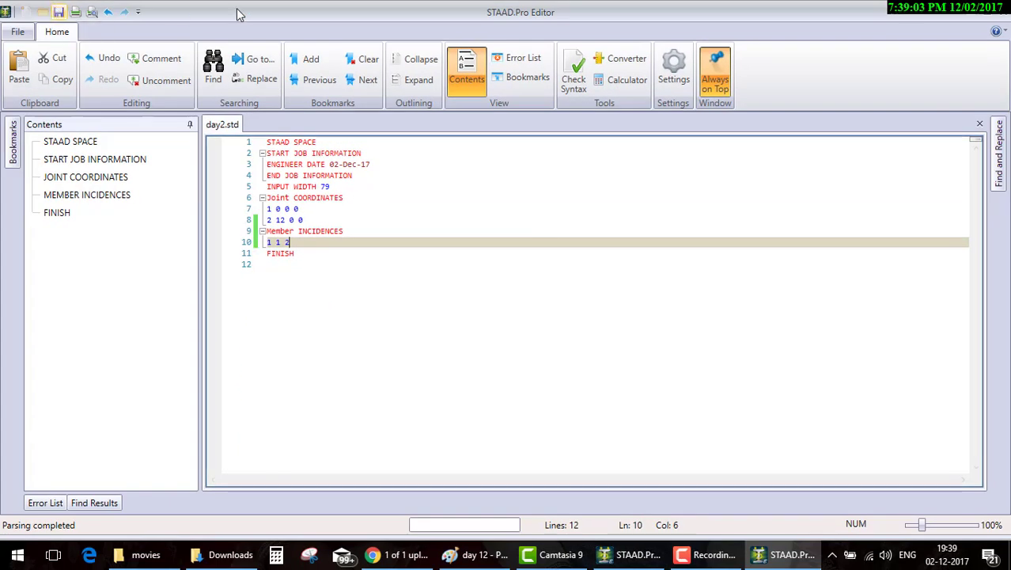
Step: Close the editor, confirm metre and kilonewton input units, and return to the sketch
left_click(1001, 10)
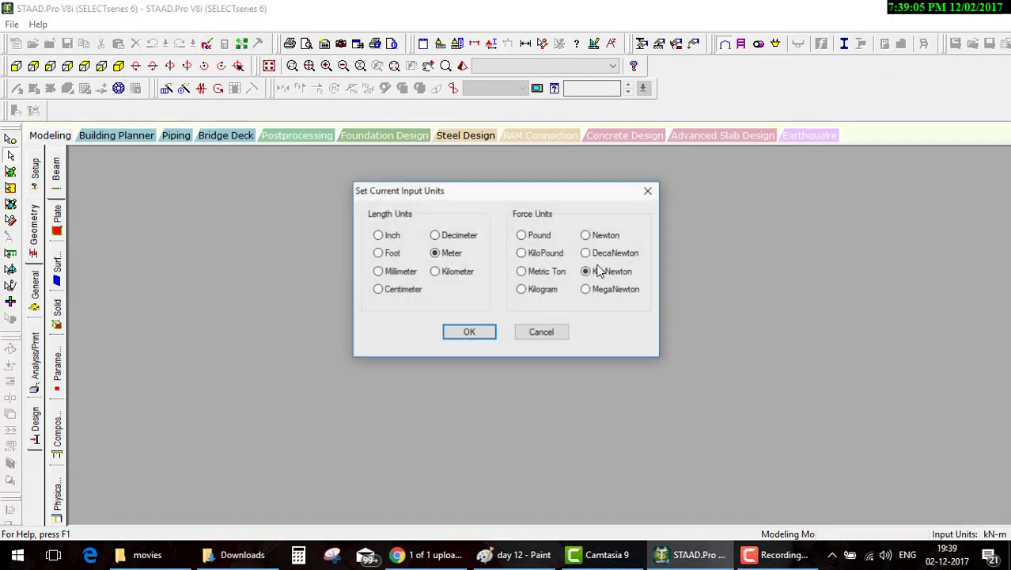
left_click(583, 269)
left_click(477, 335)
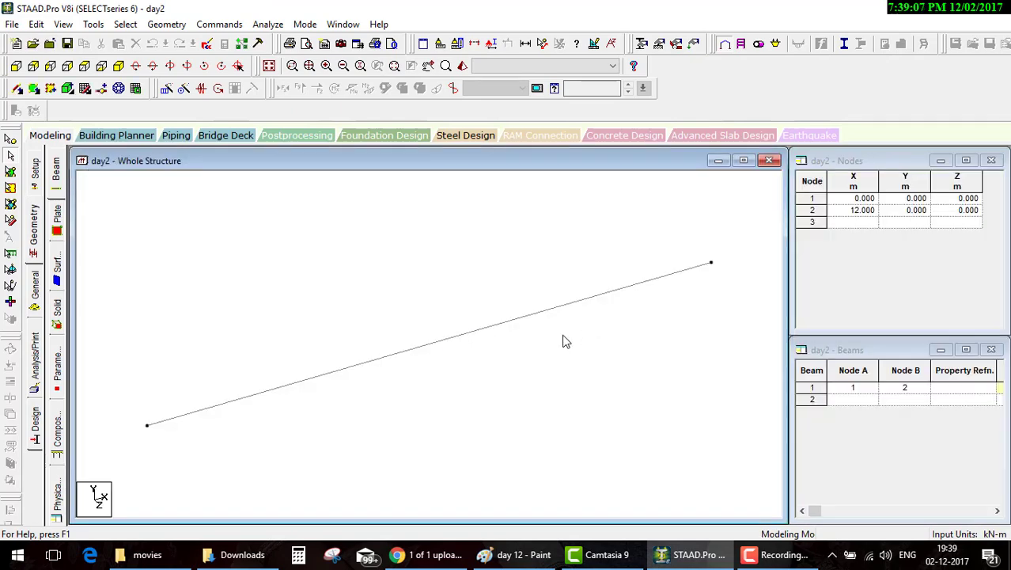
left_click(510, 558)
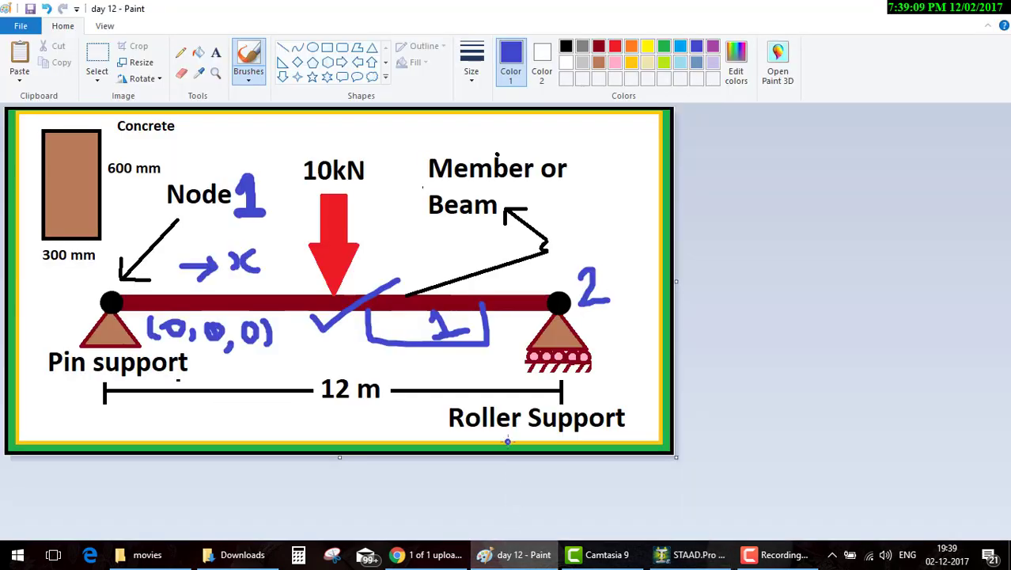
Step: Tick the pin and roller supports and circle the node 2 label on the sketch
left_click_drag(65, 322, 84, 315)
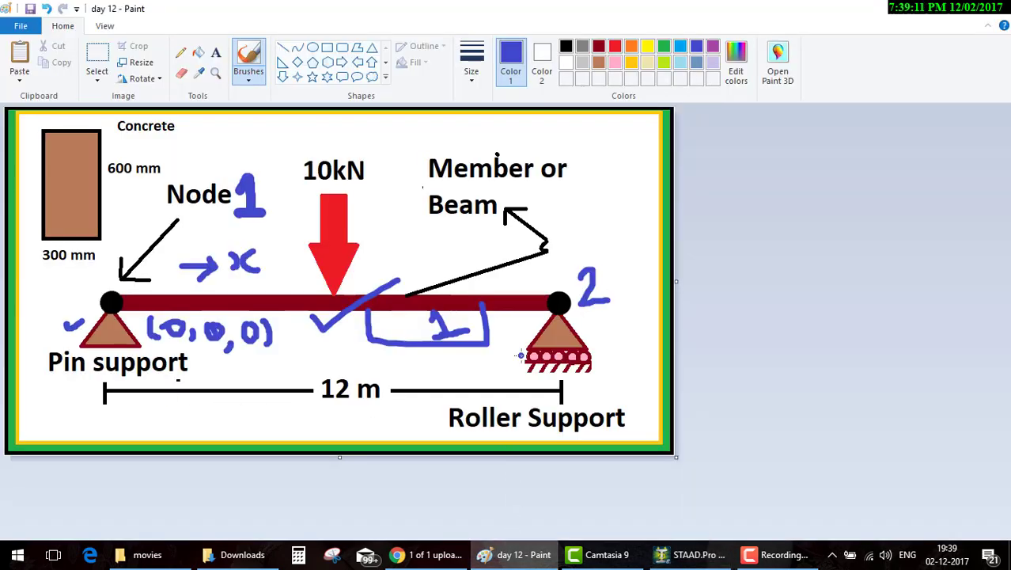
left_click_drag(593, 329, 646, 306)
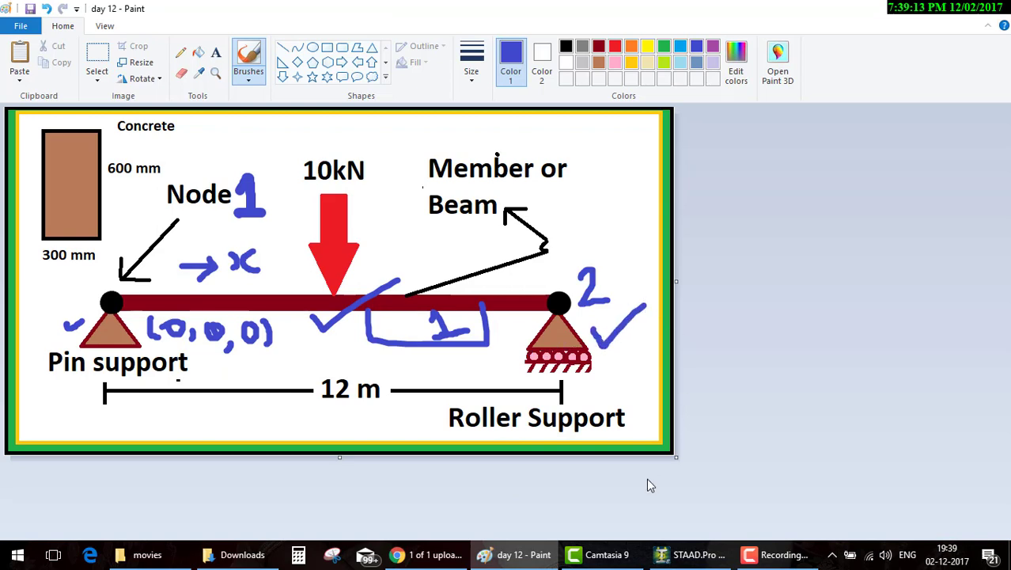
left_click(676, 553)
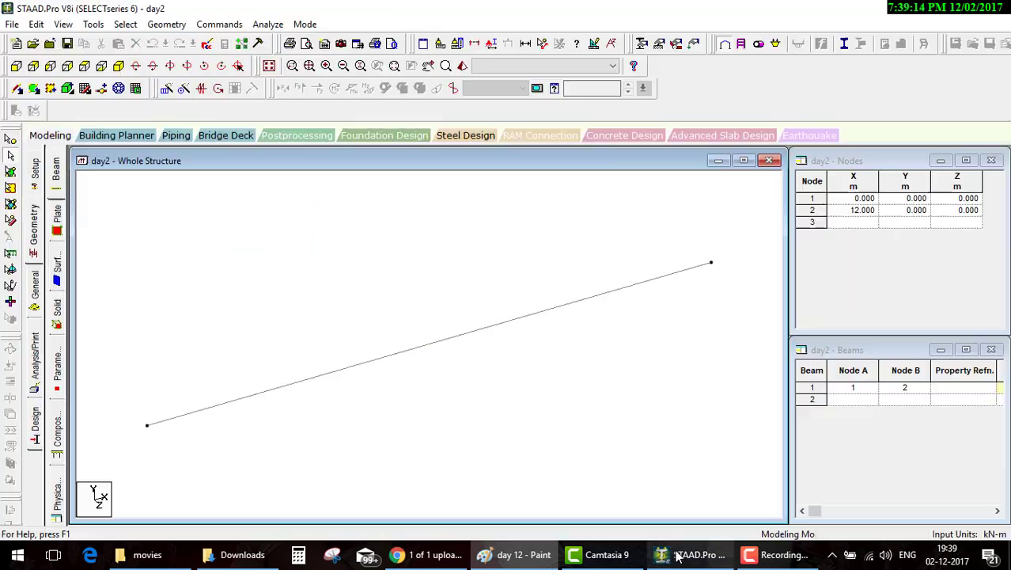
left_click(209, 44)
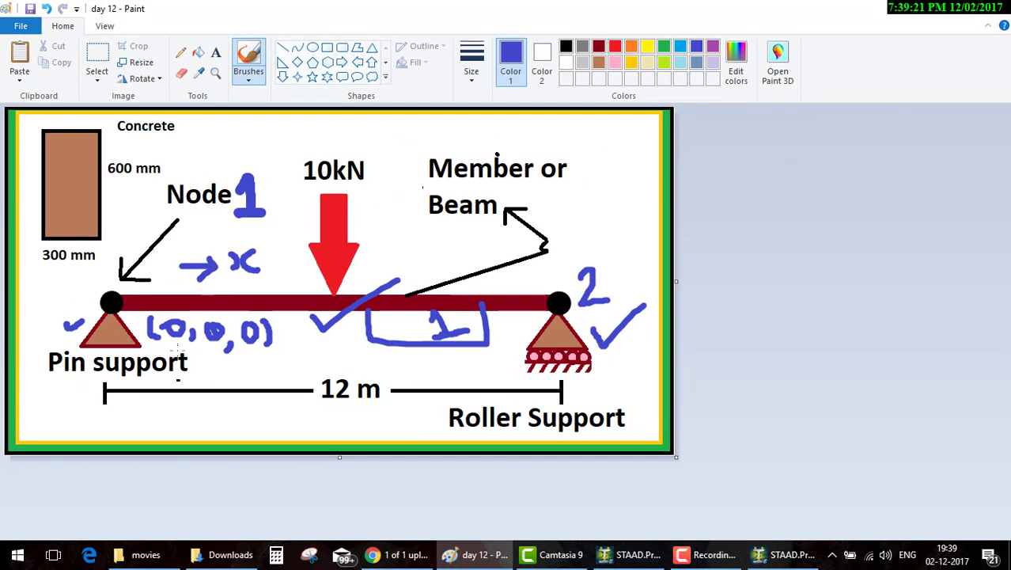
left_click_drag(608, 264, 599, 309)
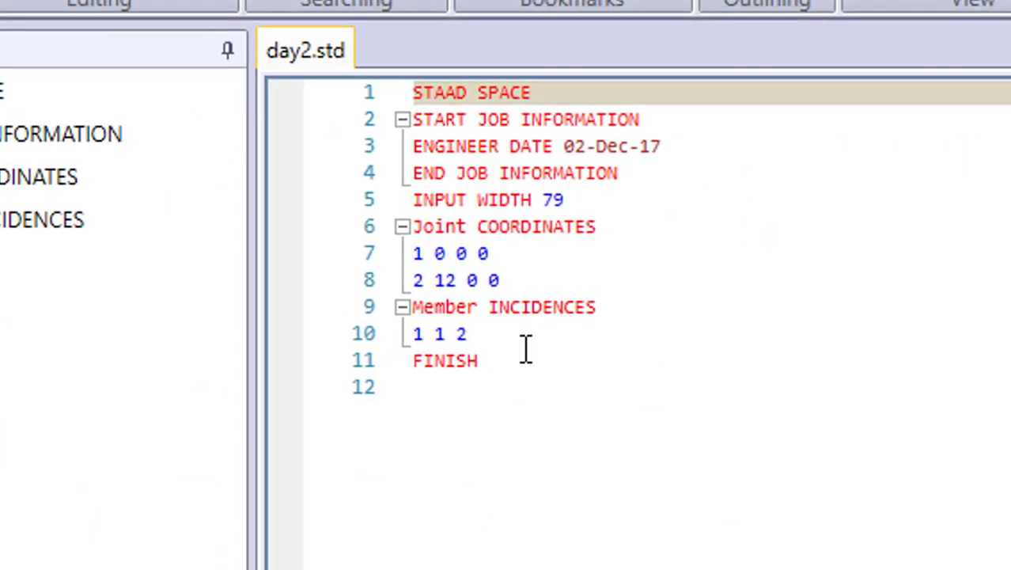
Step: Add a SUPPORTS section with 1 PIN after the member incidences and save the file
left_click(522, 354)
left_click(513, 332)
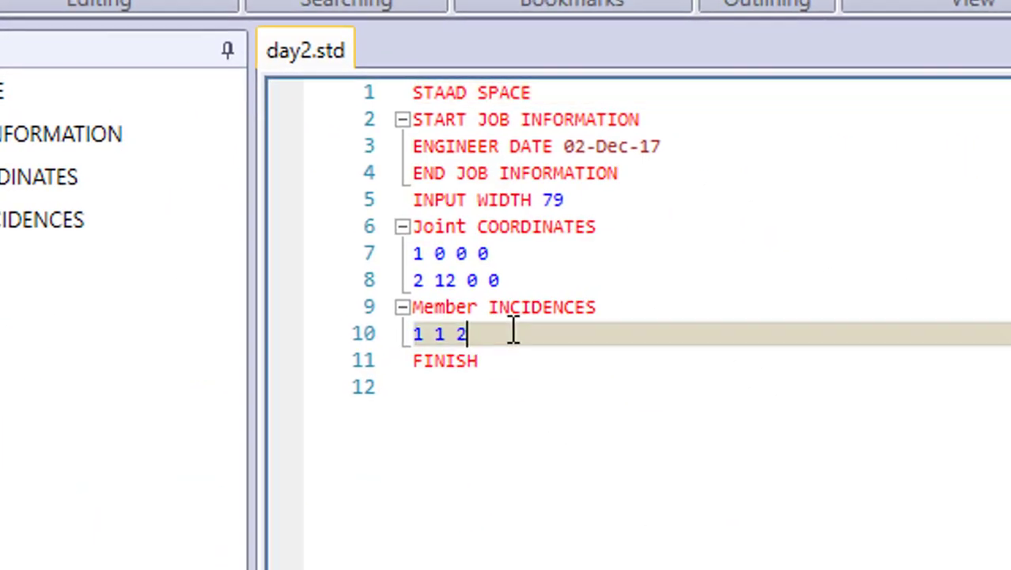
key("Return")
type("sup")
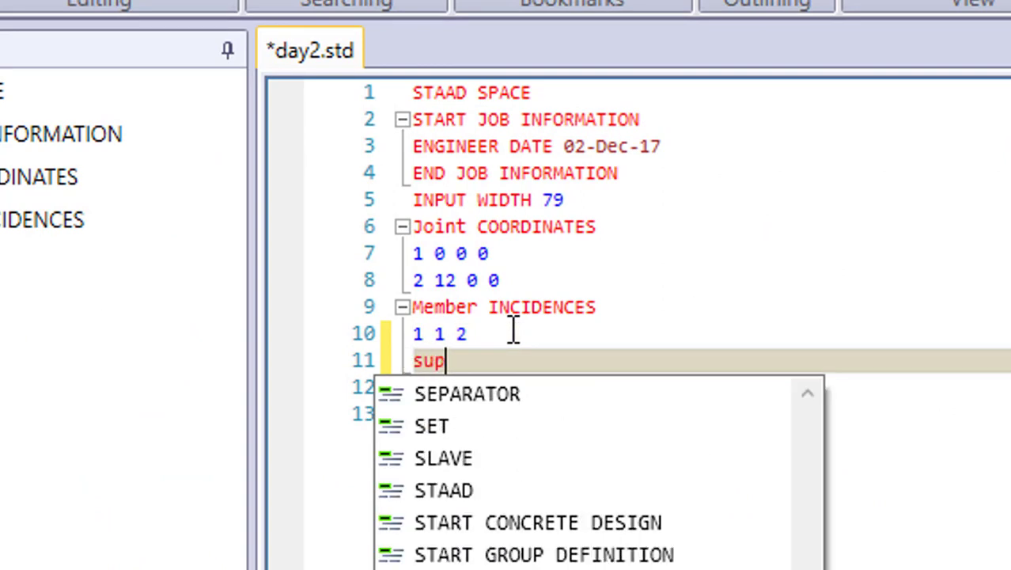
type("ports")
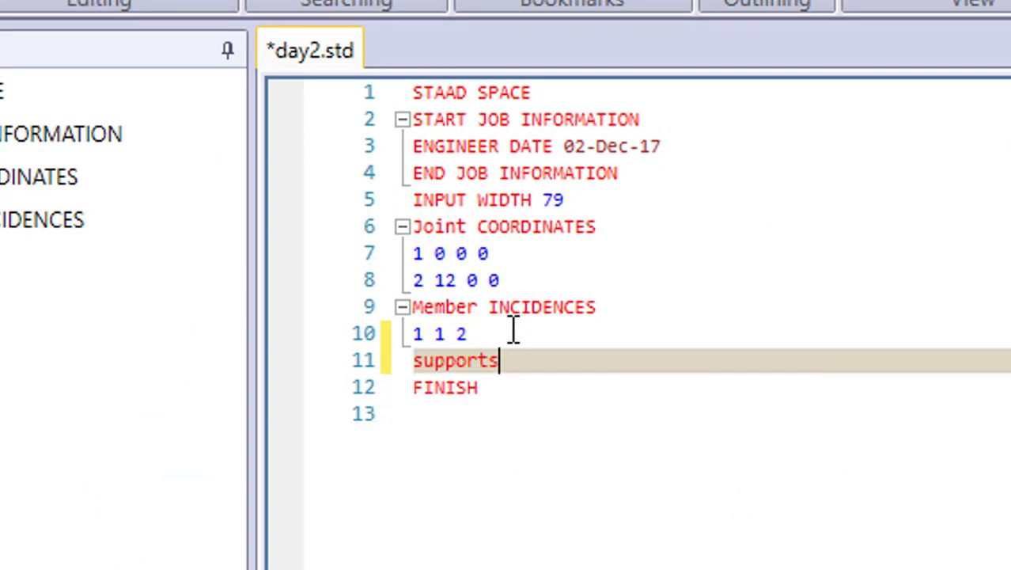
key("Return")
type("1")
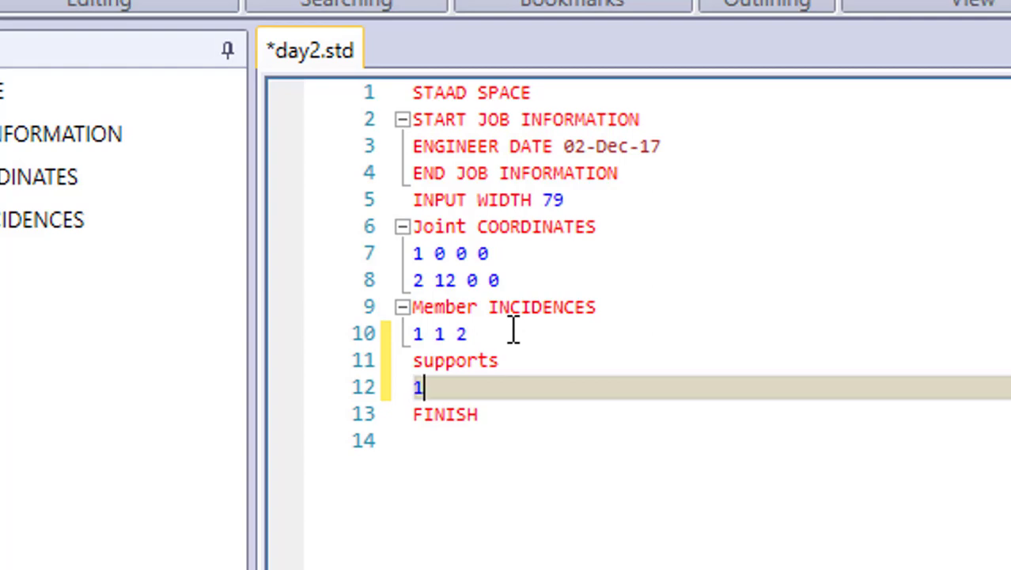
type(" pi")
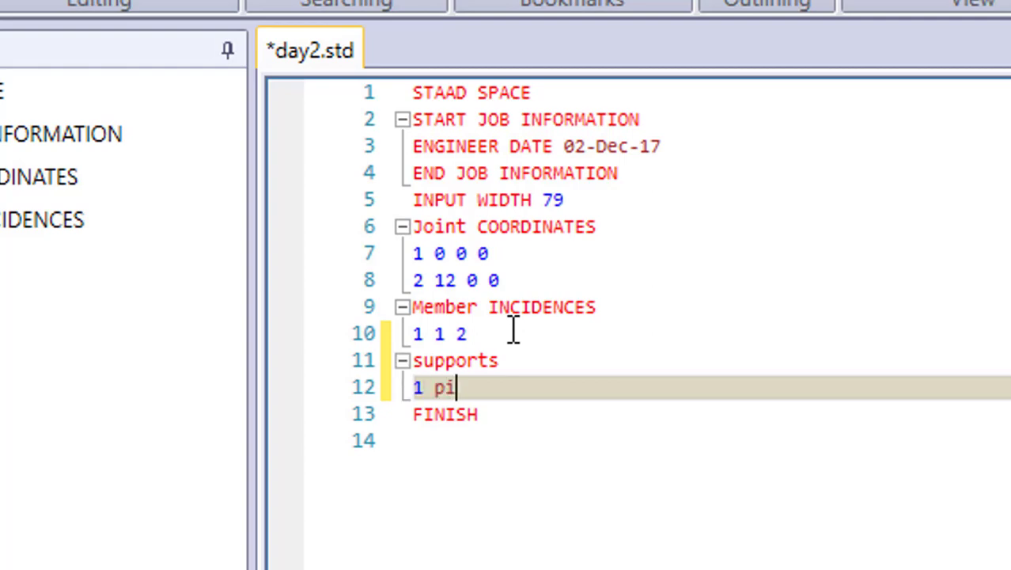
type("n")
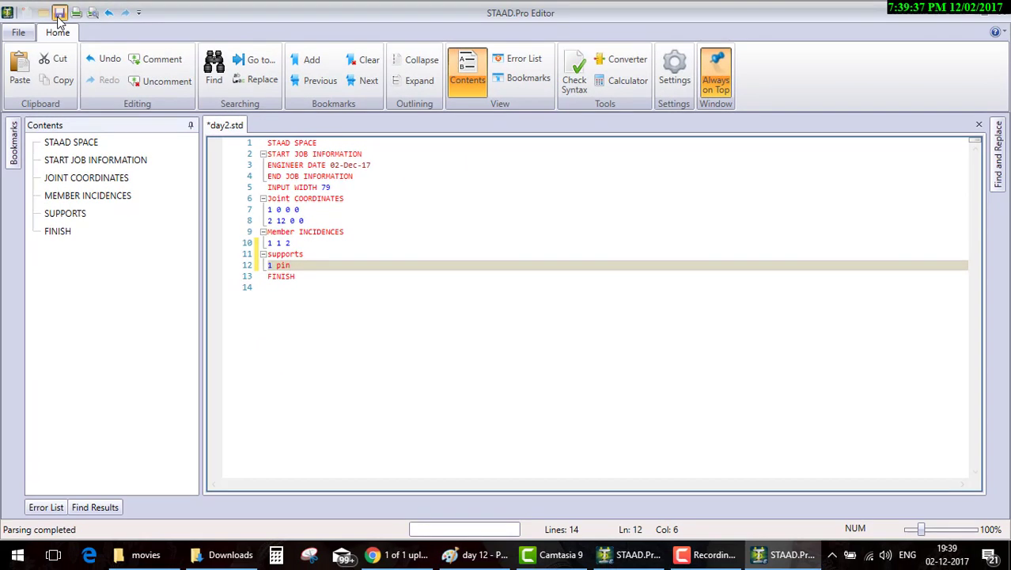
left_click(59, 12)
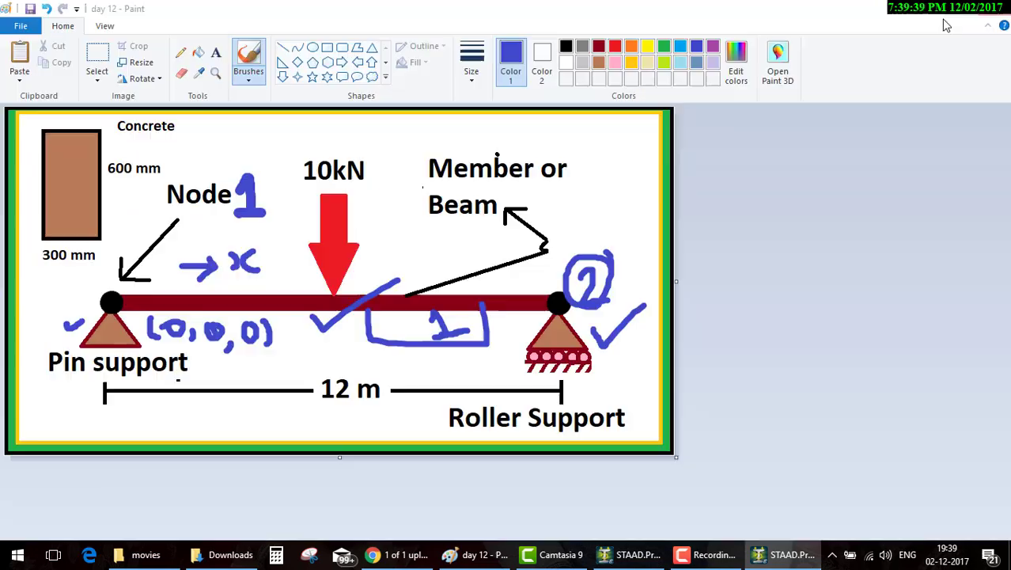
left_click(989, 11)
Step: Back in STAAD.Pro, confirm the input units to display the pinned model
left_click(692, 554)
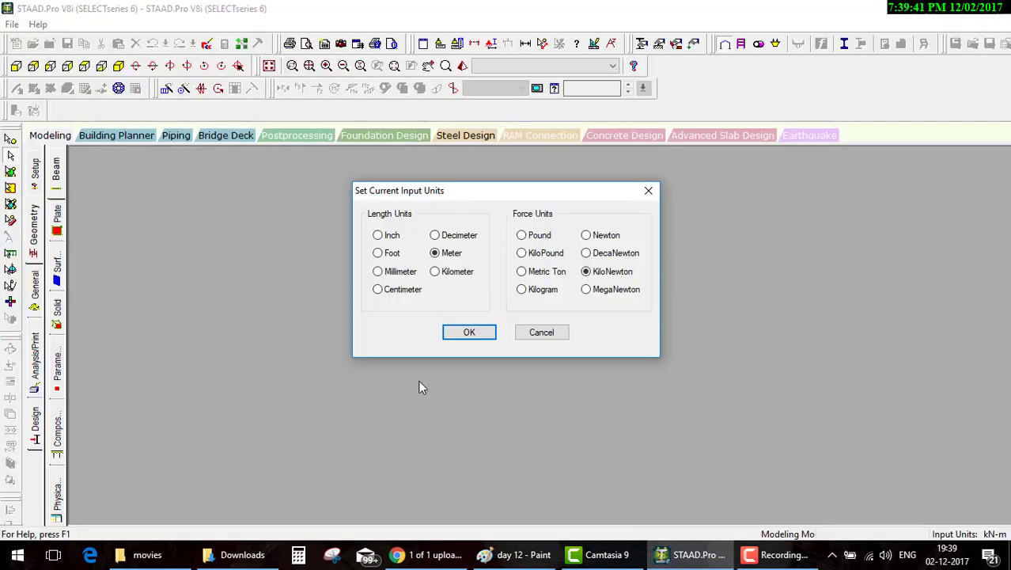
left_click(468, 332)
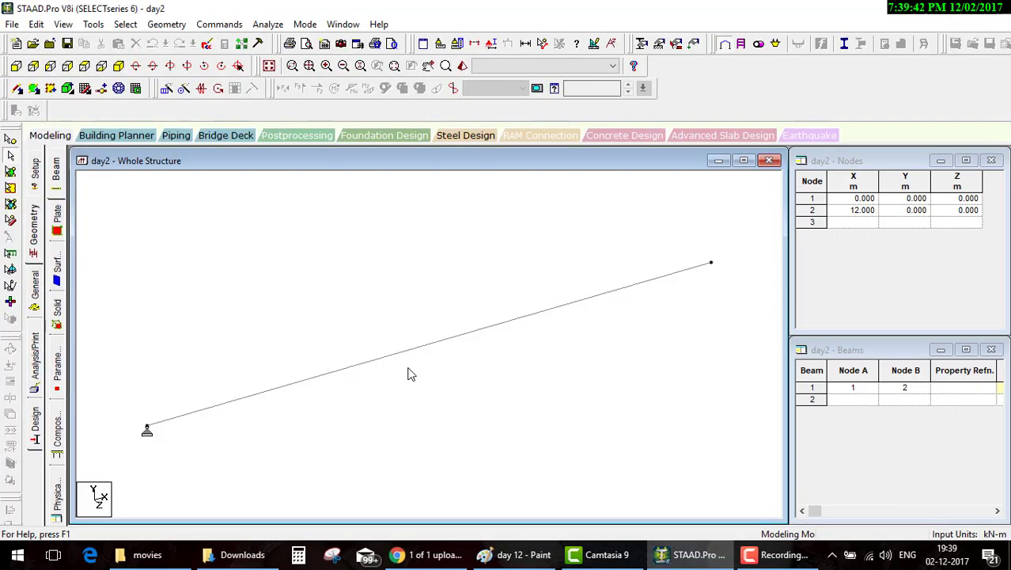
left_click(148, 441)
left_click(148, 441)
Step: Reopen the command file to check the pin keyword on line 12, then return to the sketch
left_click(207, 45)
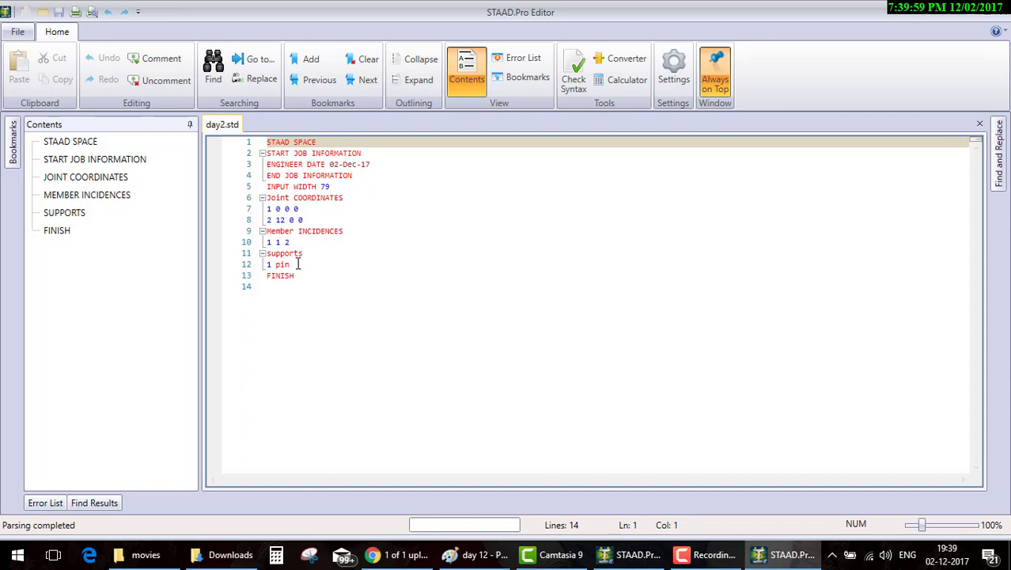
double_click(297, 264)
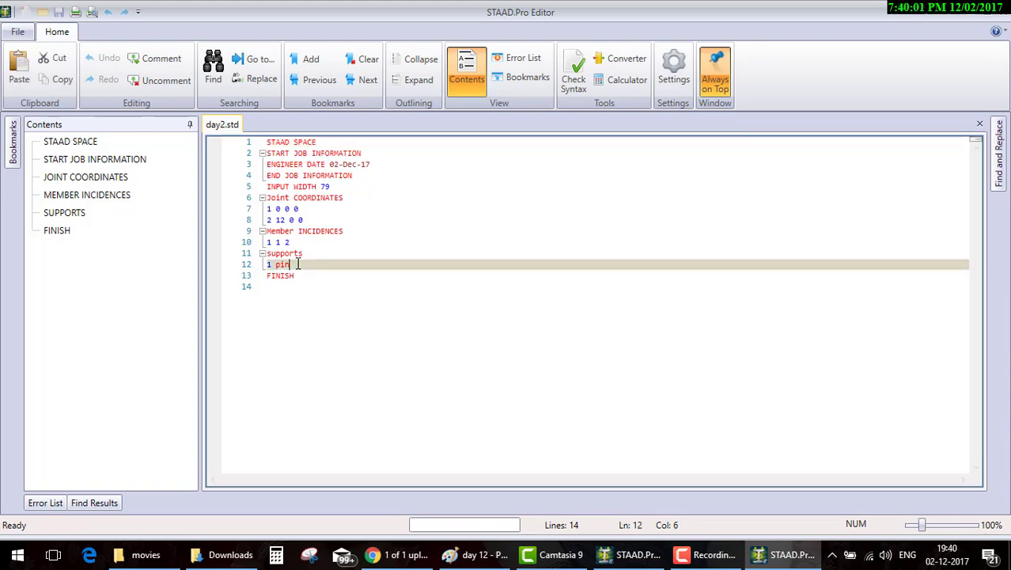
left_click(968, 16)
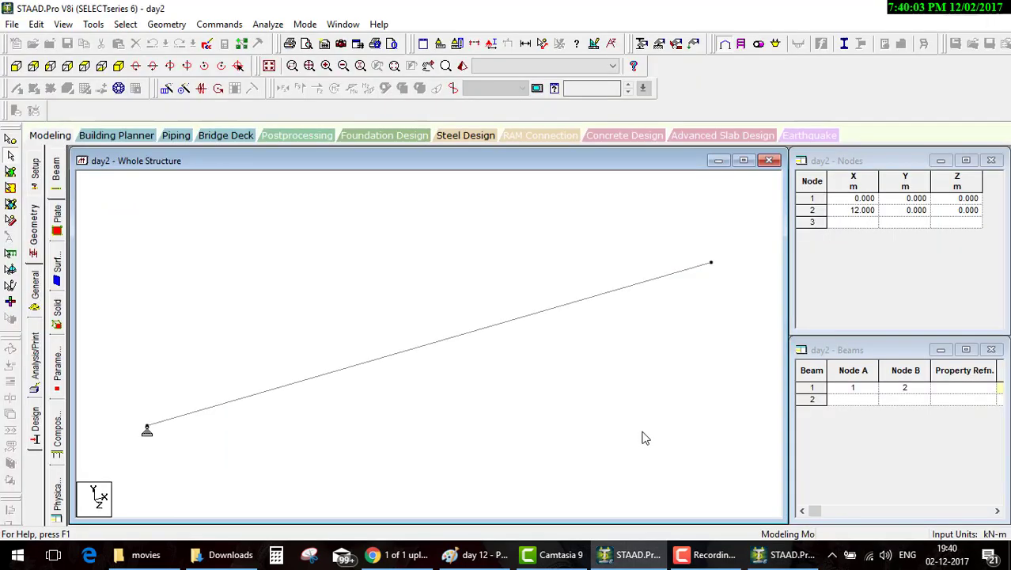
left_click(472, 555)
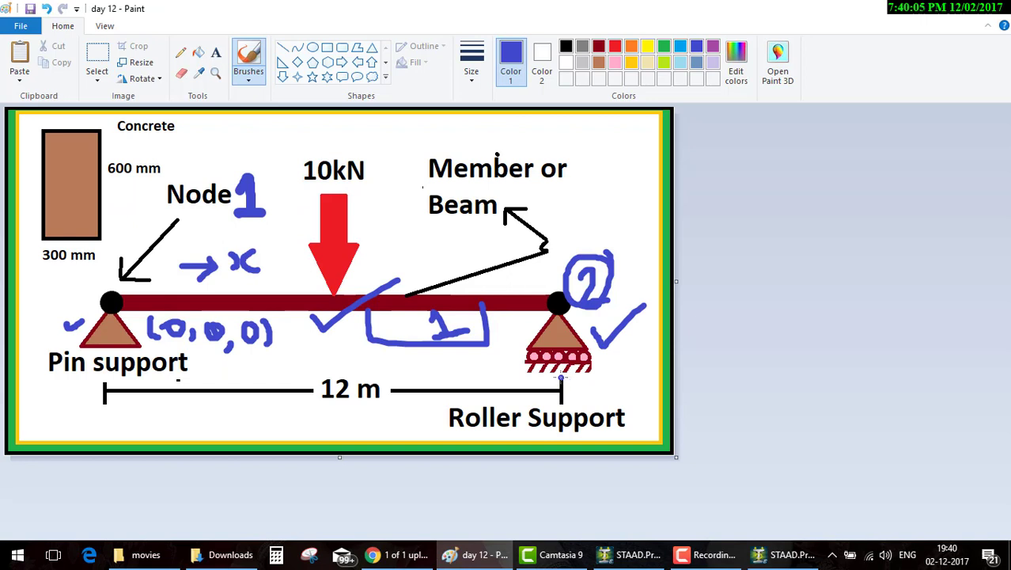
Step: Draw a red upward reaction arrow below the roller support
left_click(371, 62)
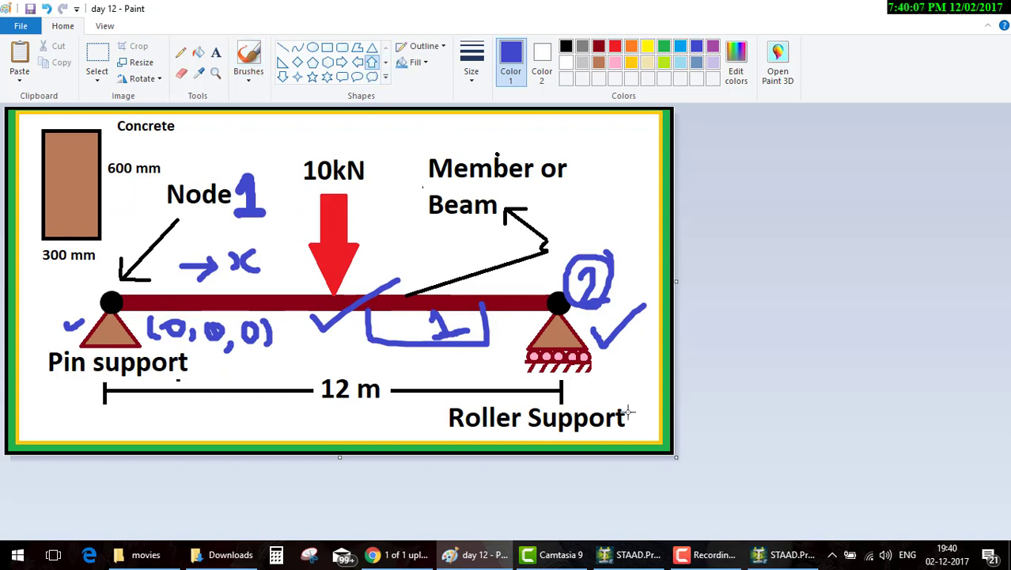
left_click_drag(555, 349, 580, 445)
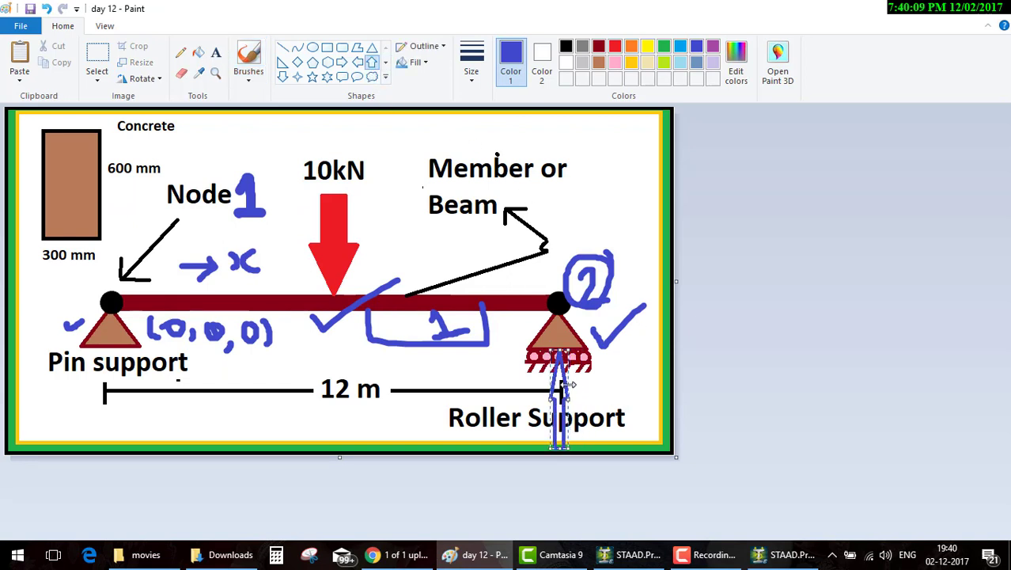
left_click_drag(569, 389, 566, 368)
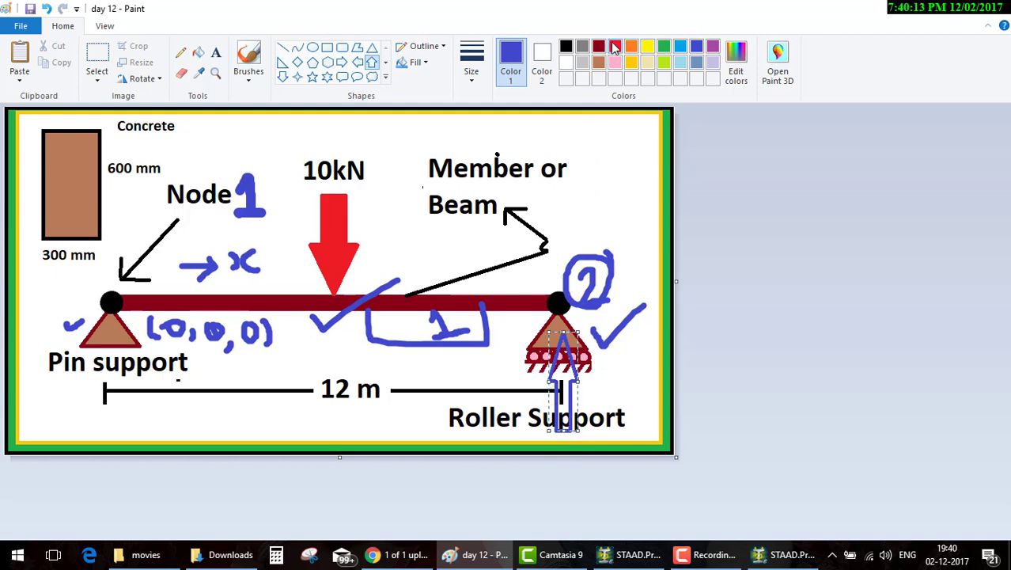
left_click(615, 197)
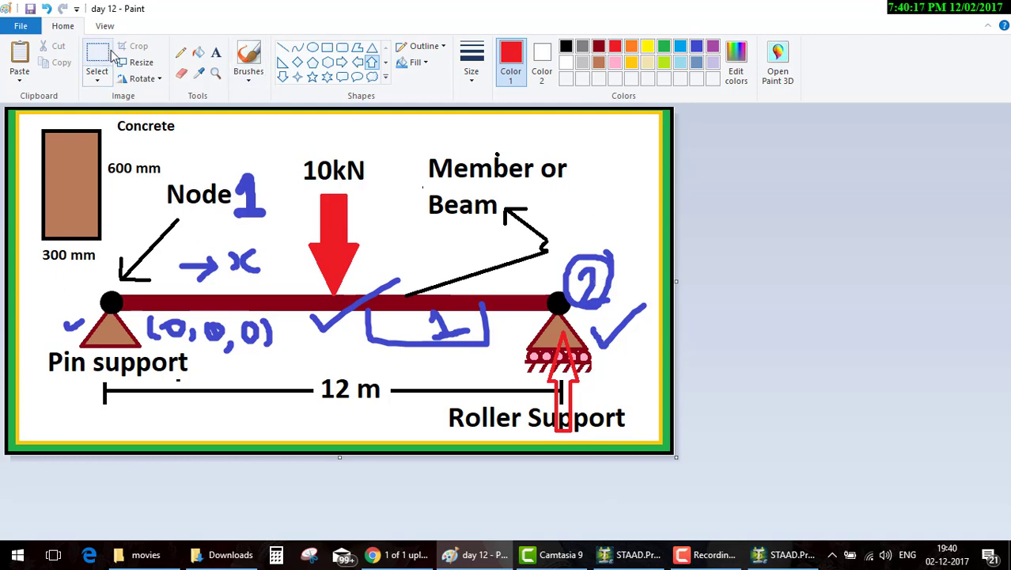
Step: Write the label Fy beside the reaction arrow with the brush
left_click(249, 59)
left_click_drag(601, 384, 604, 411)
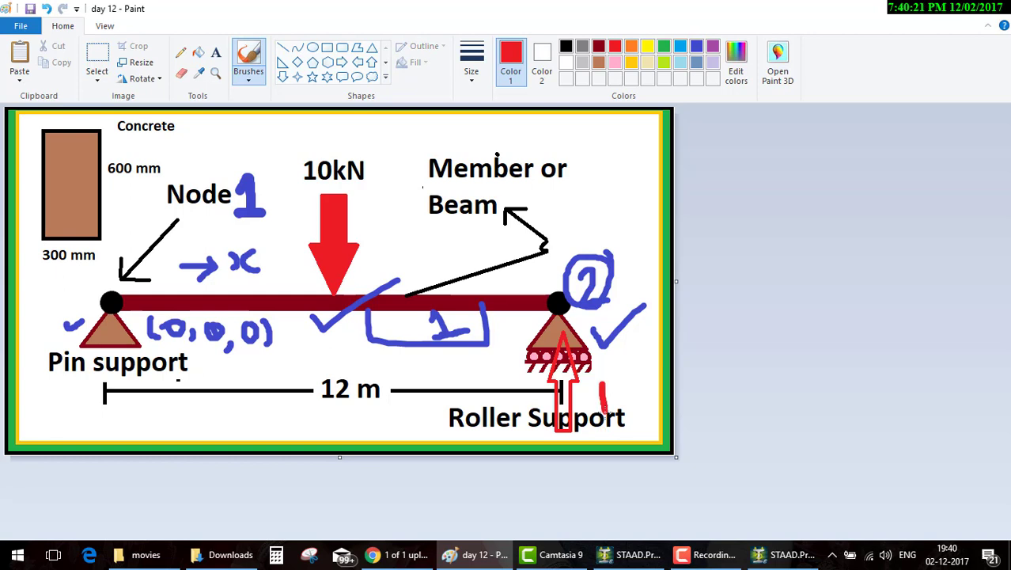
mouse_move(601, 374)
left_mouse_down()
mouse_move(620, 370)
mouse_move(632, 402)
mouse_move(611, 449)
left_mouse_up()
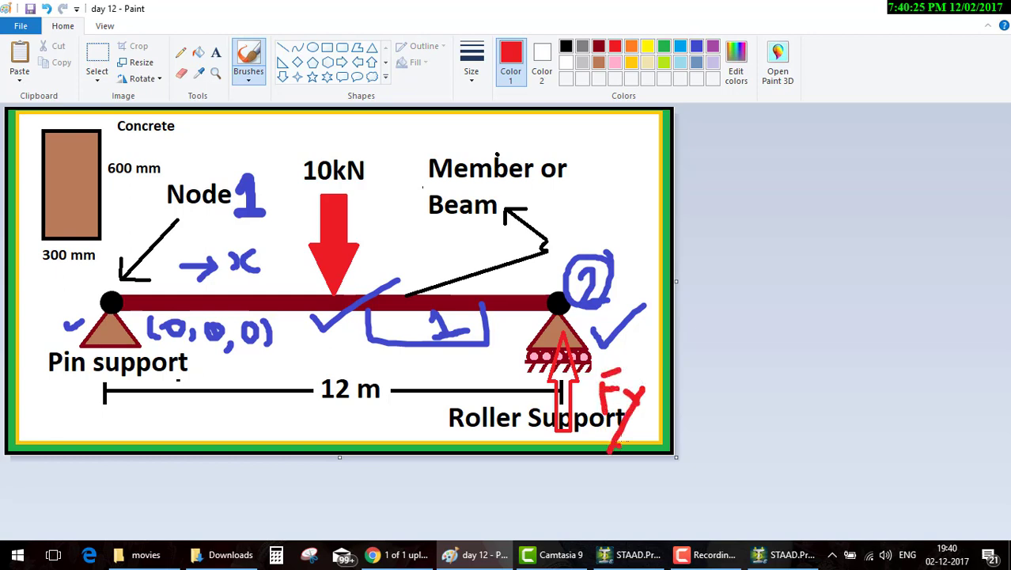
Step: Add a '2 fix' support line for node 2, reload the model in metres and kilonewtons, and reopen the editor
left_click(637, 554)
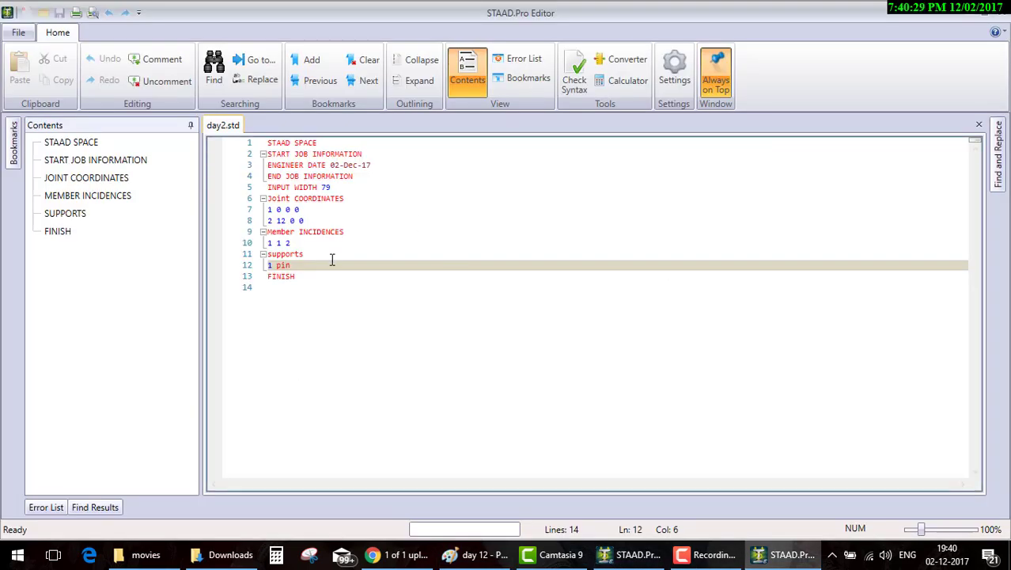
key("Return")
type("2")
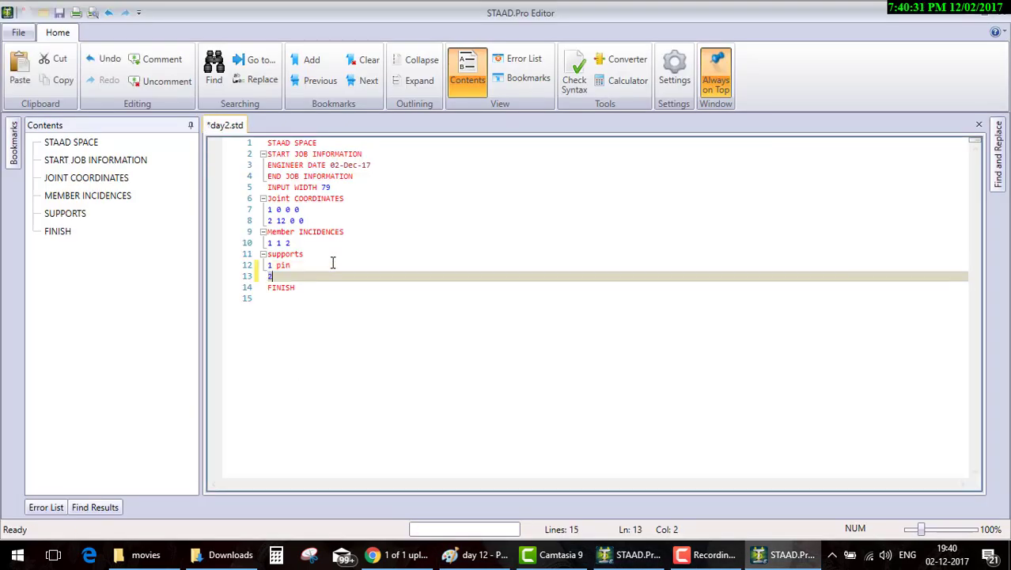
type(" fi")
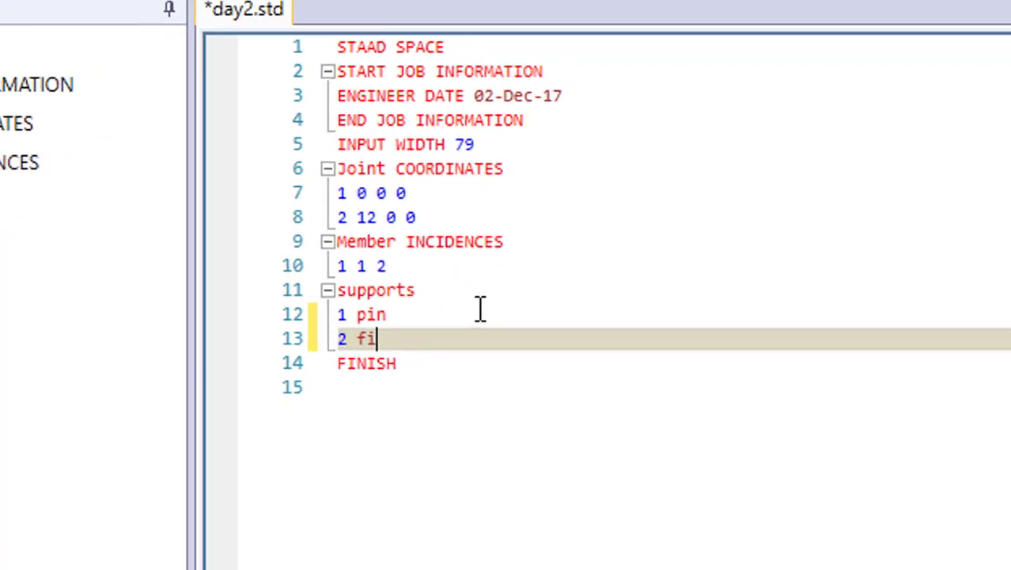
type("x")
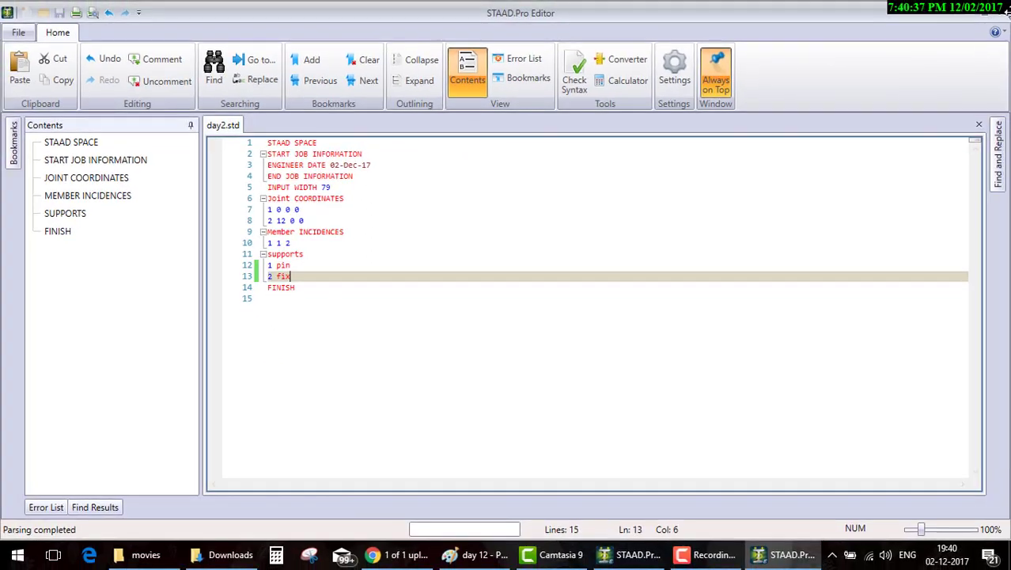
left_click(1006, 14)
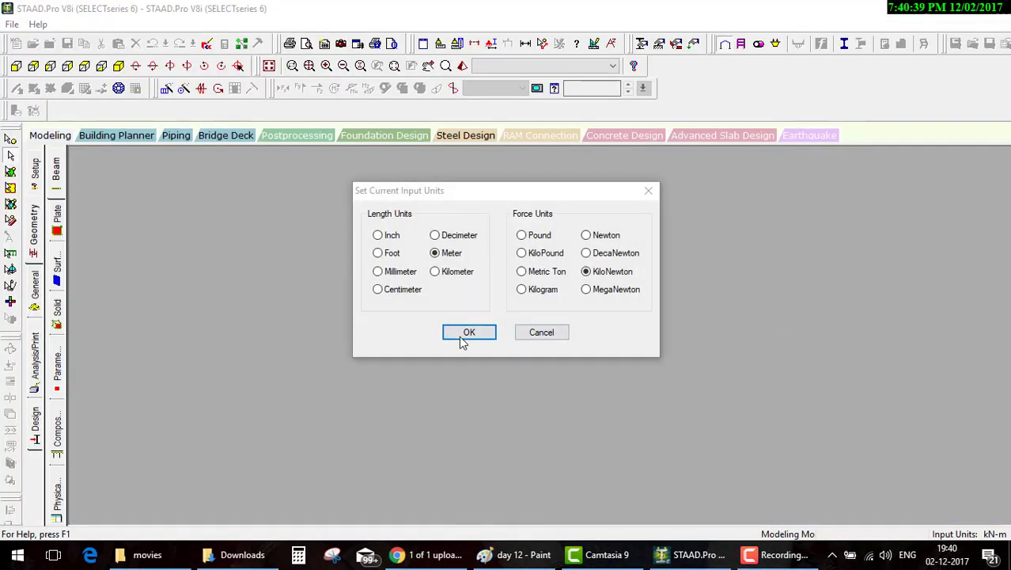
left_click(463, 338)
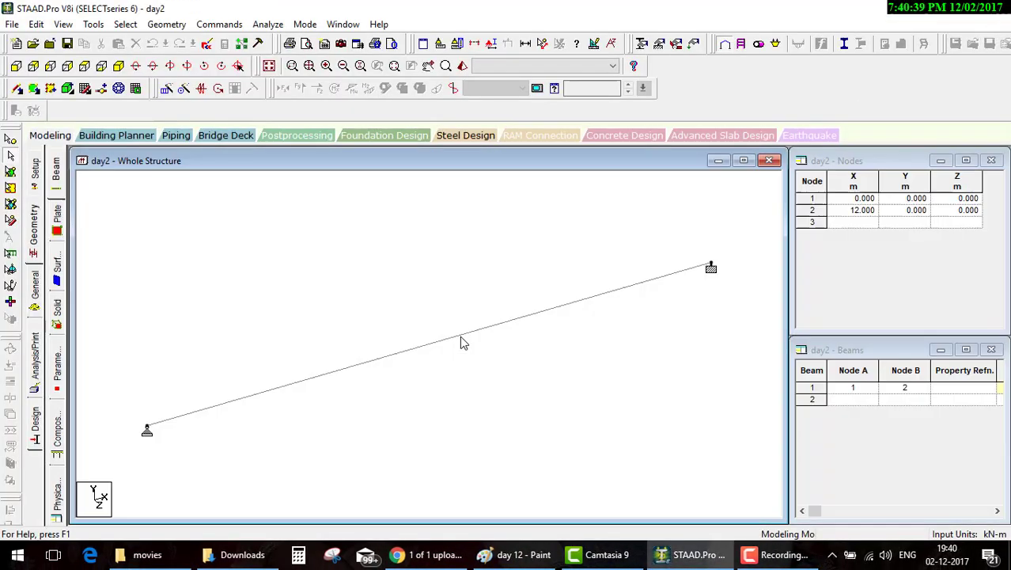
left_click(712, 270)
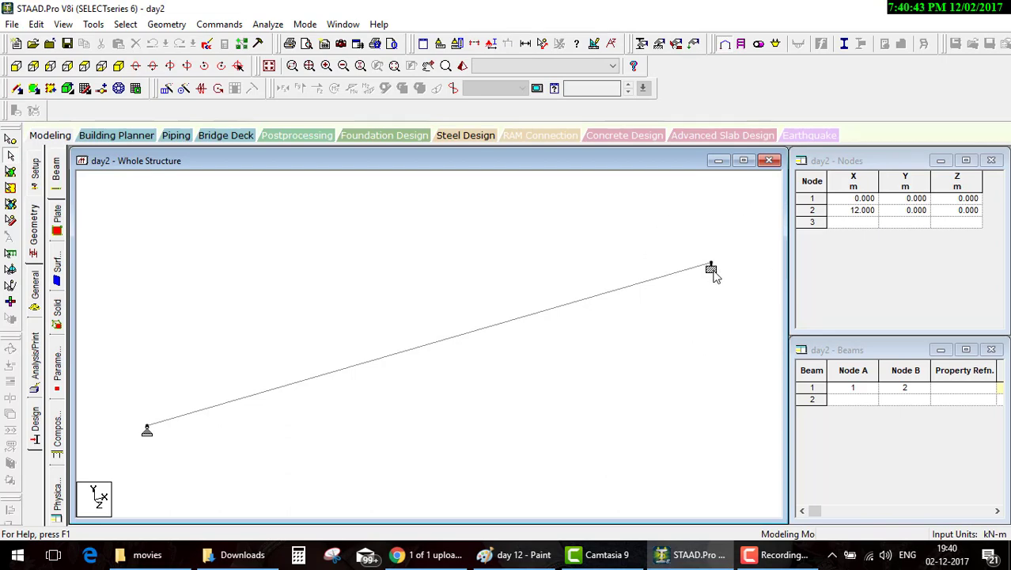
Step: Change node 2's support to '2 fix but mx my mz fx fz' and reload in metres and kilonewtons
left_click(202, 45)
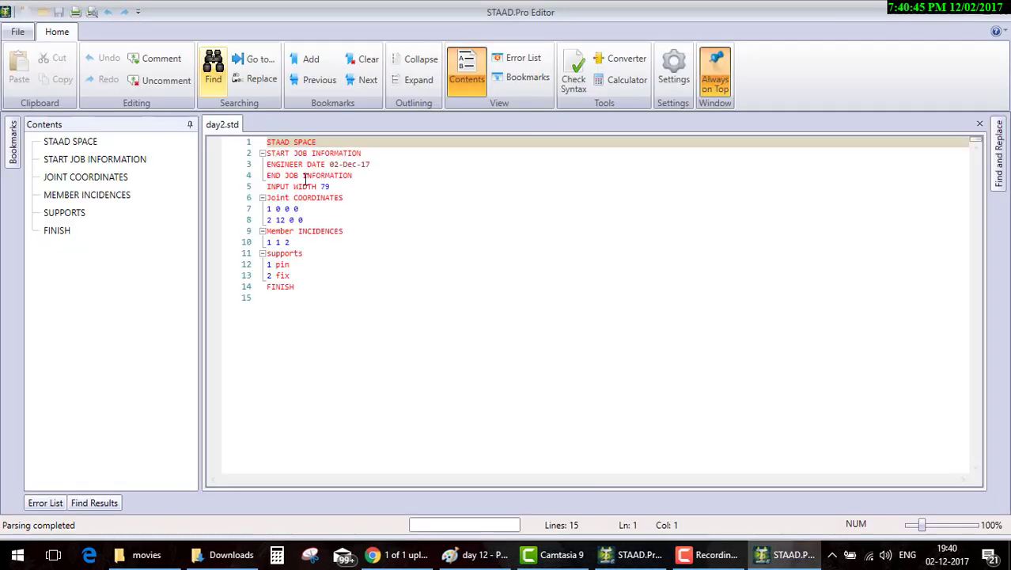
left_click(305, 276)
type("b")
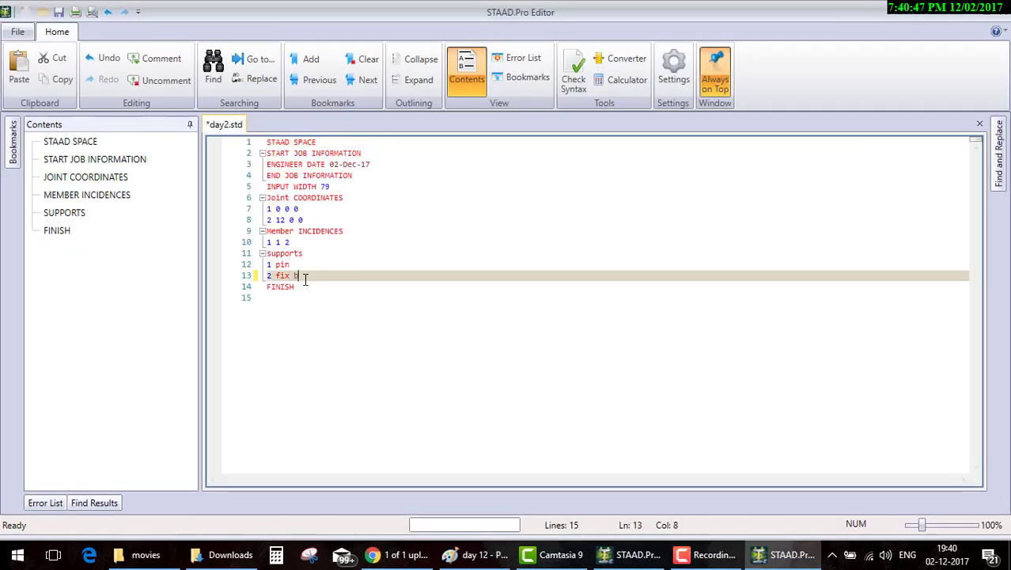
type("ut")
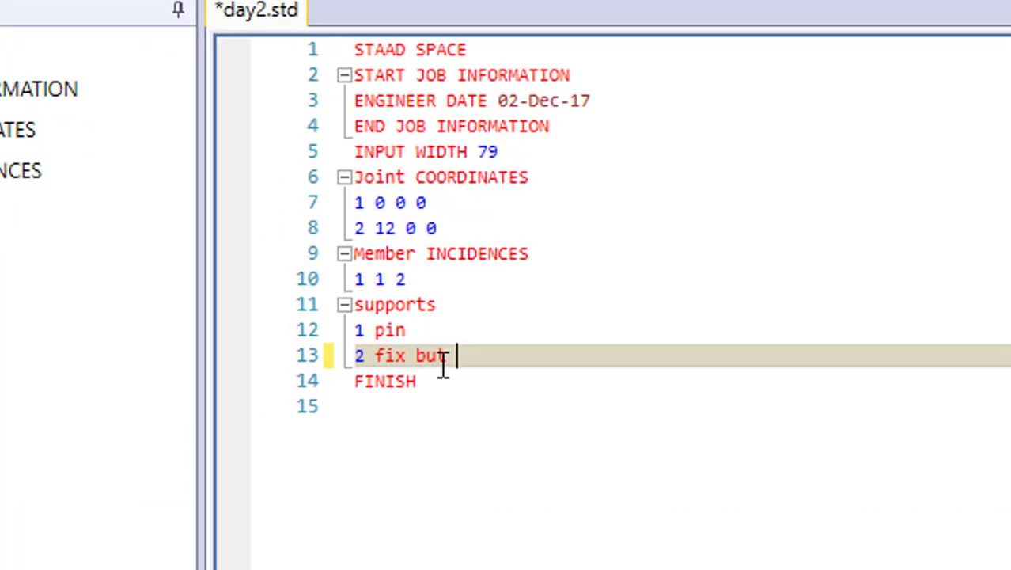
type(" m")
type("x my ")
type("mz")
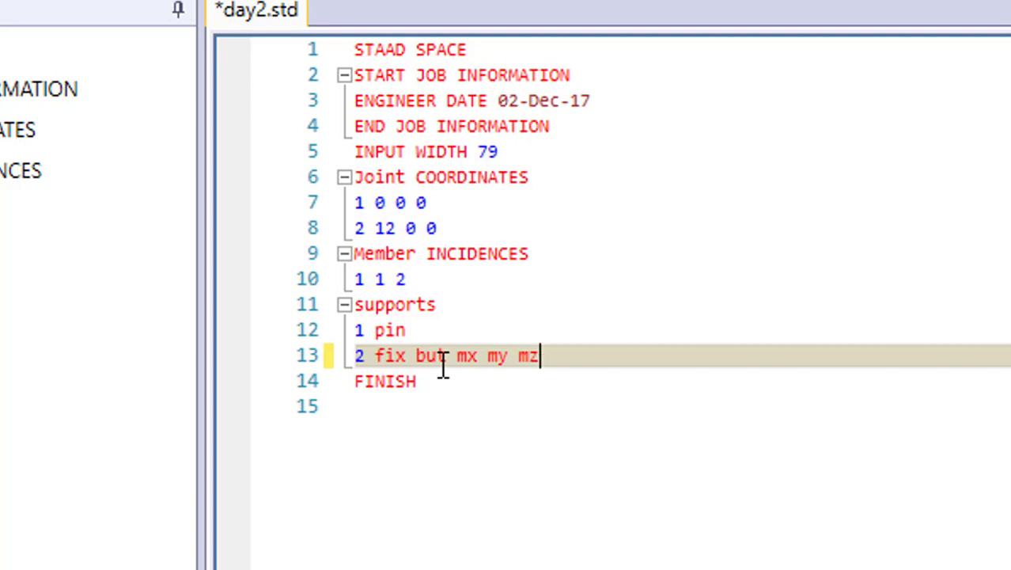
type("f")
type("x")
type(" fz")
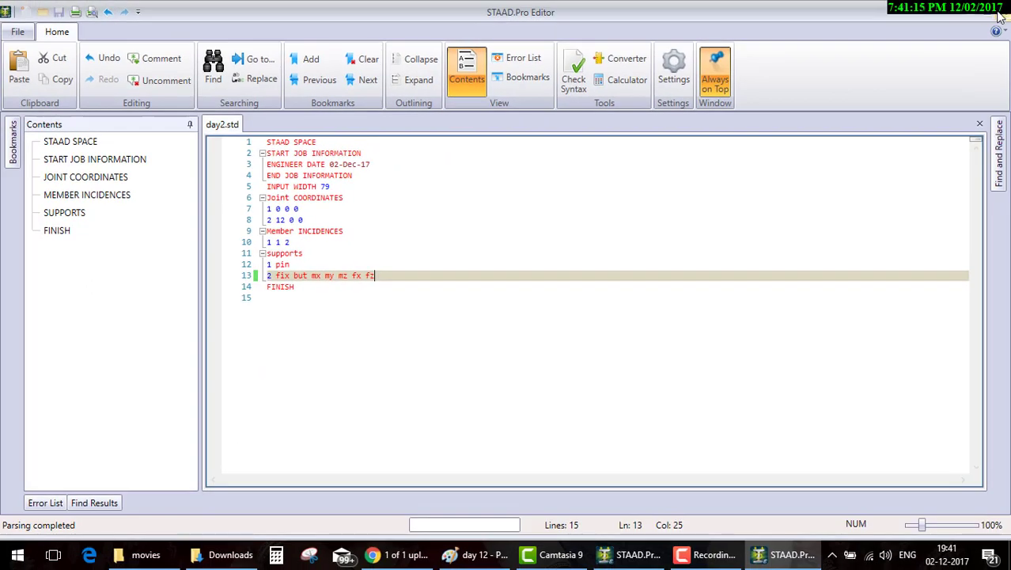
left_click(1000, 15)
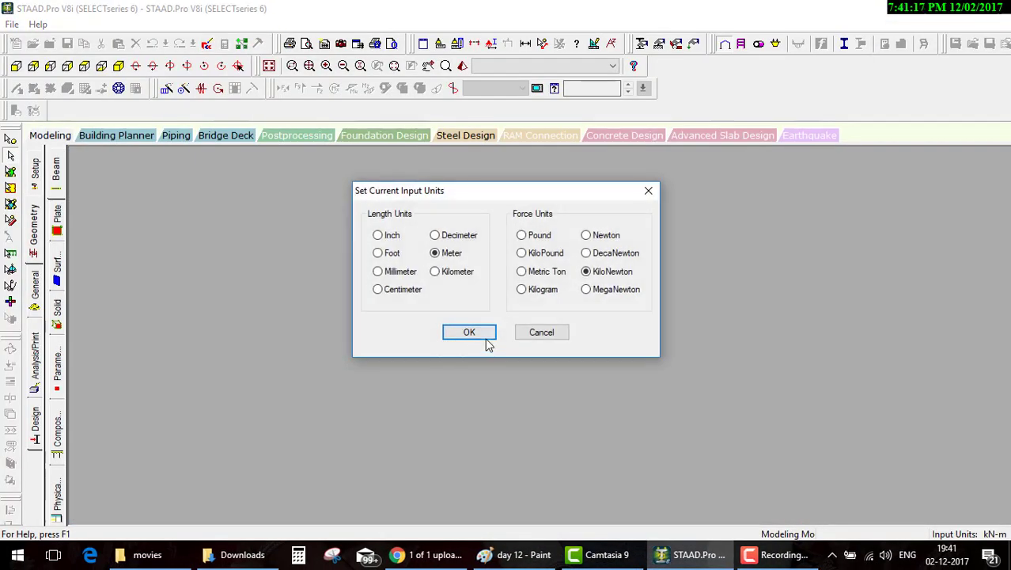
left_click(485, 335)
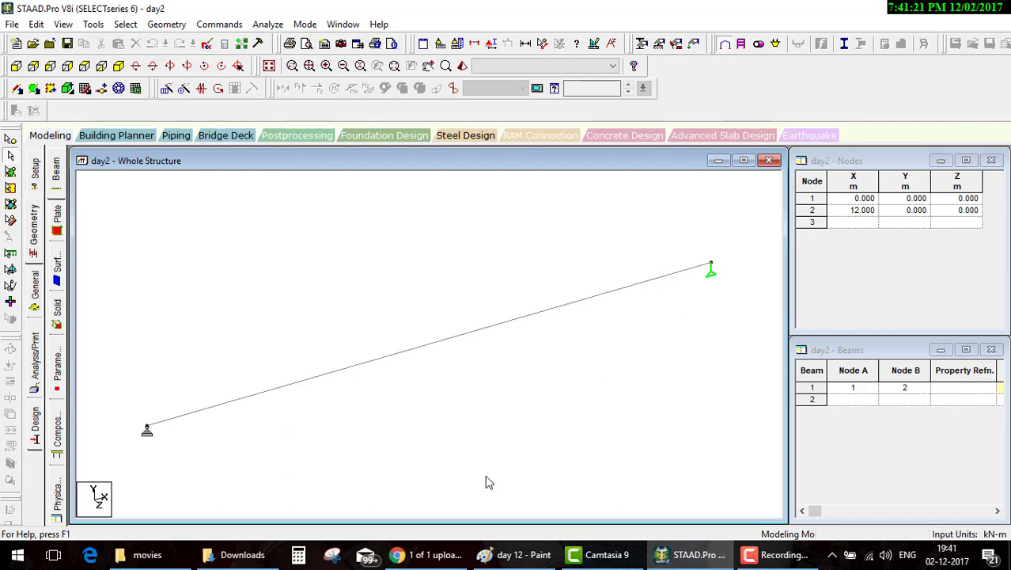
left_click(498, 555)
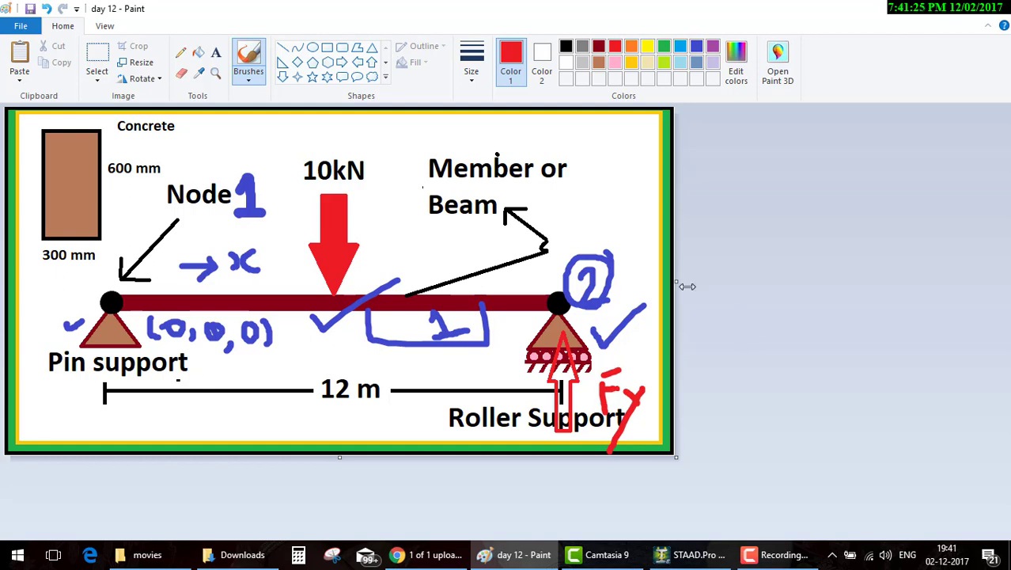
Step: Widen the Paint canvas and add 'loadcase' and 'load pattern' text notes in the new space
left_click_drag(687, 286, 1001, 287)
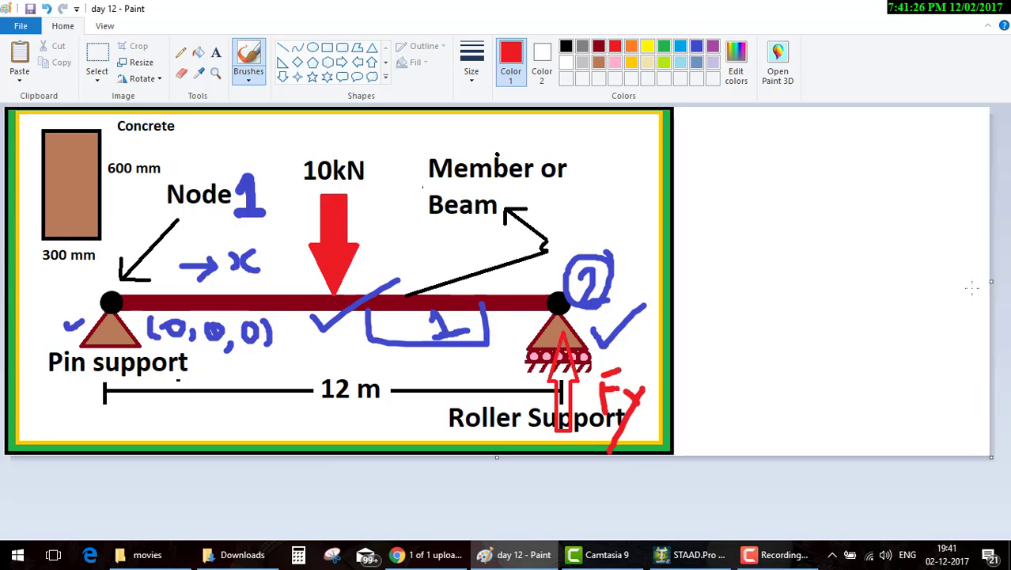
left_click(215, 53)
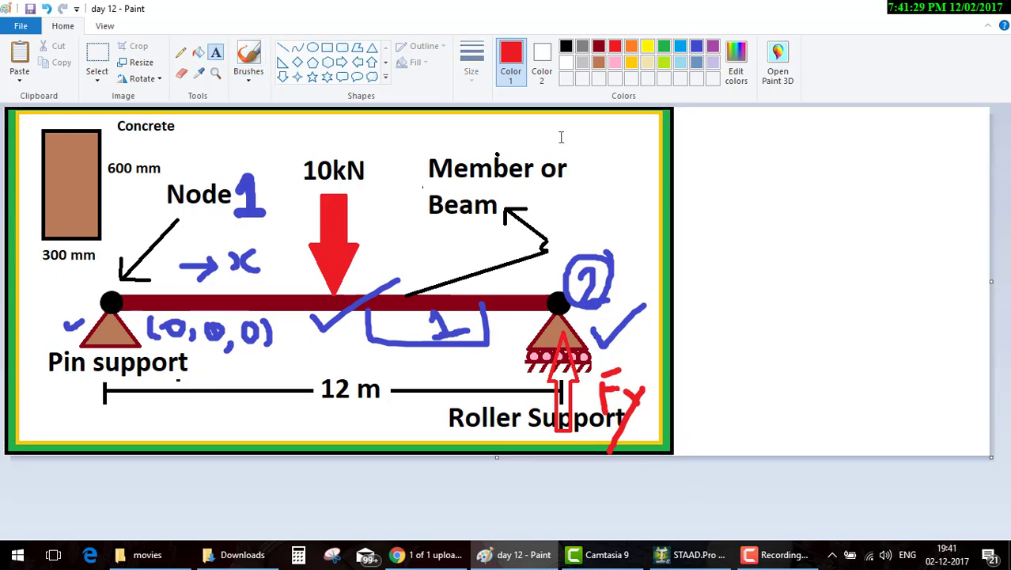
left_click(688, 131)
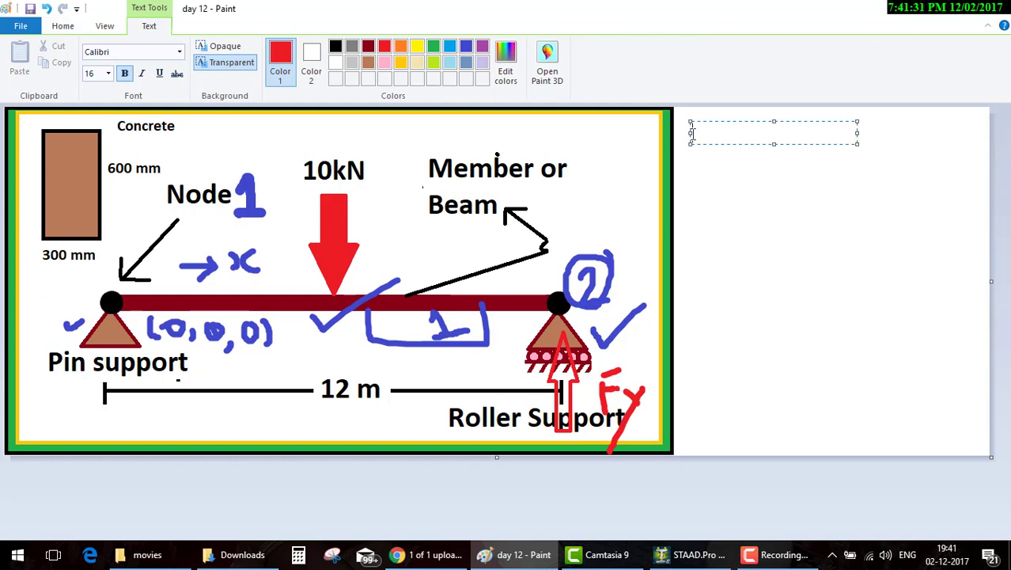
type("loadcase")
key("Return")
key("Return")
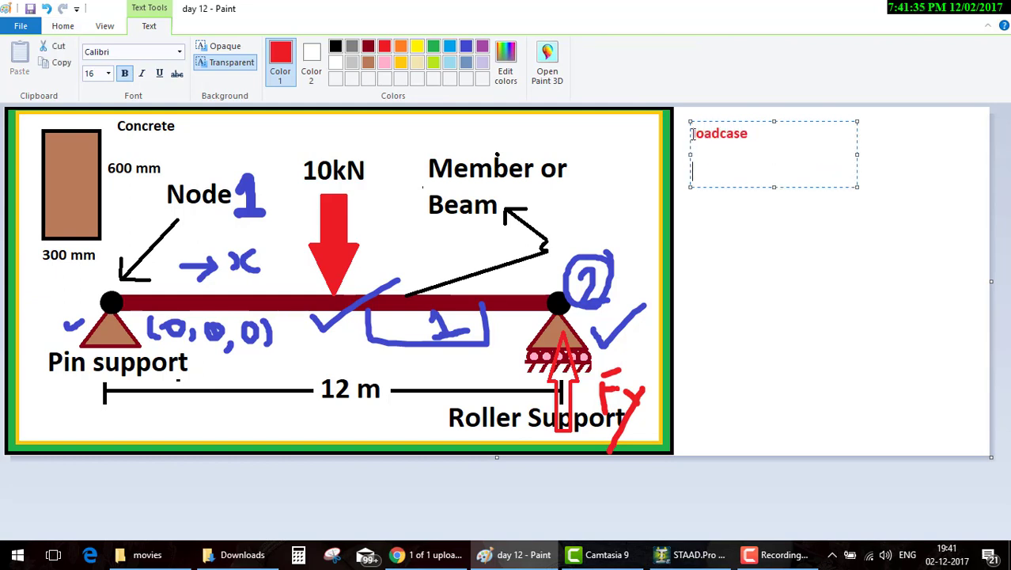
type("load pa")
type("ttern")
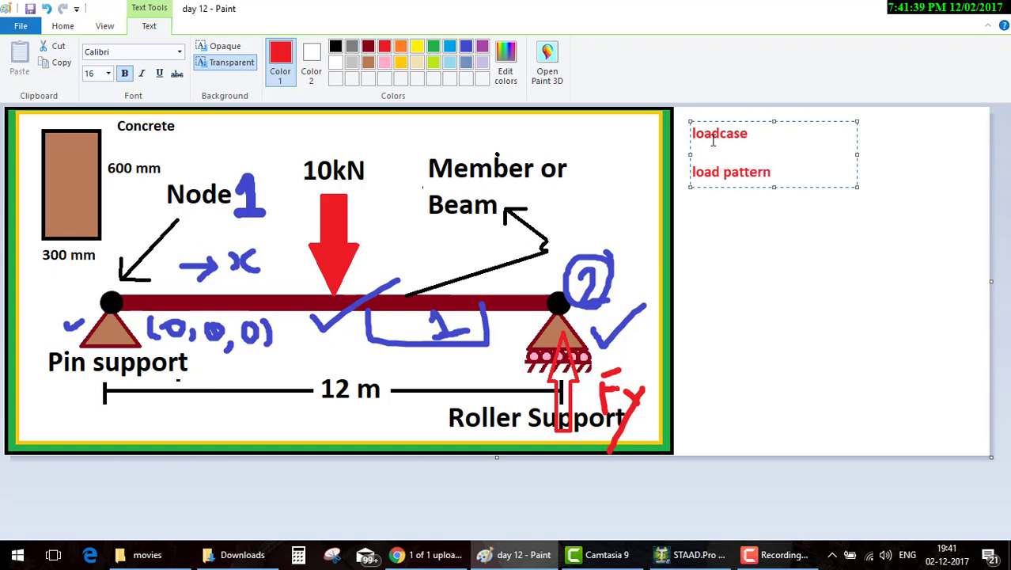
left_click(905, 272)
Step: Tick loadcase in red and hand-write DL, LL beside it and LP under load pattern
left_click(248, 62)
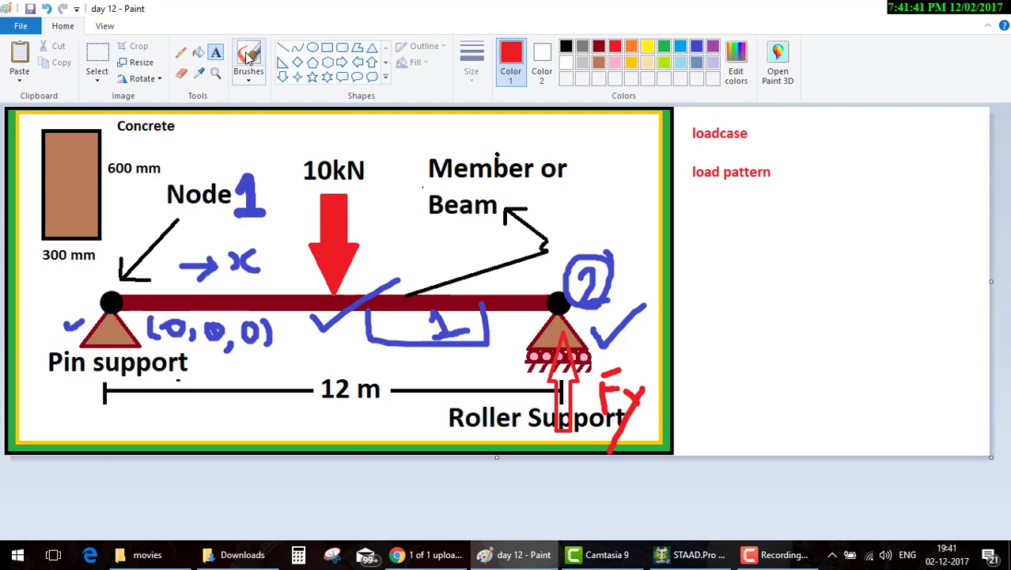
mouse_move(758, 135)
left_mouse_down()
mouse_move(815, 121)
mouse_move(844, 139)
mouse_move(870, 123)
mouse_move(901, 130)
mouse_move(898, 147)
left_mouse_up()
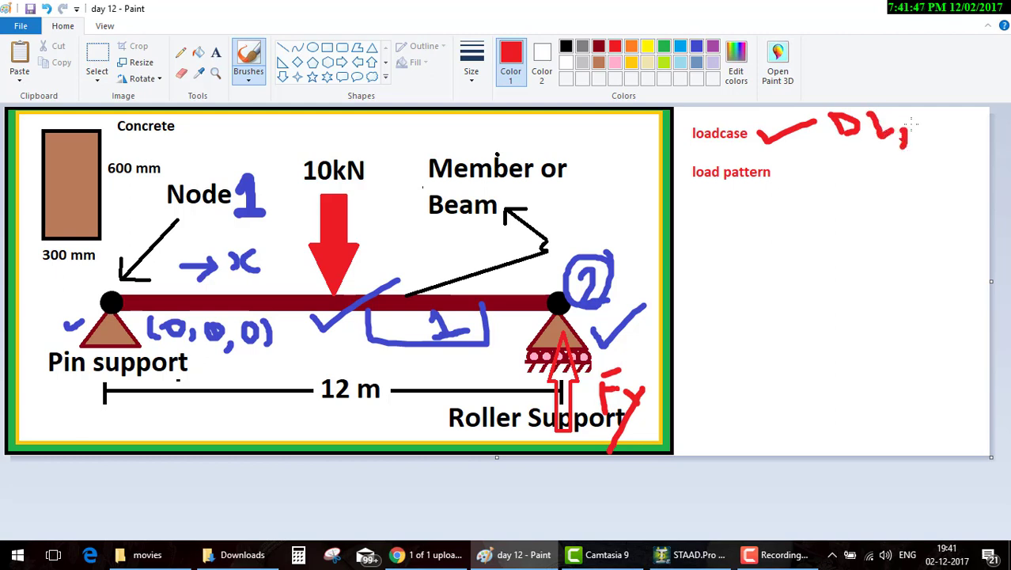
mouse_move(908, 110)
left_mouse_down()
mouse_move(917, 144)
mouse_move(935, 139)
left_mouse_up()
mouse_move(933, 111)
left_mouse_down()
mouse_move(932, 131)
mouse_move(967, 135)
left_mouse_up()
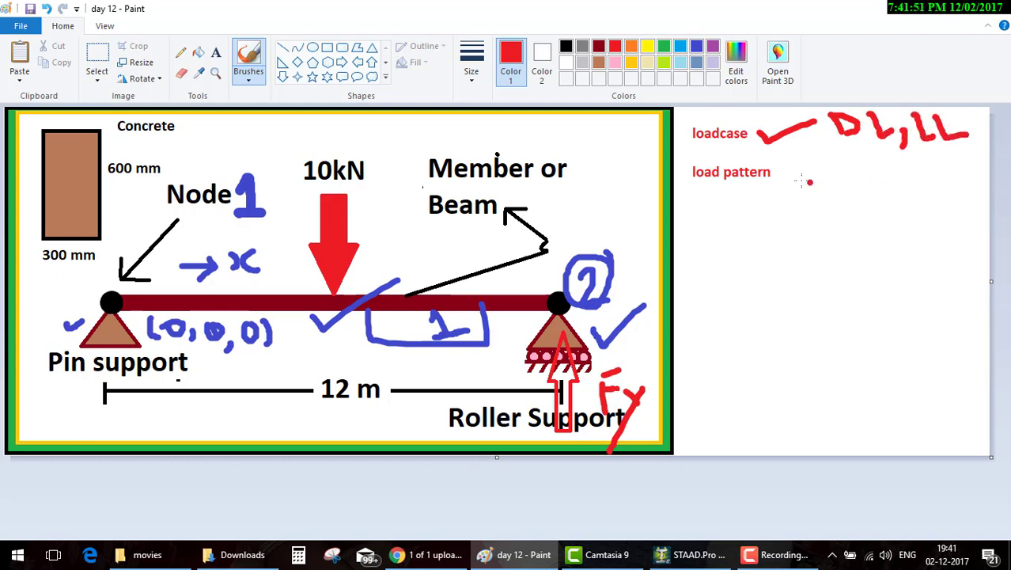
mouse_move(747, 211)
left_mouse_down()
mouse_move(799, 214)
mouse_move(823, 231)
left_mouse_up()
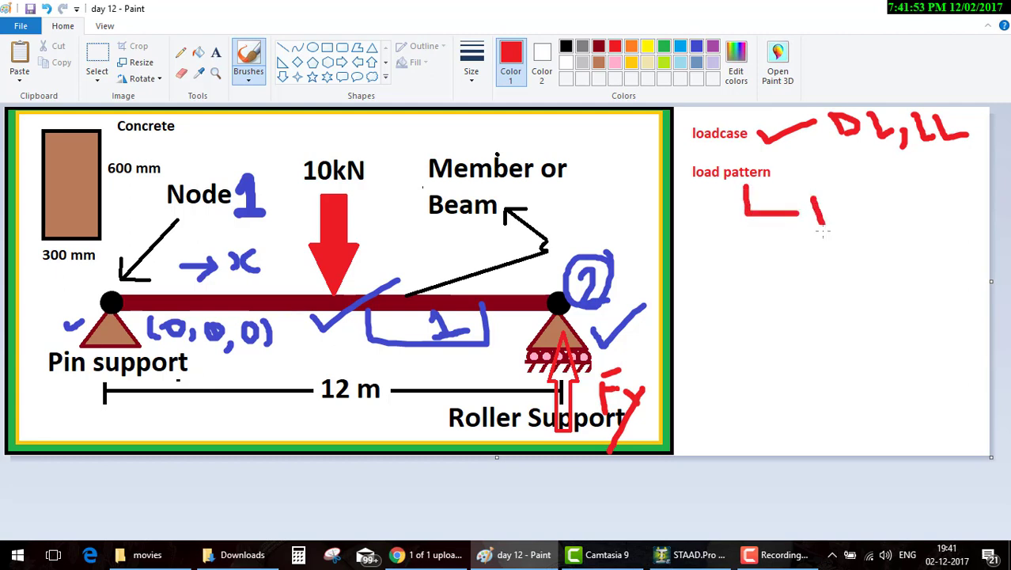
mouse_move(811, 196)
left_mouse_down()
mouse_move(883, 243)
mouse_move(902, 212)
left_mouse_up()
Step: Sketch red point-load arrow, arched distributed load and triangular load symbols with a bracket
mouse_move(815, 300)
left_mouse_down()
mouse_move(917, 292)
mouse_move(954, 310)
left_mouse_up()
left_click_drag(810, 310, 962, 309)
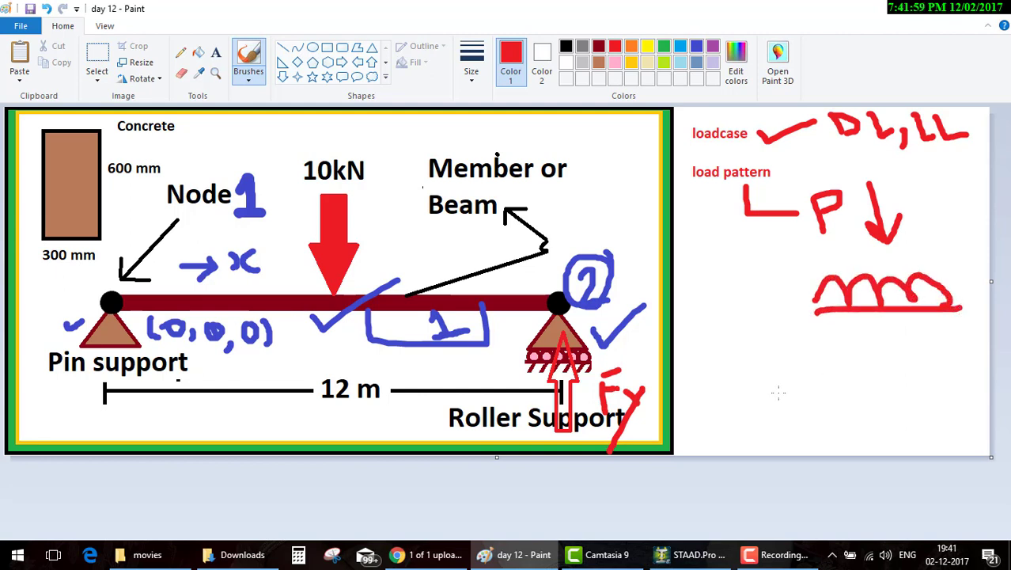
mouse_move(784, 397)
left_mouse_down()
mouse_move(874, 342)
mouse_move(783, 372)
mouse_move(771, 394)
left_mouse_up()
mouse_move(748, 274)
left_mouse_down()
mouse_move(774, 317)
mouse_move(735, 326)
mouse_move(716, 307)
mouse_move(739, 306)
left_mouse_up()
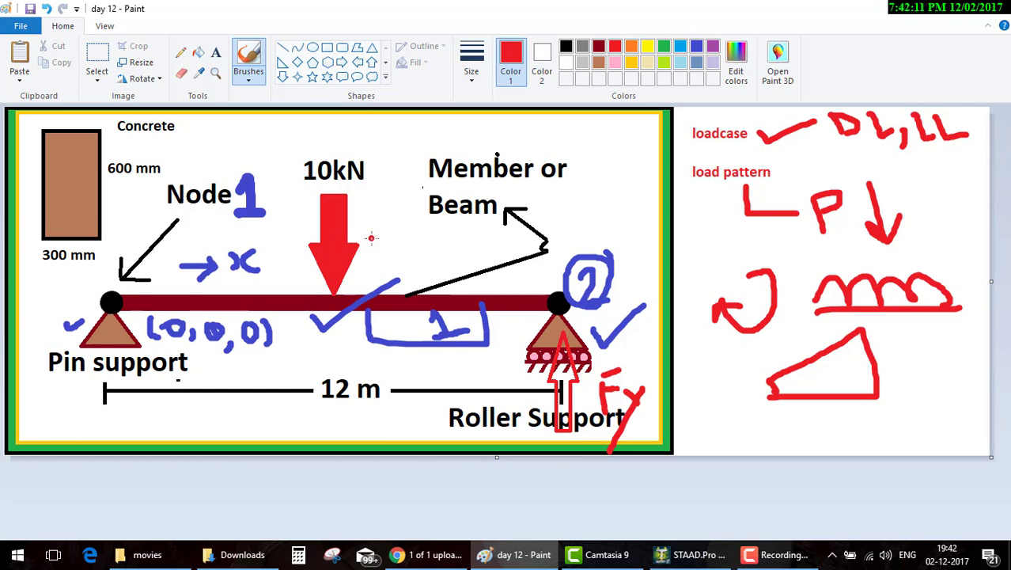
Step: Tick and underline in red the 10kN load, loadcase, load pattern, concrete section, member 1 and Node labels
left_click_drag(370, 238, 425, 221)
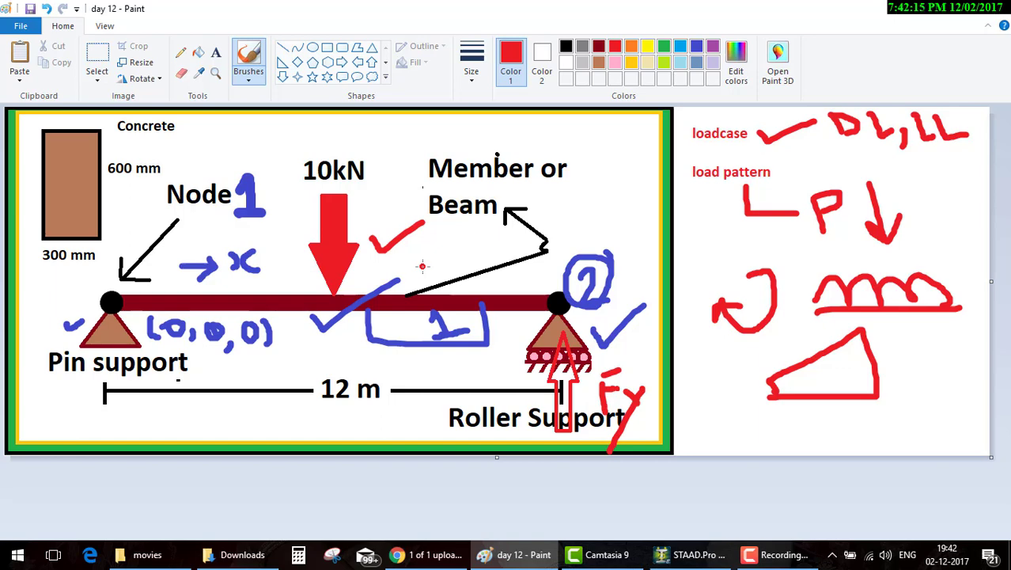
left_click_drag(694, 146, 953, 158)
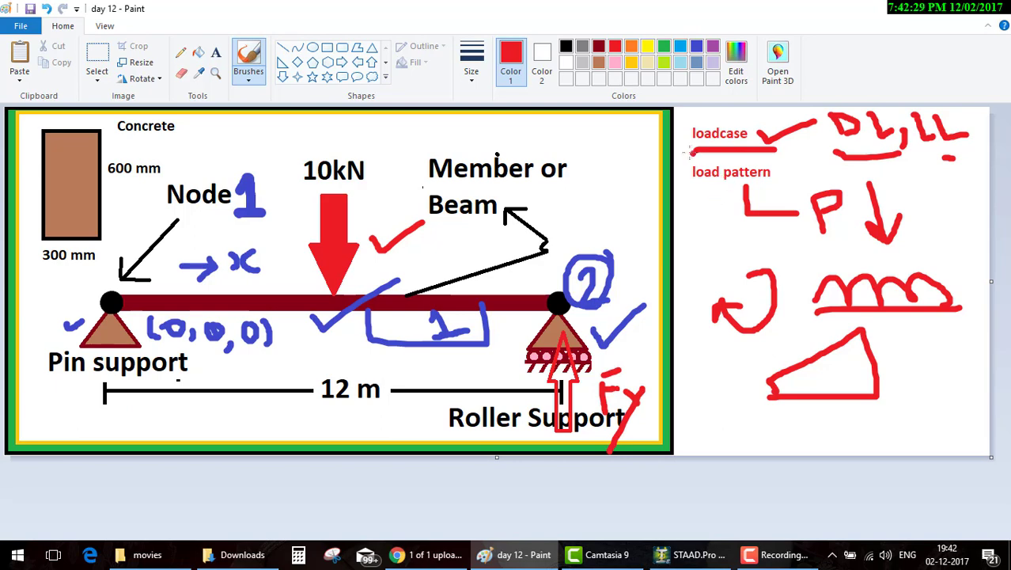
left_click_drag(682, 148, 903, 155)
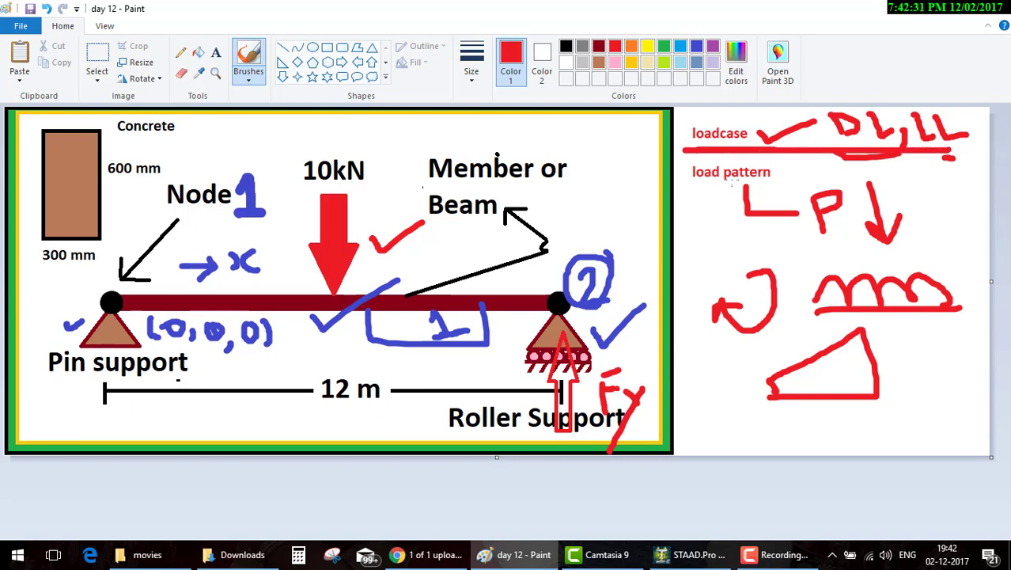
left_click_drag(690, 191, 811, 191)
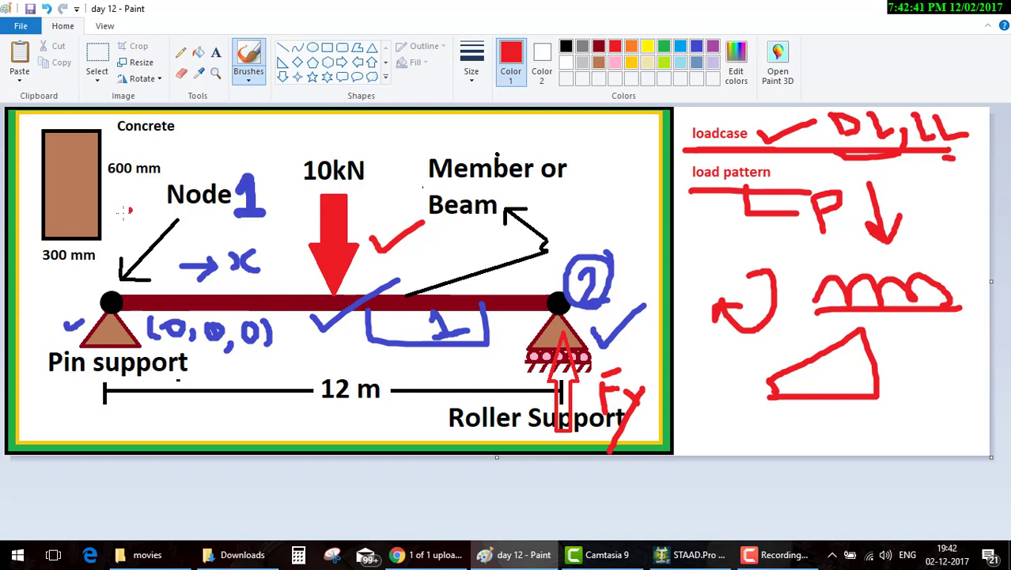
left_click_drag(61, 192, 109, 177)
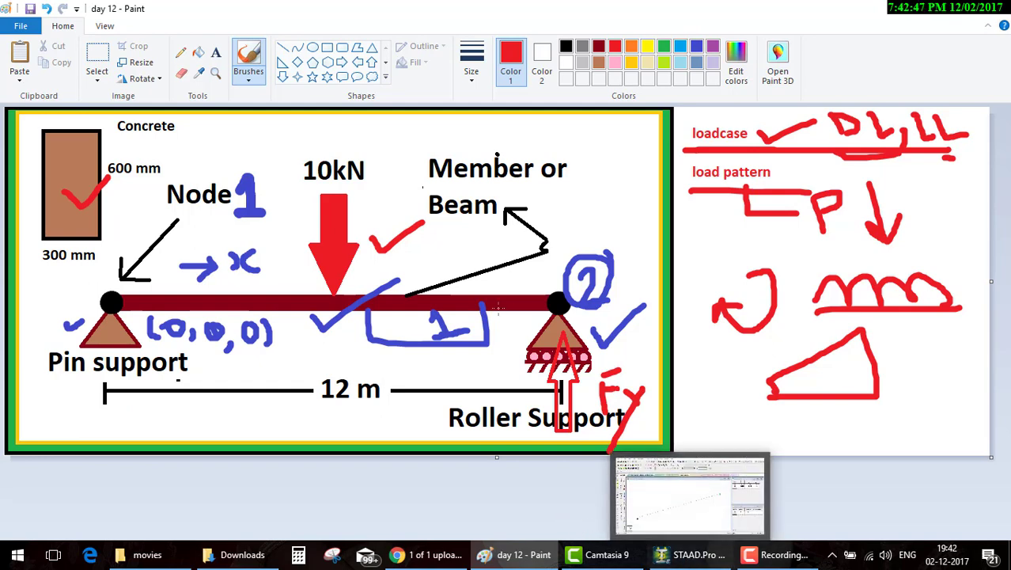
left_click_drag(359, 363, 411, 357)
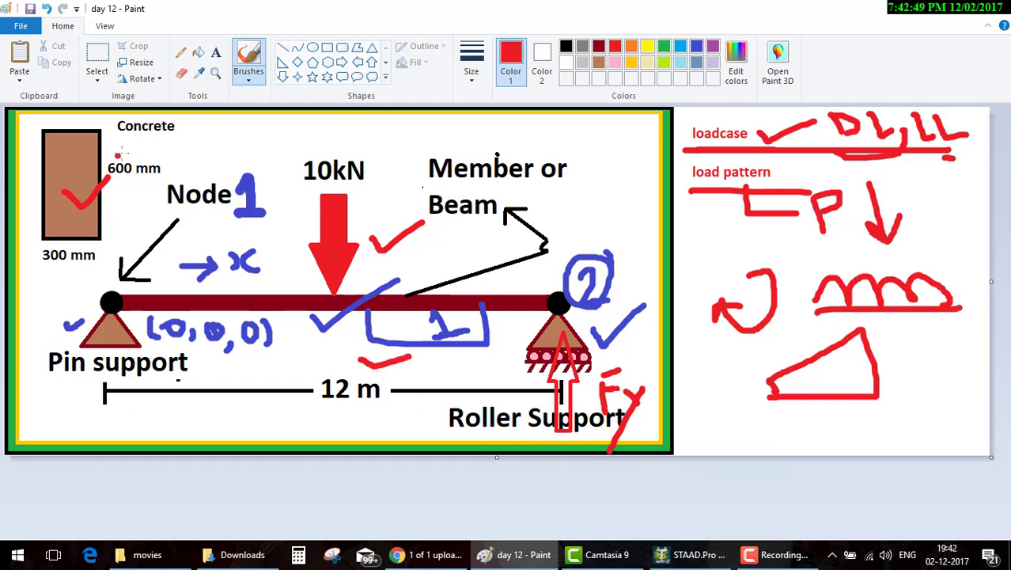
mouse_move(119, 140)
left_mouse_down()
mouse_move(179, 139)
mouse_move(217, 123)
left_mouse_up()
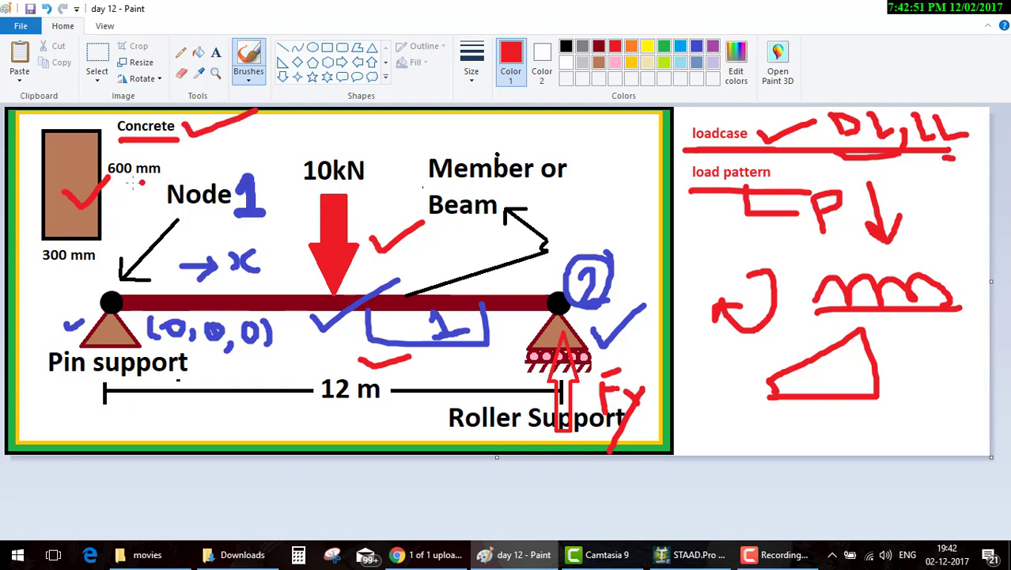
left_click_drag(141, 182, 198, 184)
left_click(688, 554)
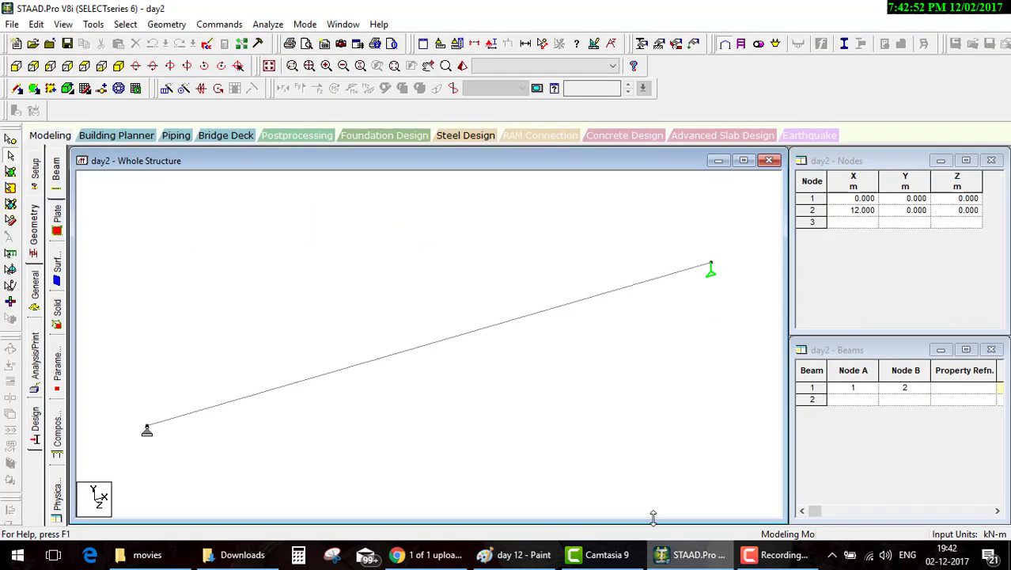
Step: Insert a DEFINE MATERIAL START block after the supports in the command file
left_click(205, 66)
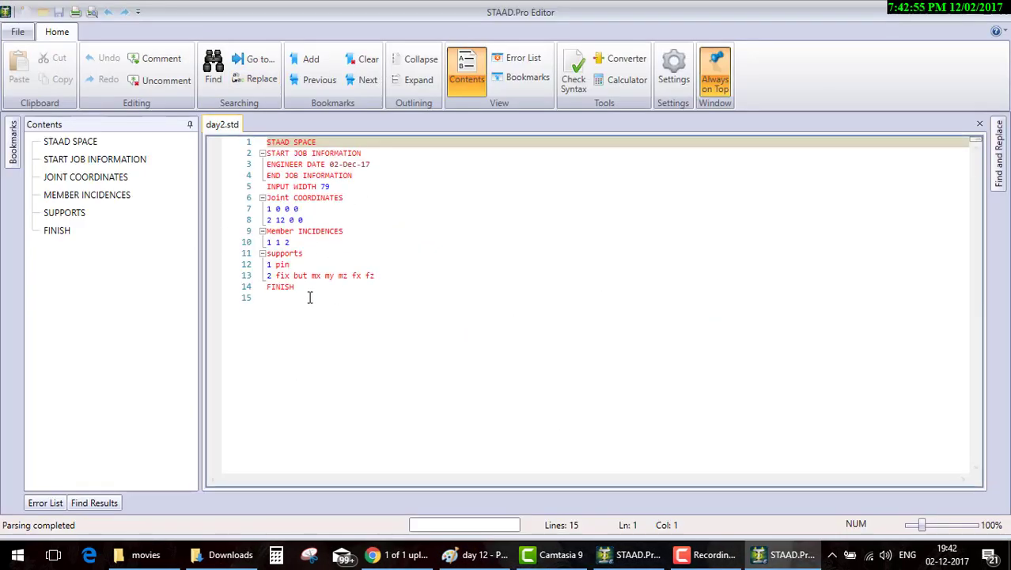
left_click(391, 275)
key("Return")
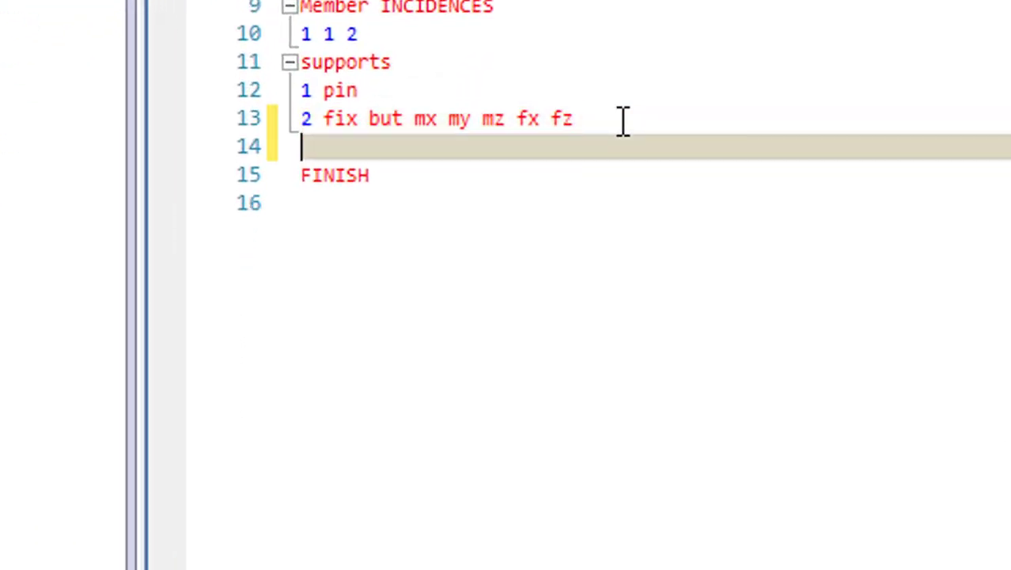
type("de")
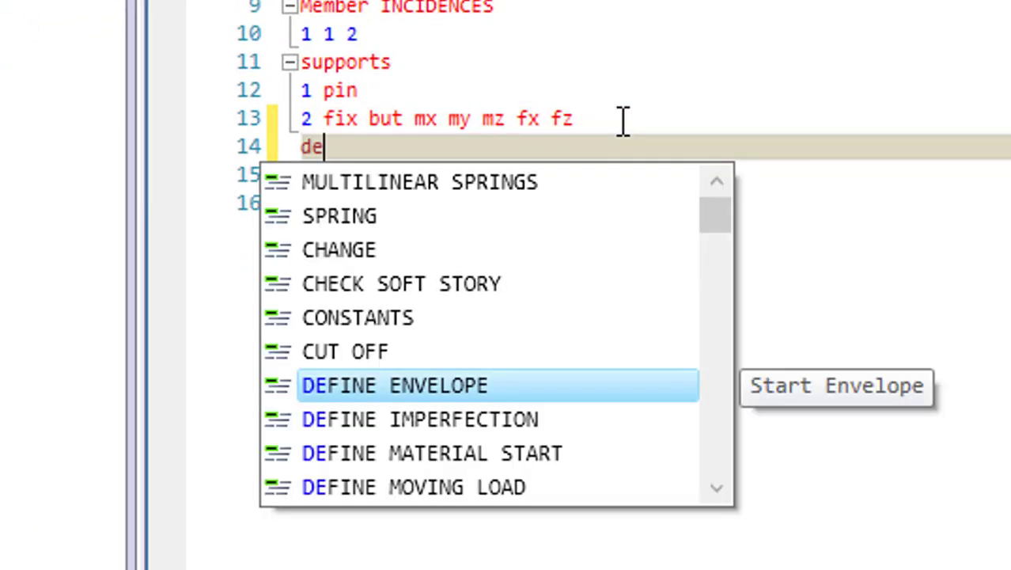
type("fine")
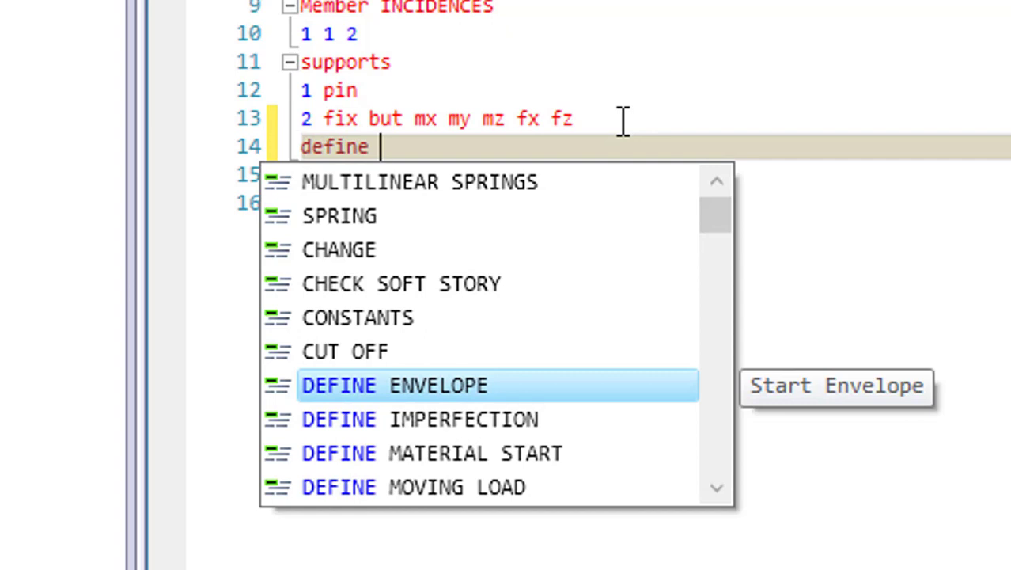
type(" material")
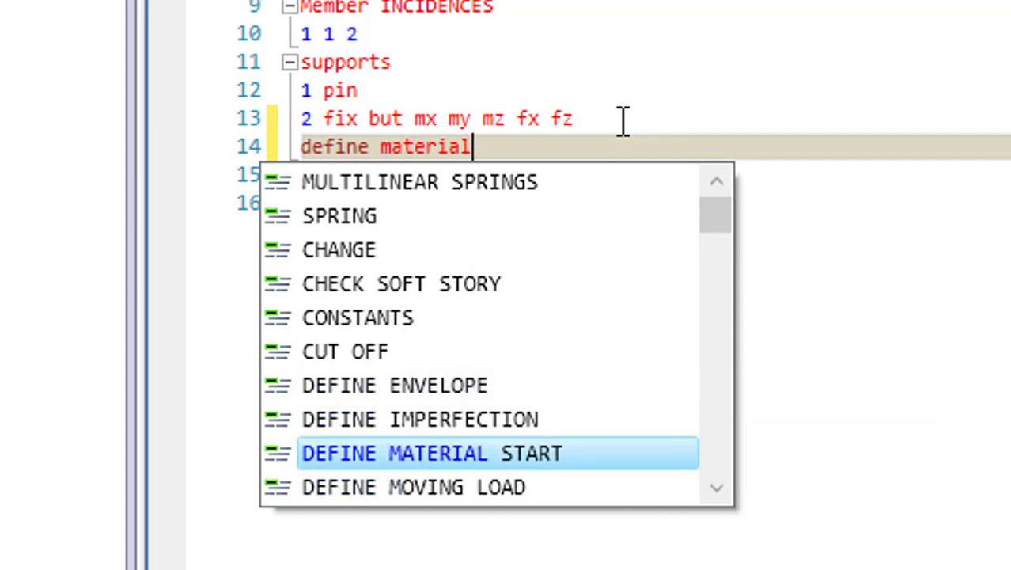
type(" star")
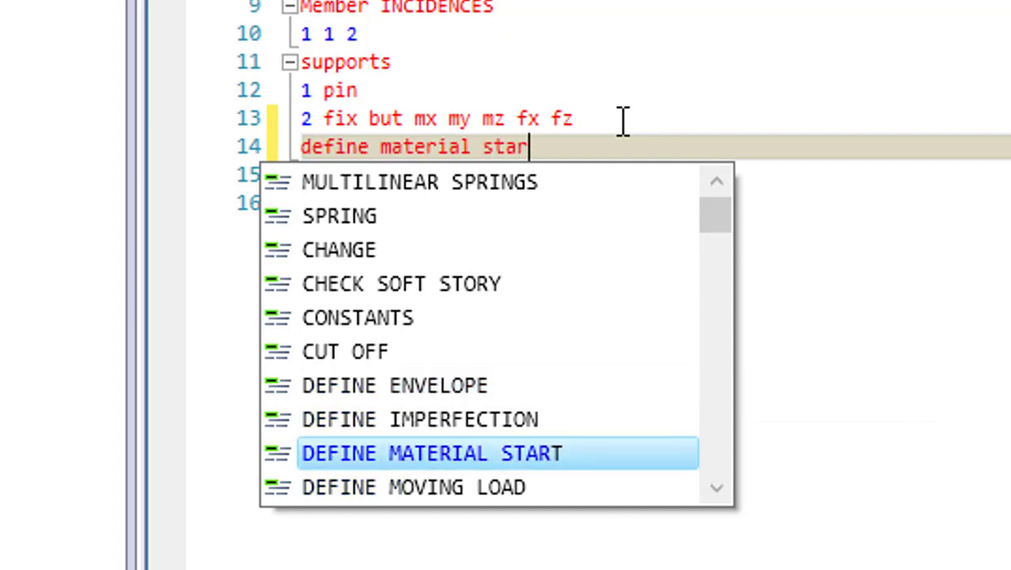
type("t")
key("Return")
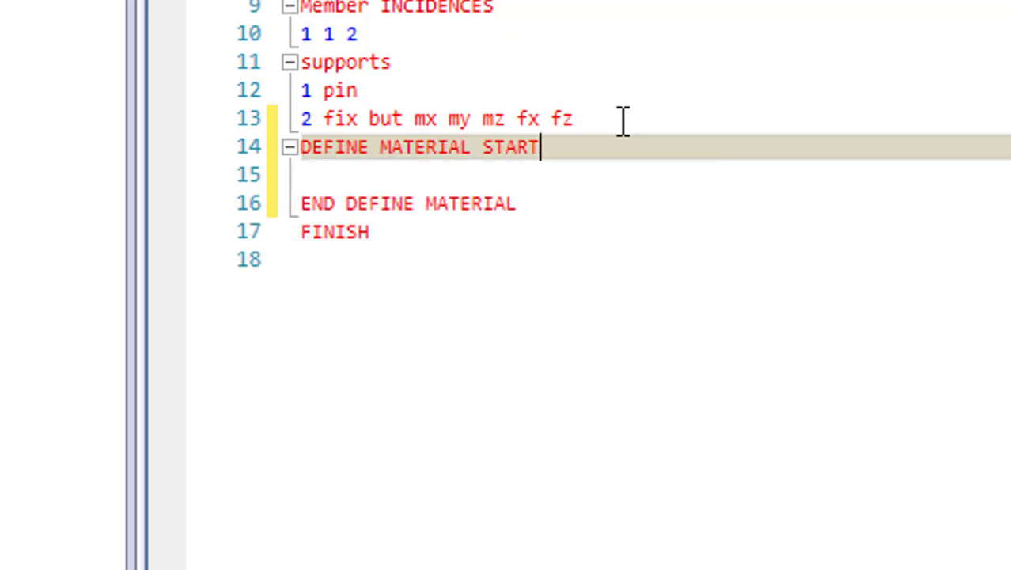
Step: Define an ISOTROPIC material named concrete and begin its E line
key("Return")
type("is")
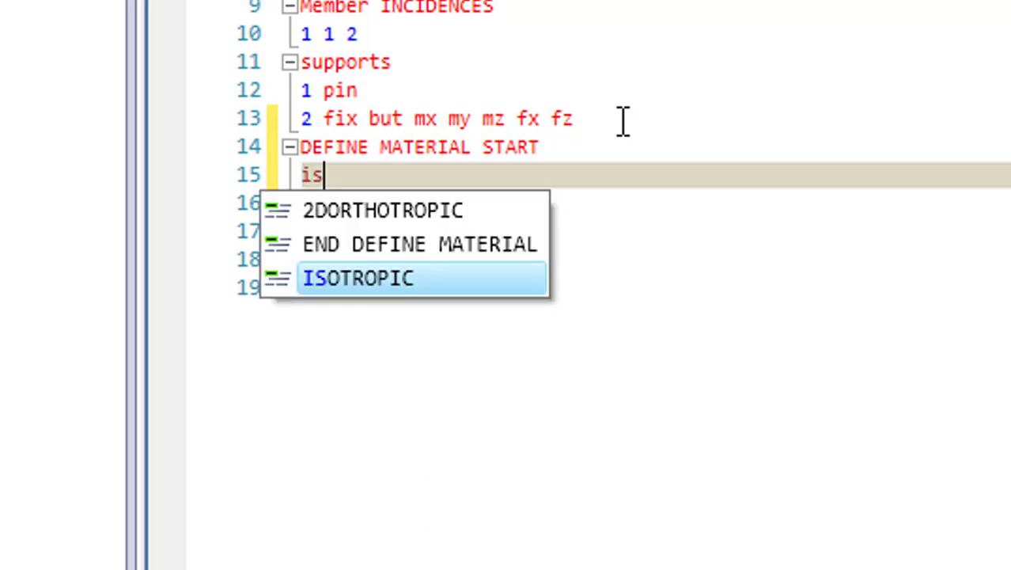
type("o")
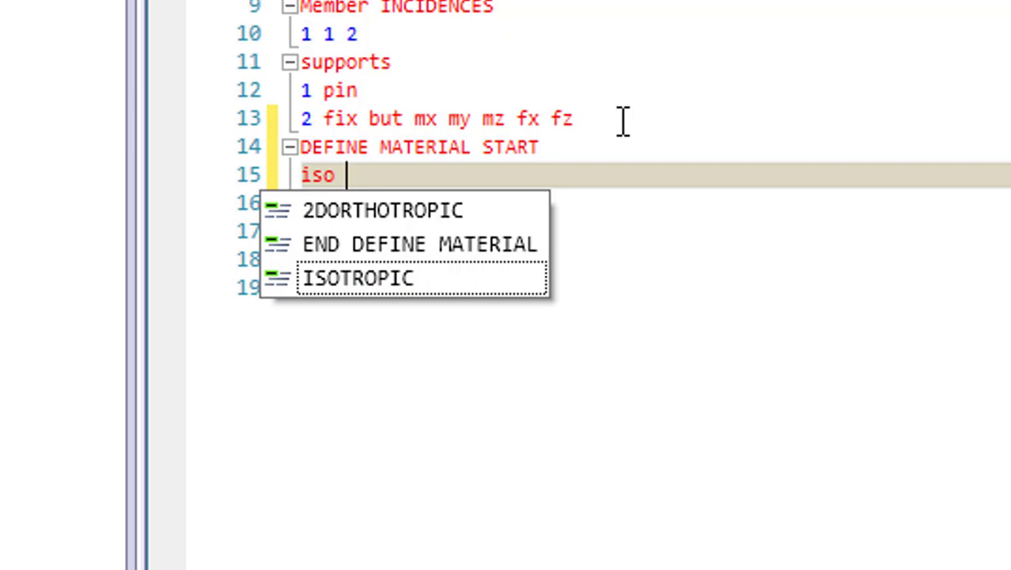
key("Down")
key("Return")
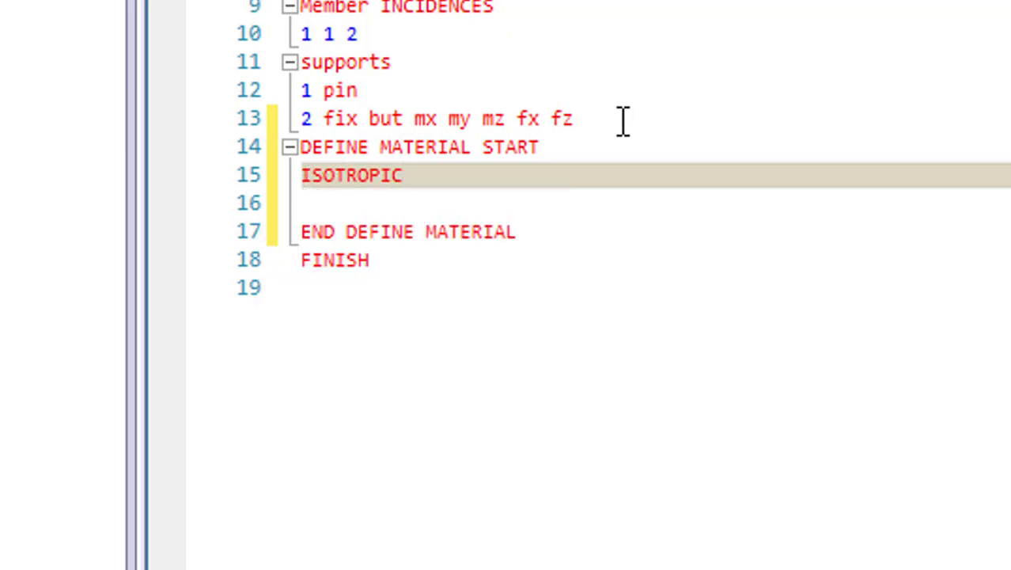
type("cinc")
key("BackSpace")
key("BackSpace")
key("BackSpace")
type("on")
type("crete")
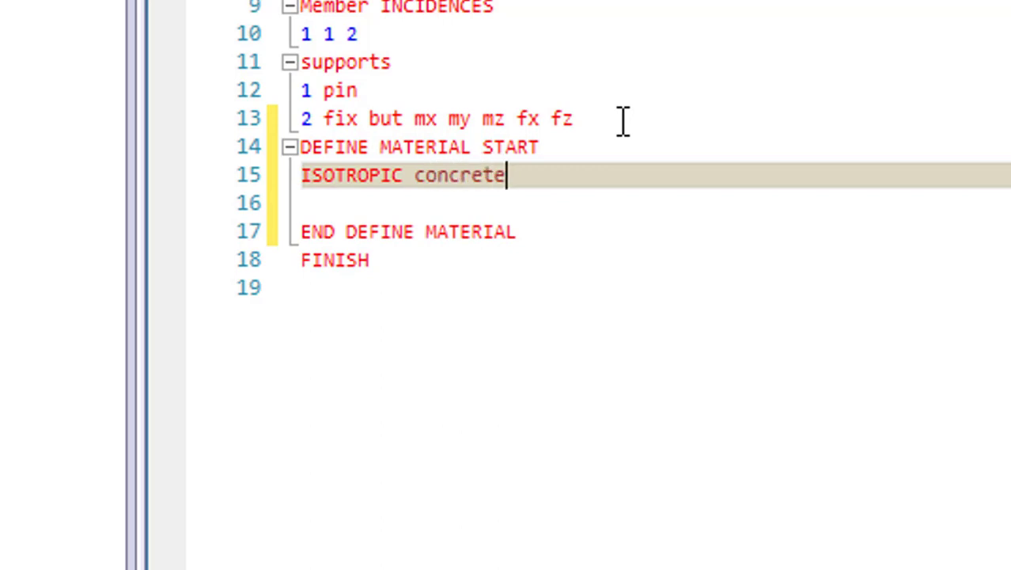
key("Return")
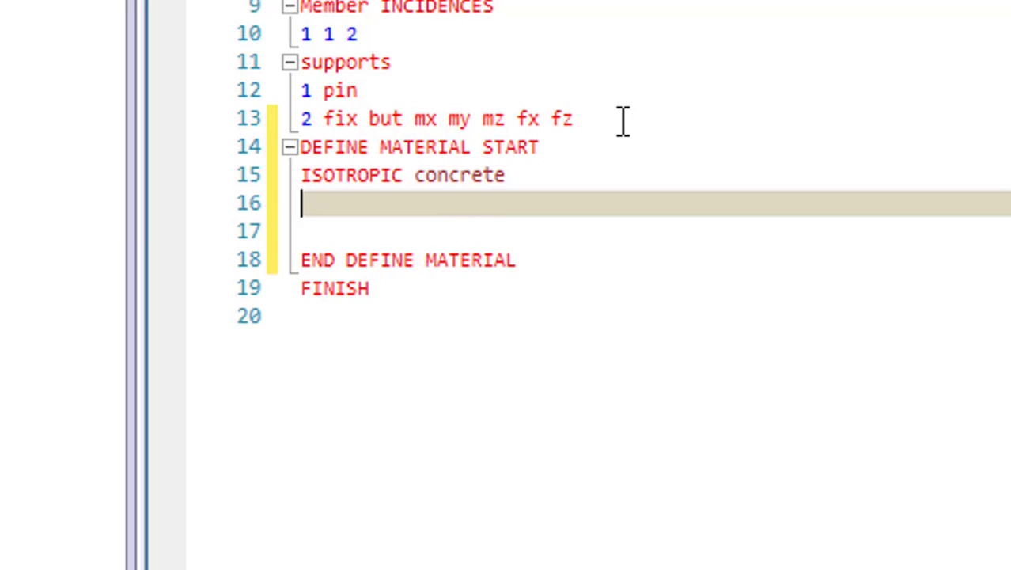
type("E")
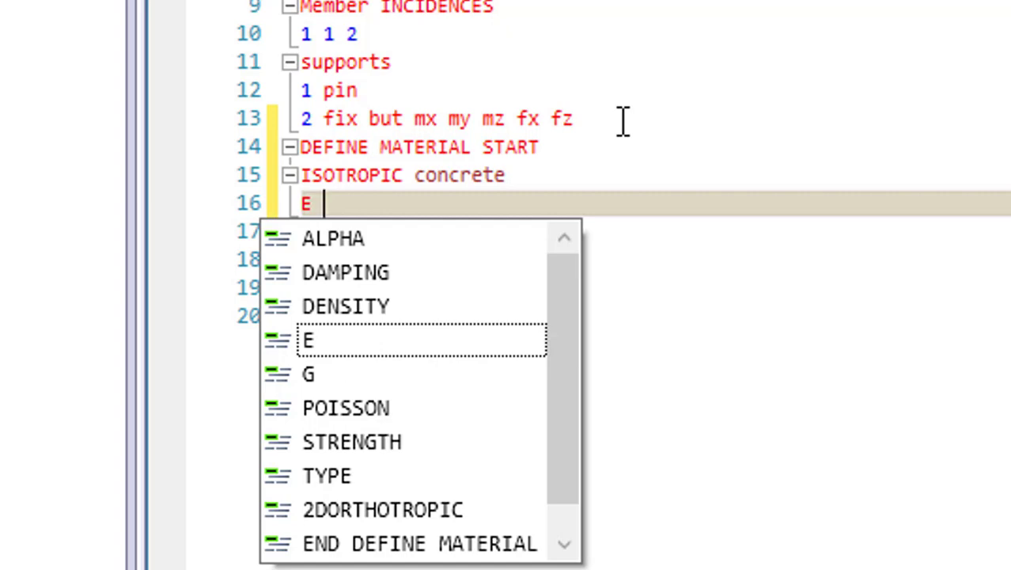
Step: Give the concrete material E 2.1e+007, poisson 0.17 and density 25
type("2.")
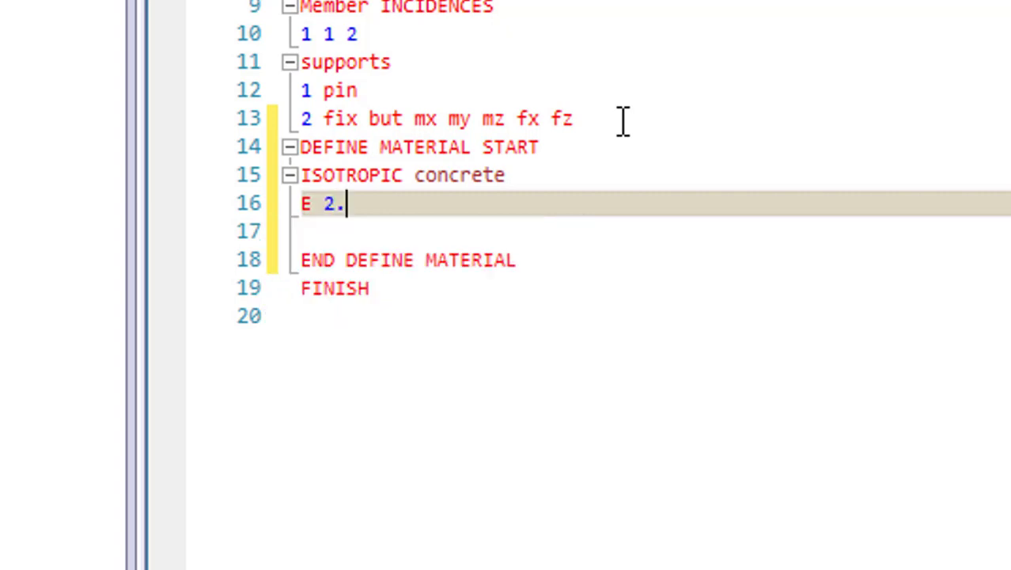
type("1e")
type("00")
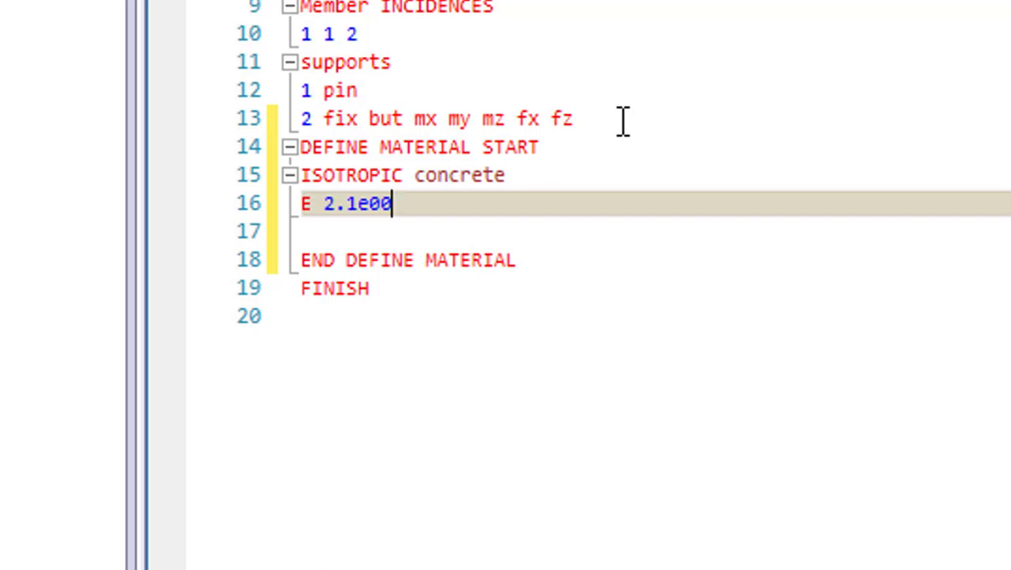
key("BackSpace")
key("BackSpace")
type("+")
type("007")
key("Return")
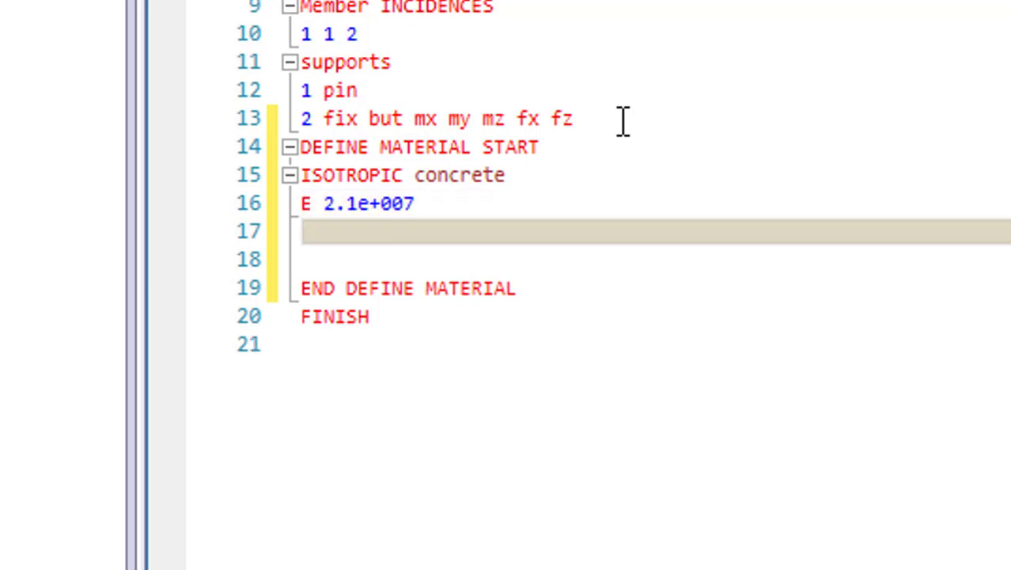
type("poi")
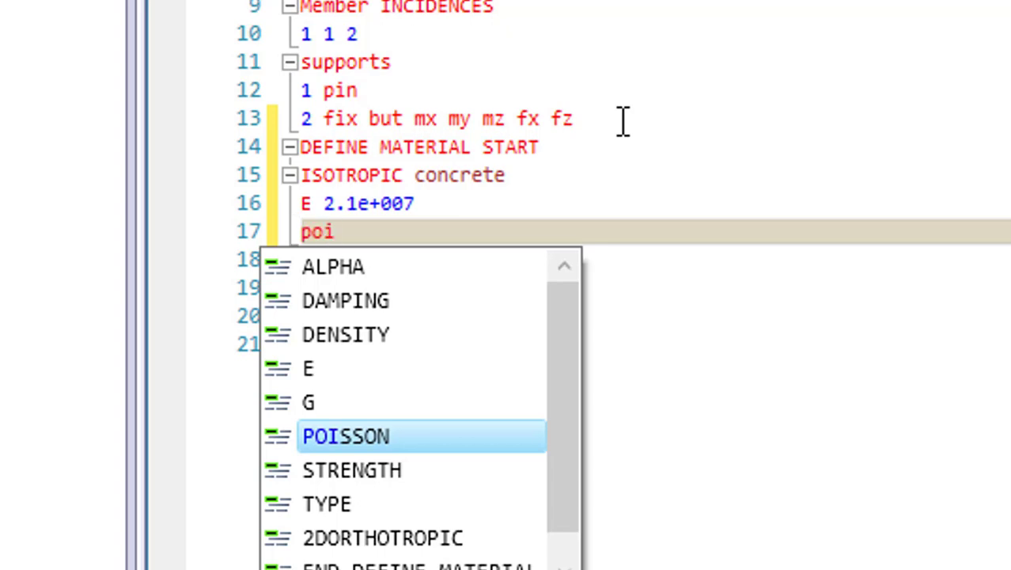
type("sson")
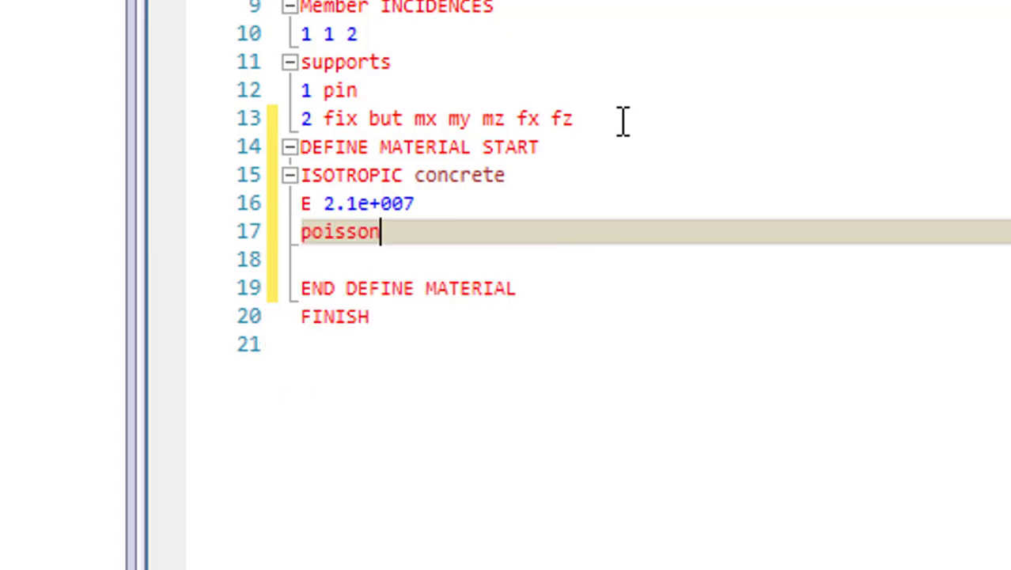
type(" 0.1")
type("7")
key("Return")
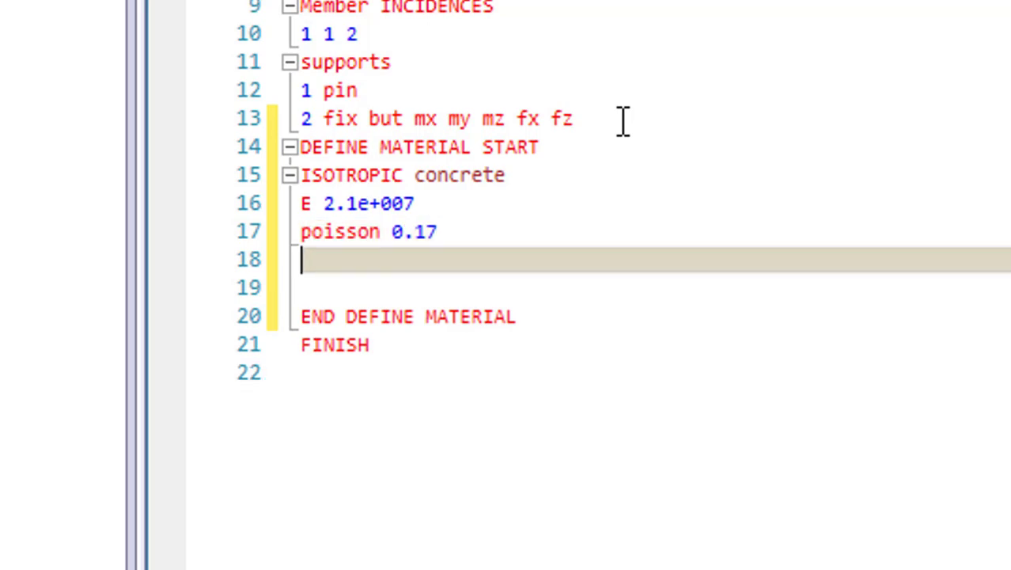
type("density ")
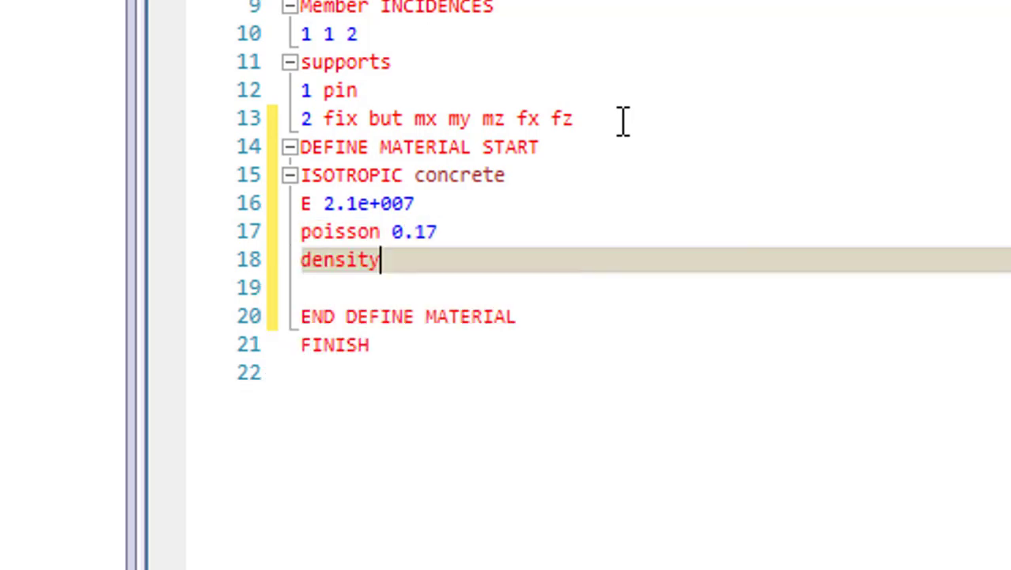
type("25")
key("Return")
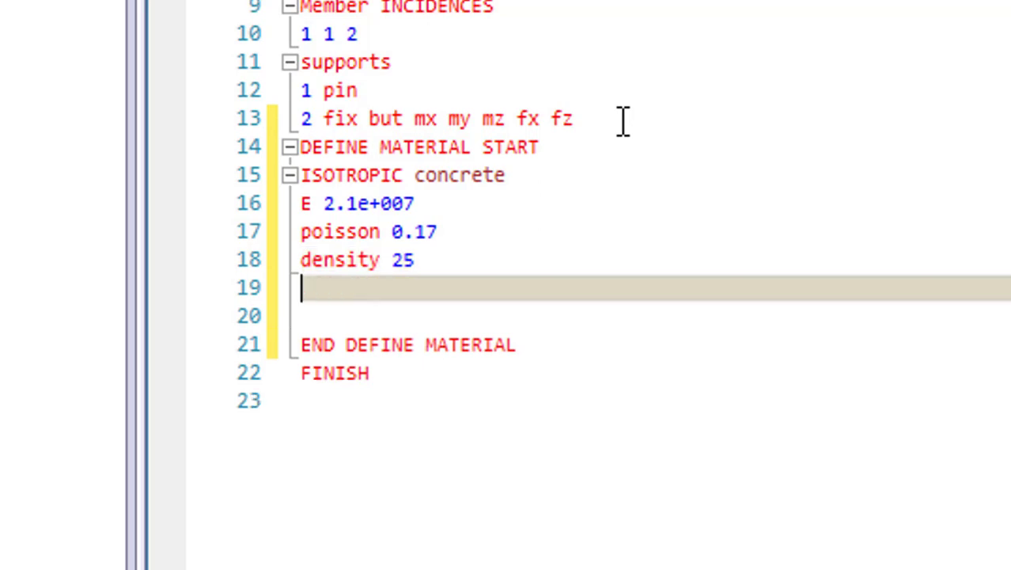
Step: Add the thermal coefficient line 'alpha 1e-005' to the concrete material
type("a")
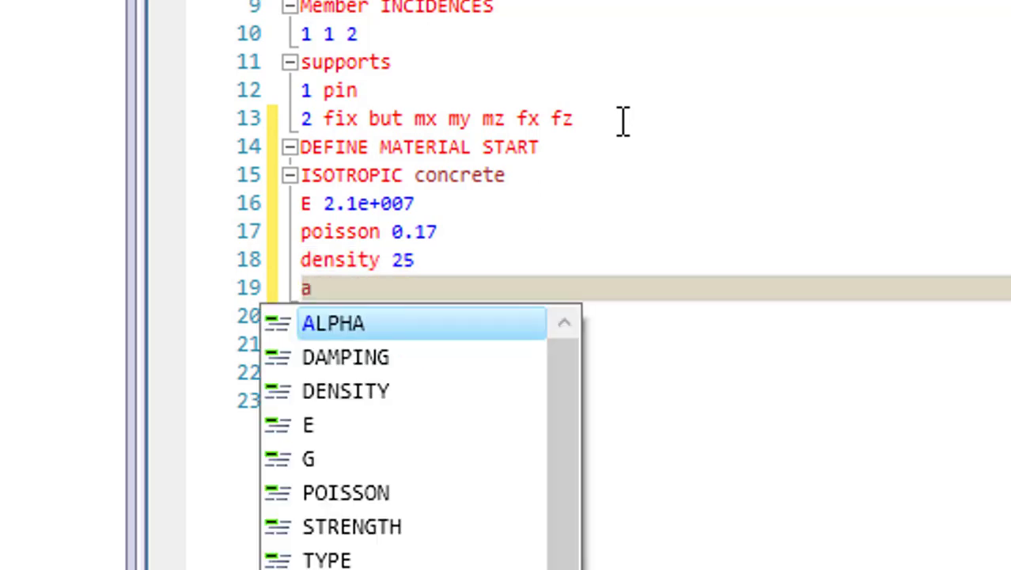
type("lph")
type("a")
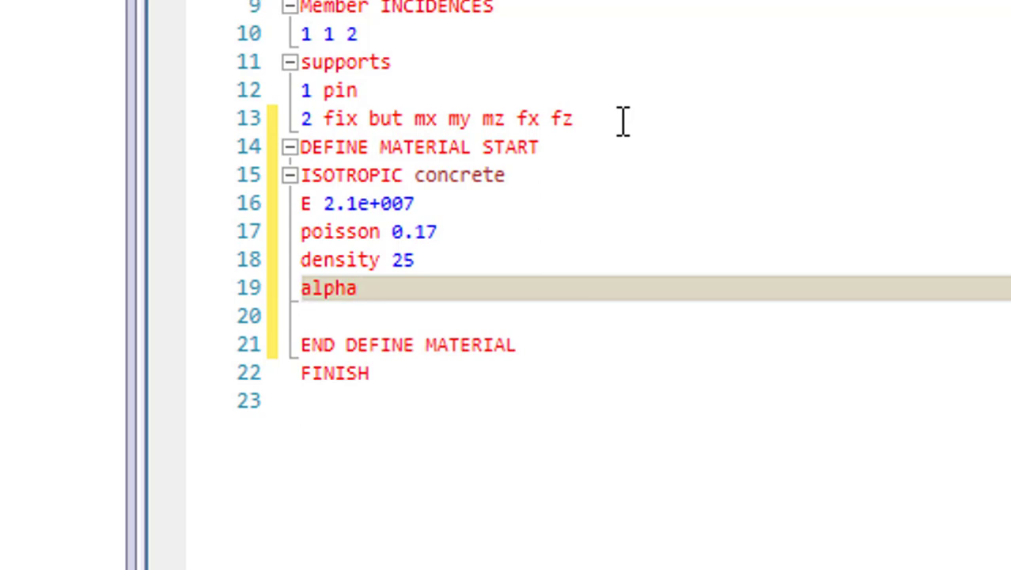
type(" 1")
type("e")
type("005")
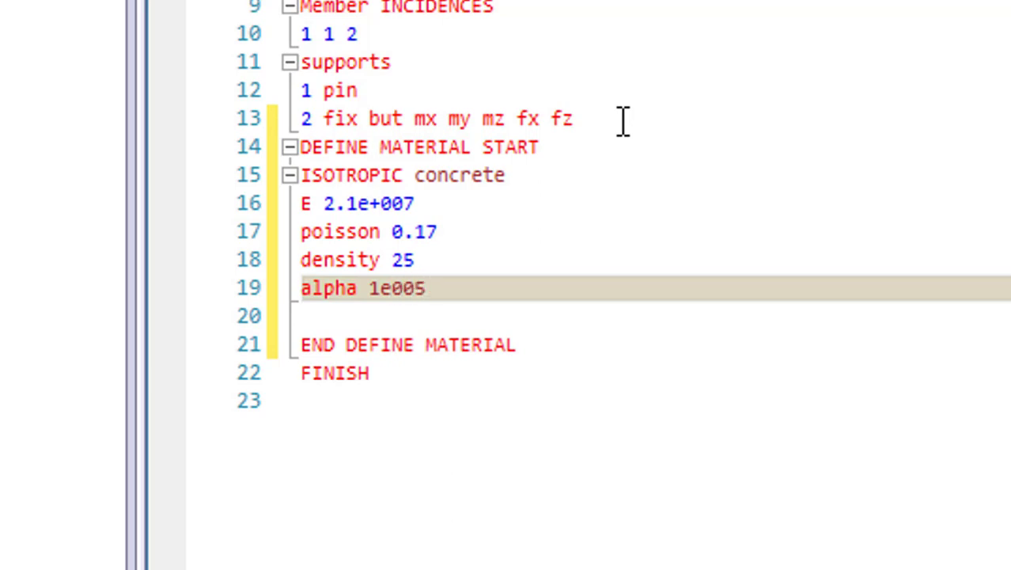
key("Left")
key("Left")
key("Left")
type("-")
key("Down")
key("Down")
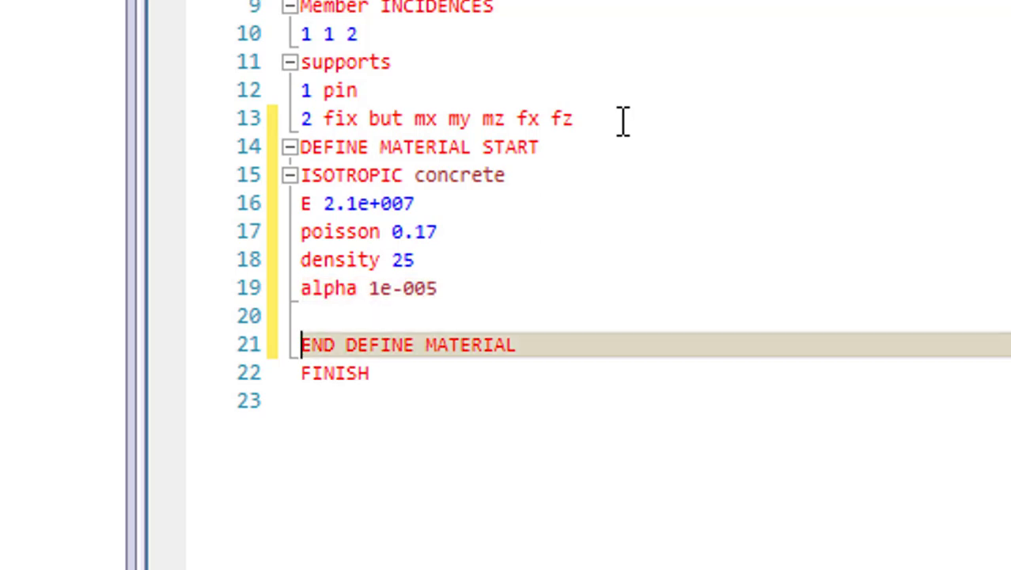
left_click(467, 277)
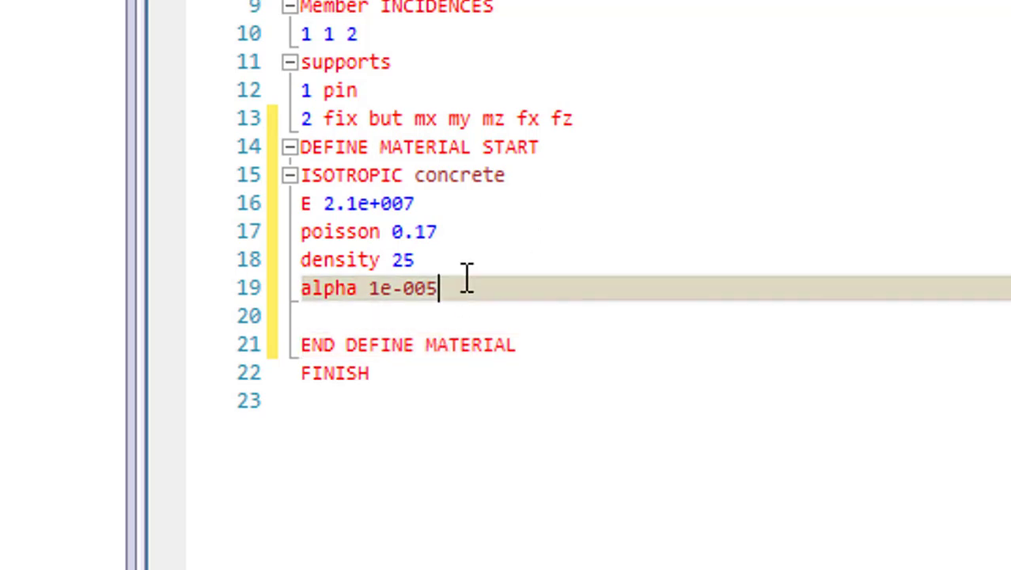
key("Return")
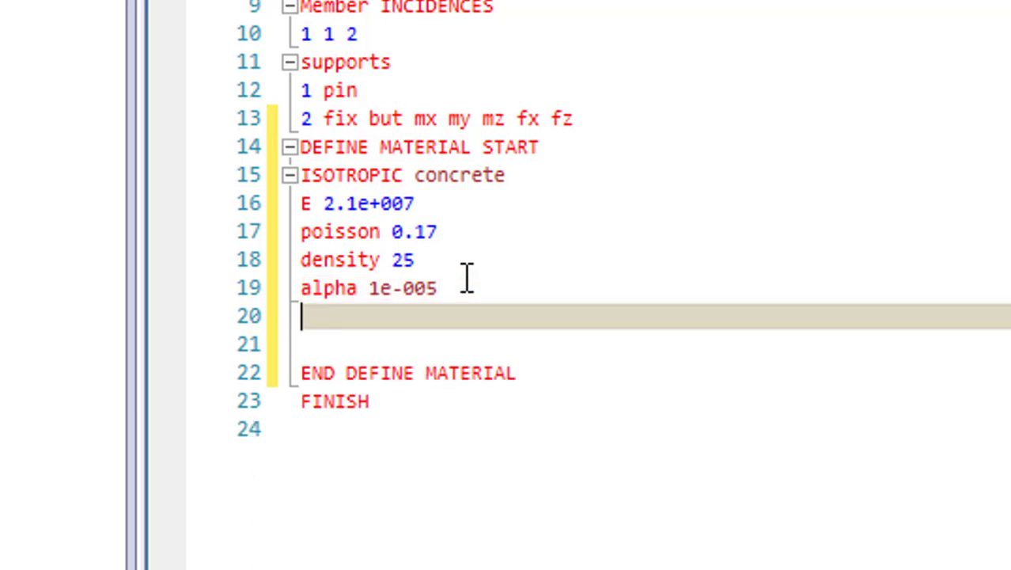
Step: Add 'damp 0.05', 'type concrete' and 'strength fcu 25000' lines to the material
type("damp")
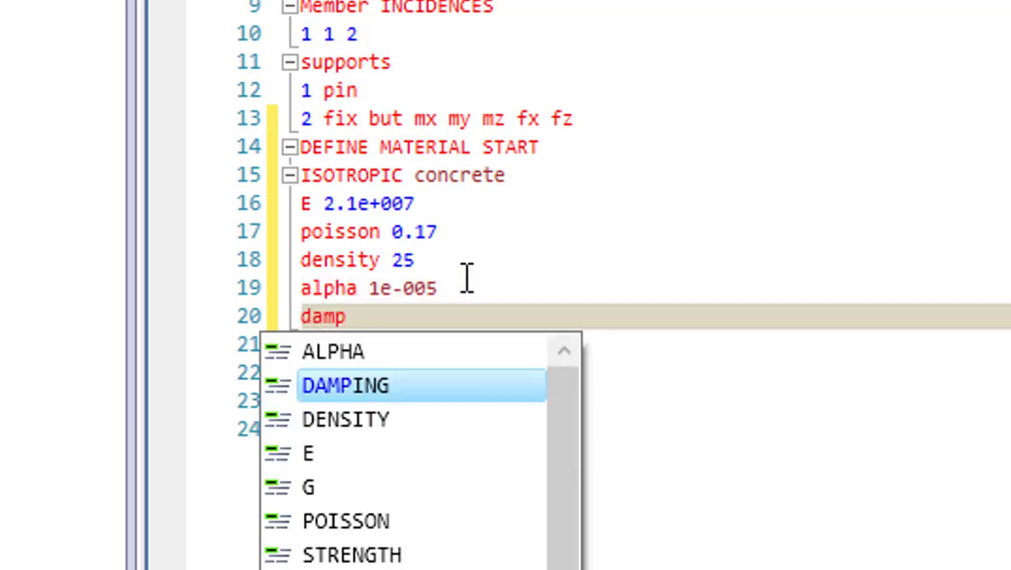
type(" 0")
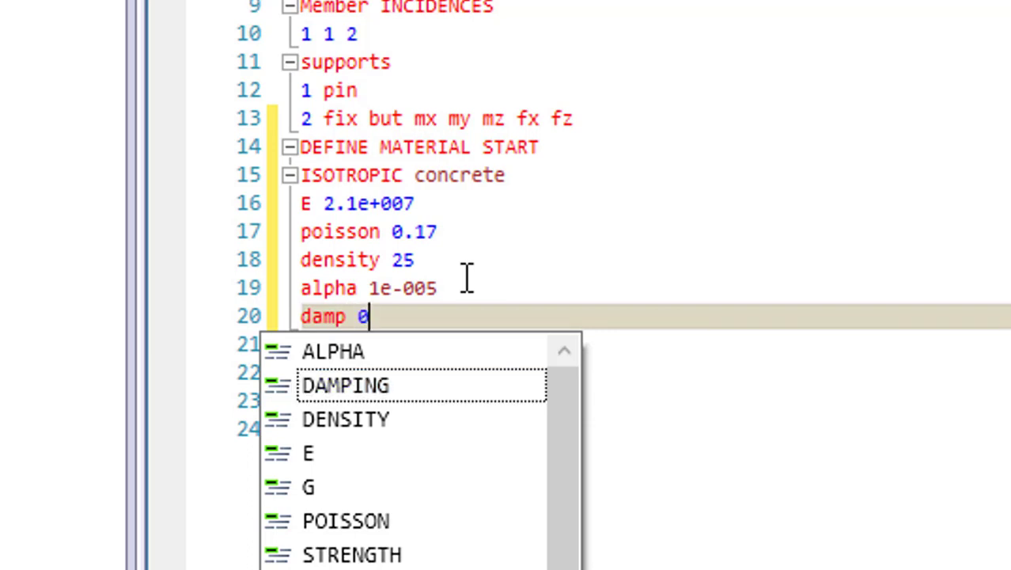
type(".05")
key("Return")
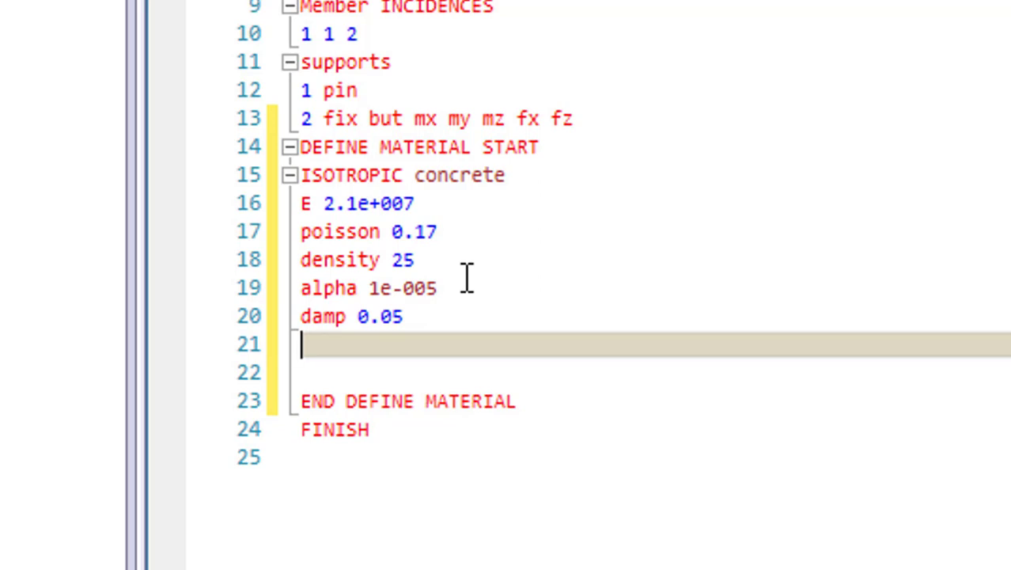
type("typ")
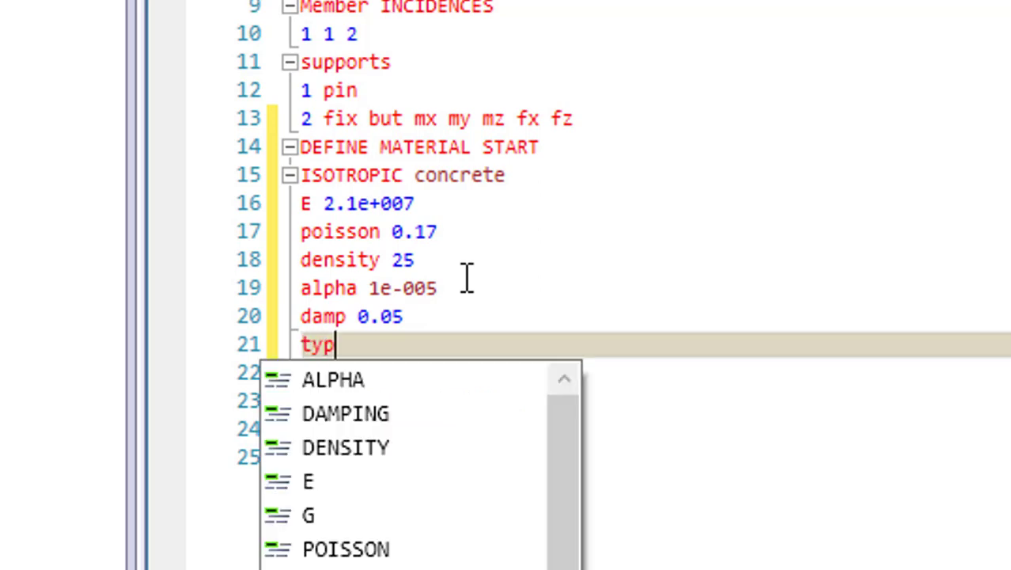
type("e co")
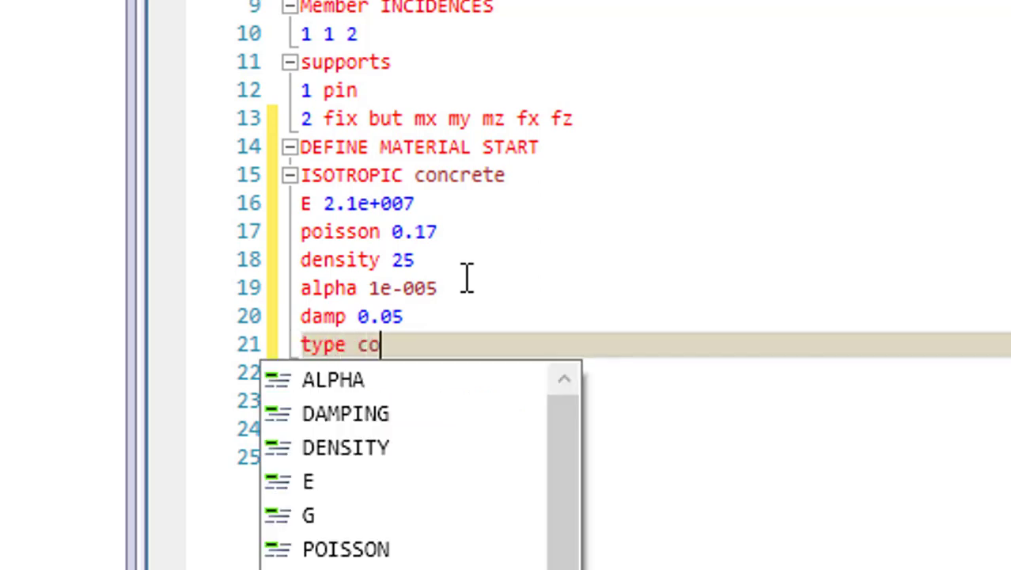
type("ncrete")
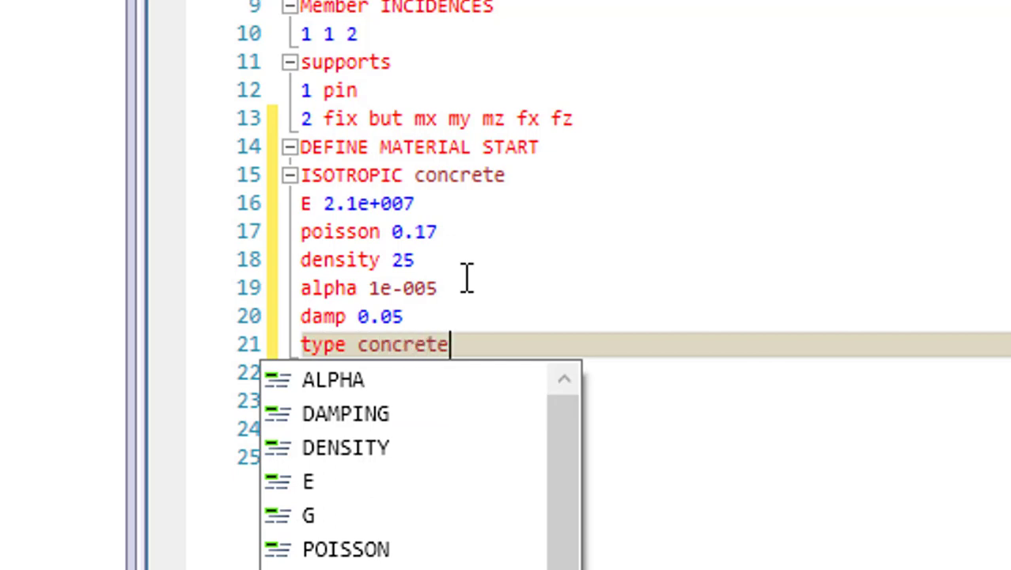
key("Return")
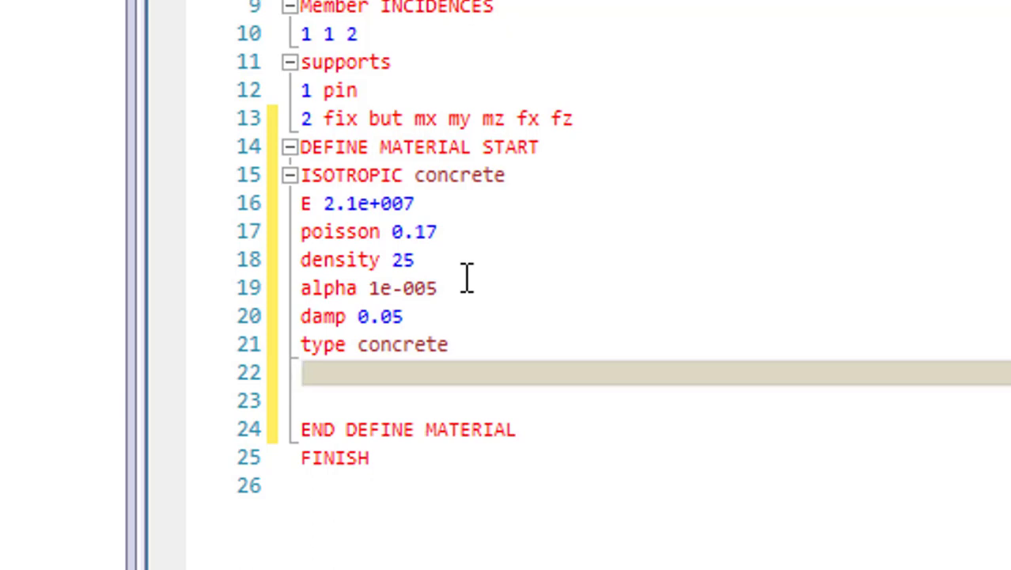
type("str")
key("Tab")
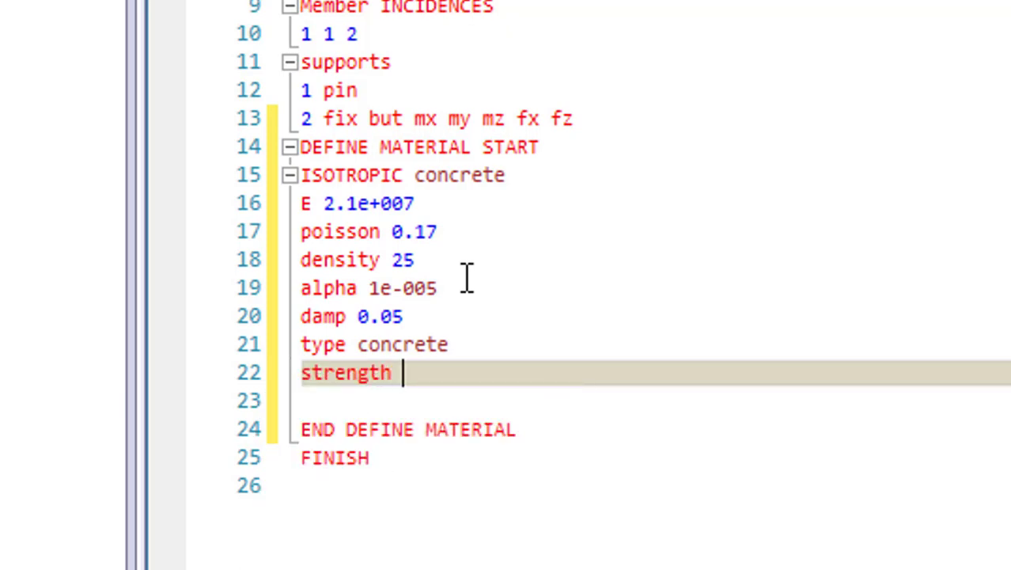
type("fcu")
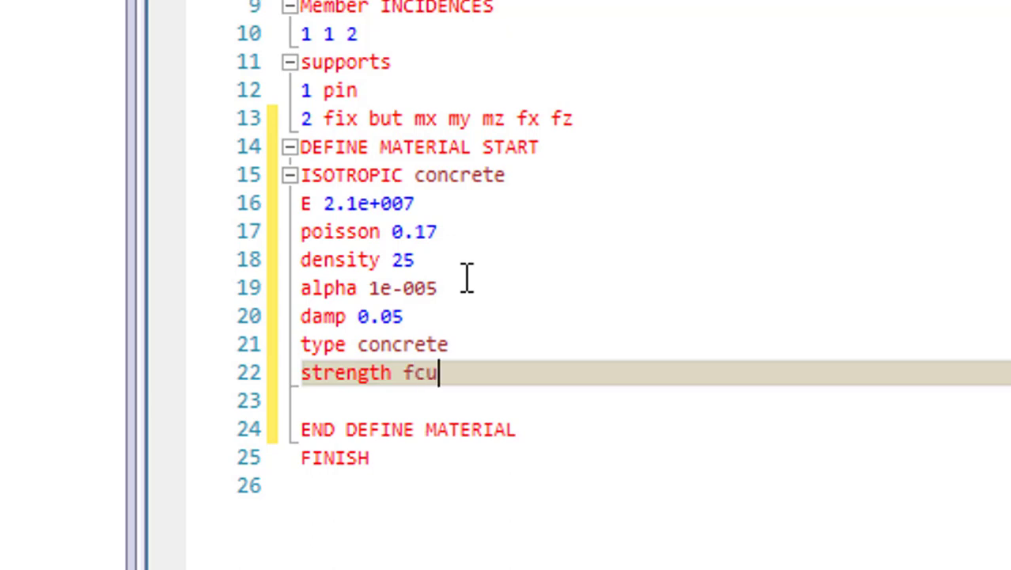
type(" 2")
type("5000")
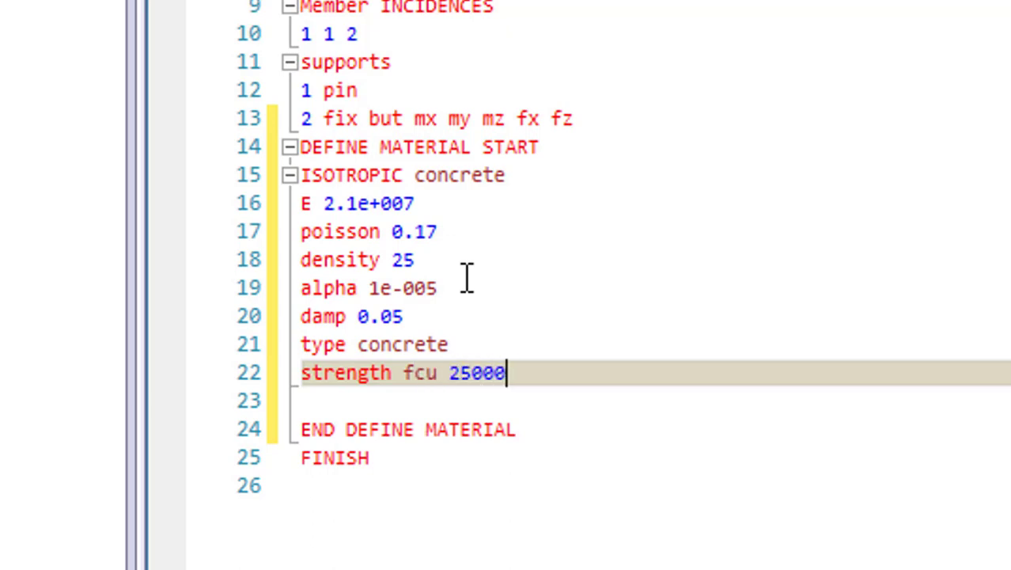
key("Return")
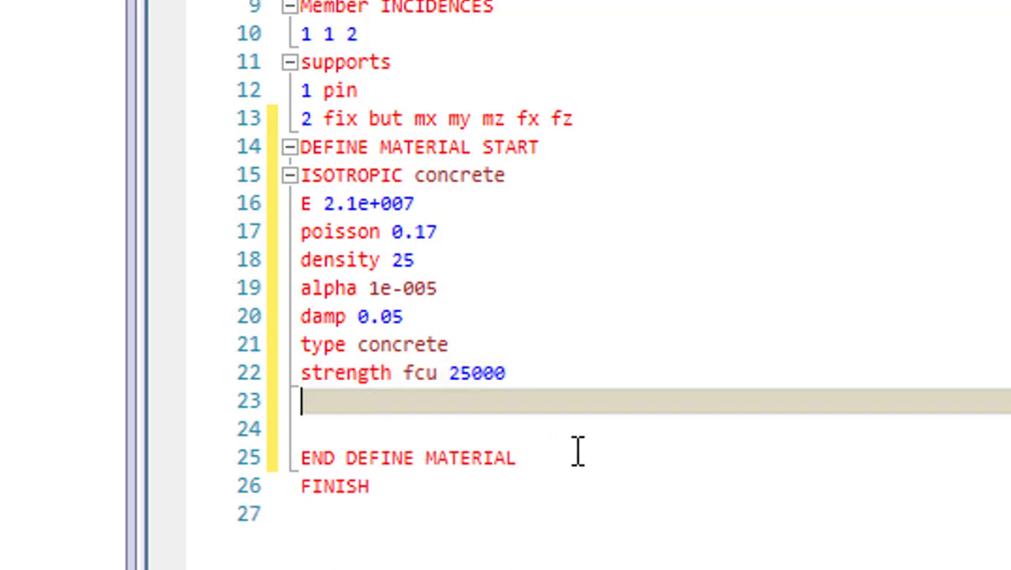
Step: Remove the blank lines before END DEFINE MATERIAL, save day2.std, and bring up the Paint sketch
key("Delete")
key("Delete")
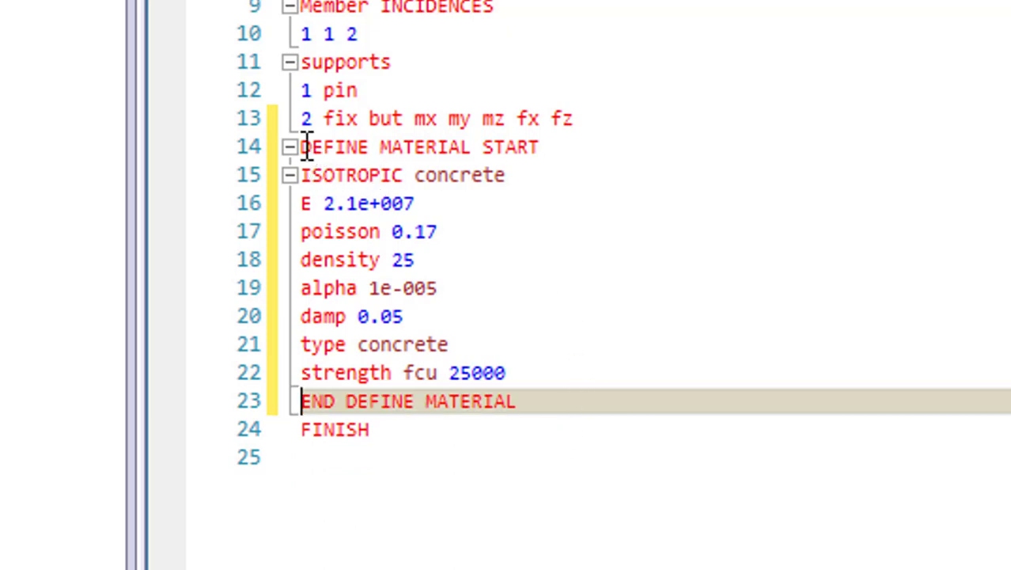
left_click_drag(307, 147, 486, 381)
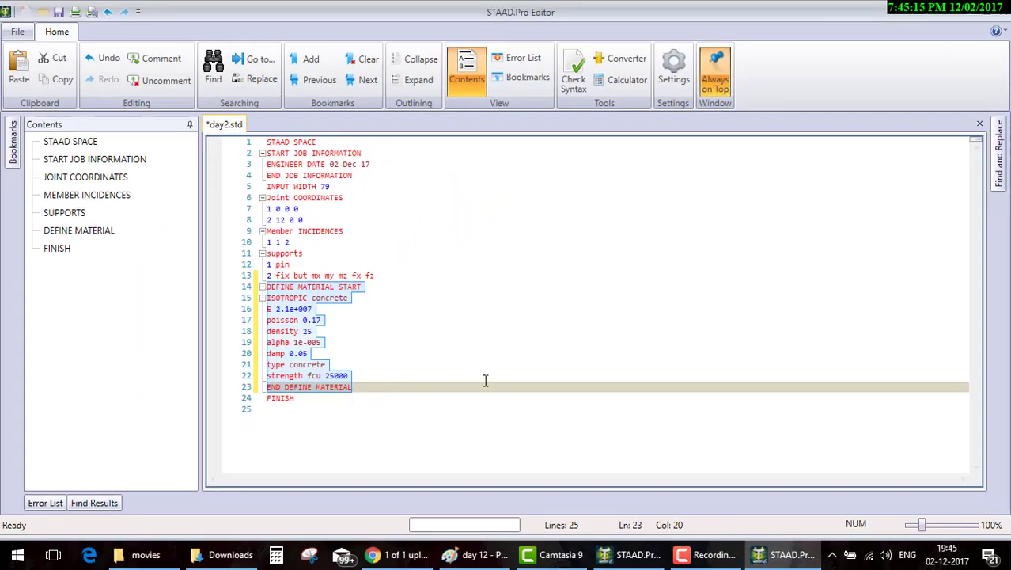
left_click(467, 343)
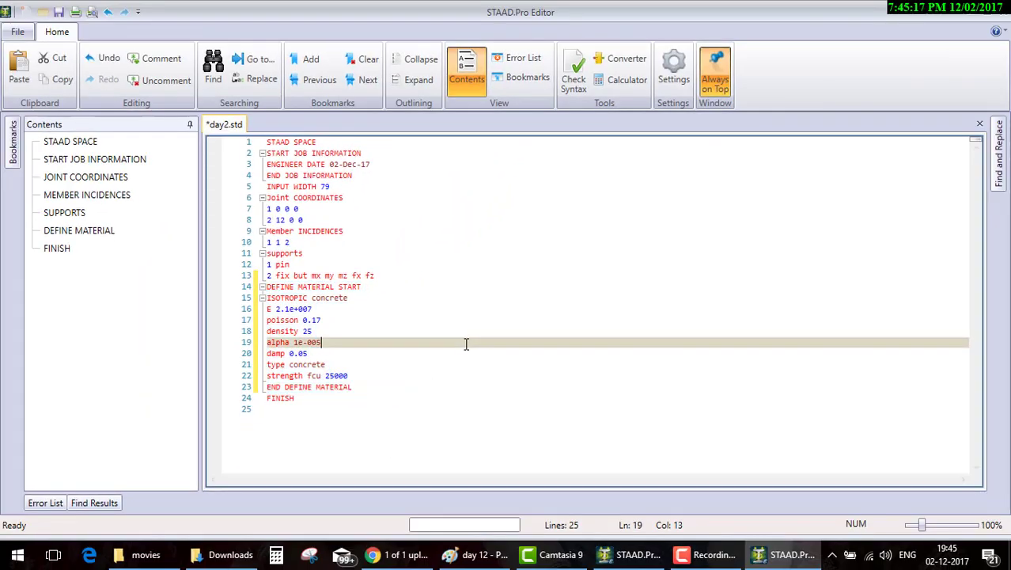
key("ctrl+s")
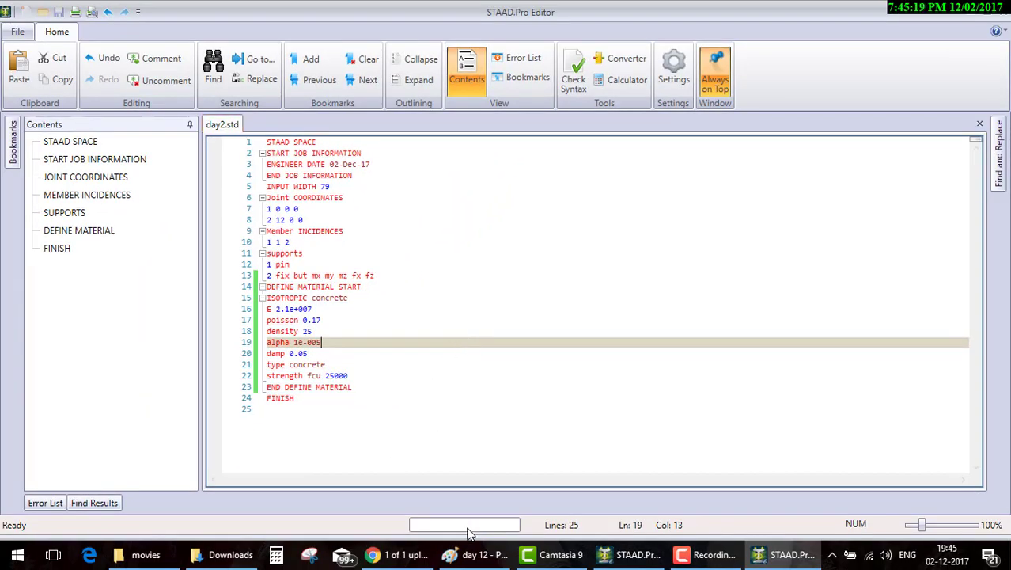
left_click(475, 554)
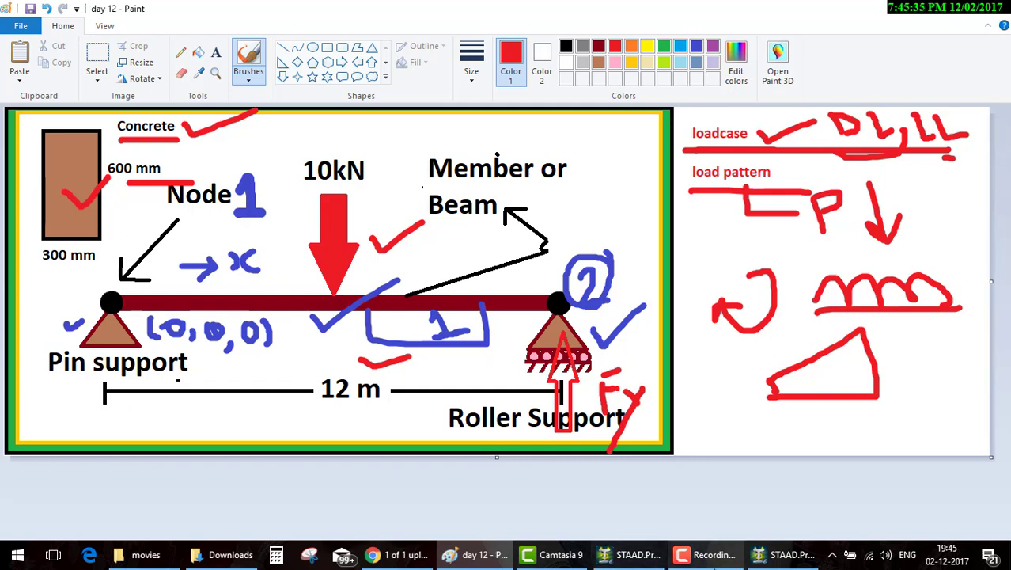
Step: Go from the Paint beam sketch back to day2.std in the STAAD.Pro Editor
left_click(784, 554)
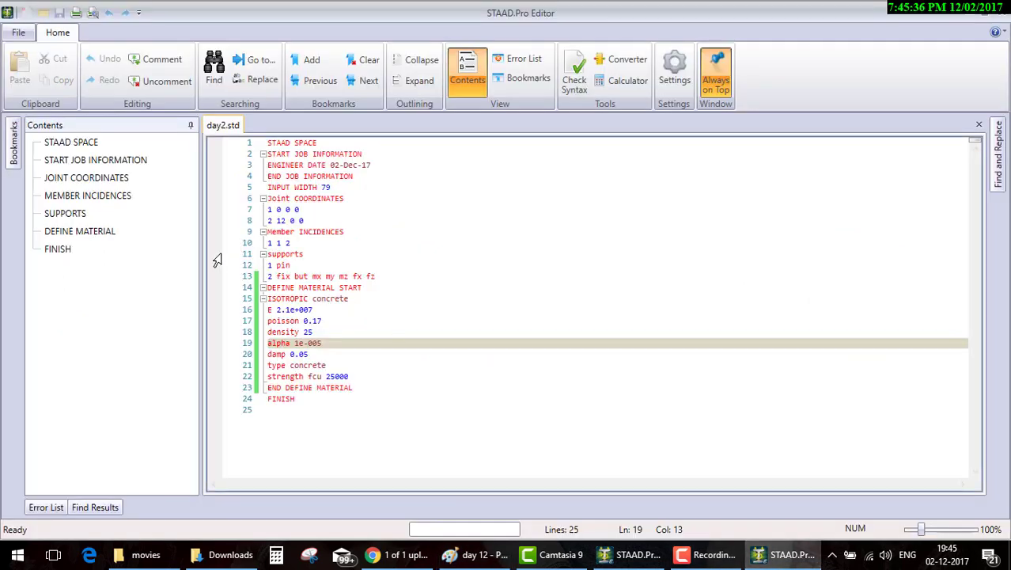
Step: Add MEMBER PROPERTY with '1 pris yd 0.6 zd 0.3' after END DEFINE MATERIAL
left_click(376, 389)
key("Return")
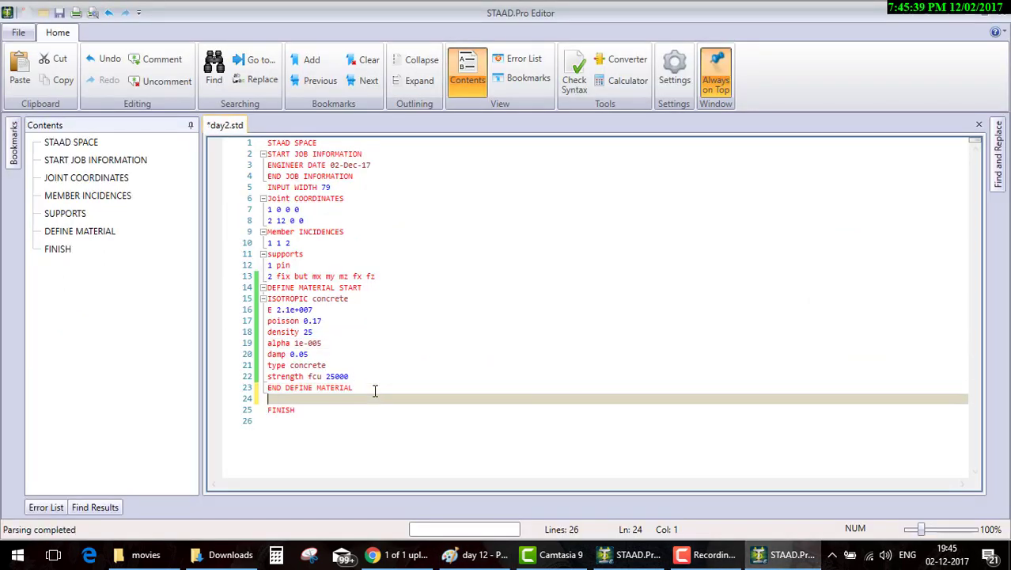
type("member ")
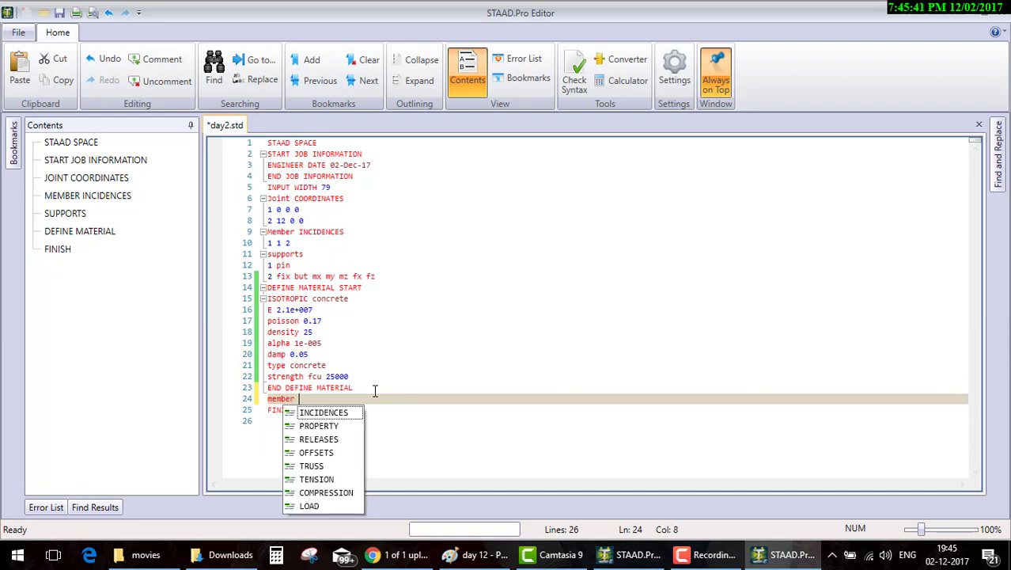
type("prope")
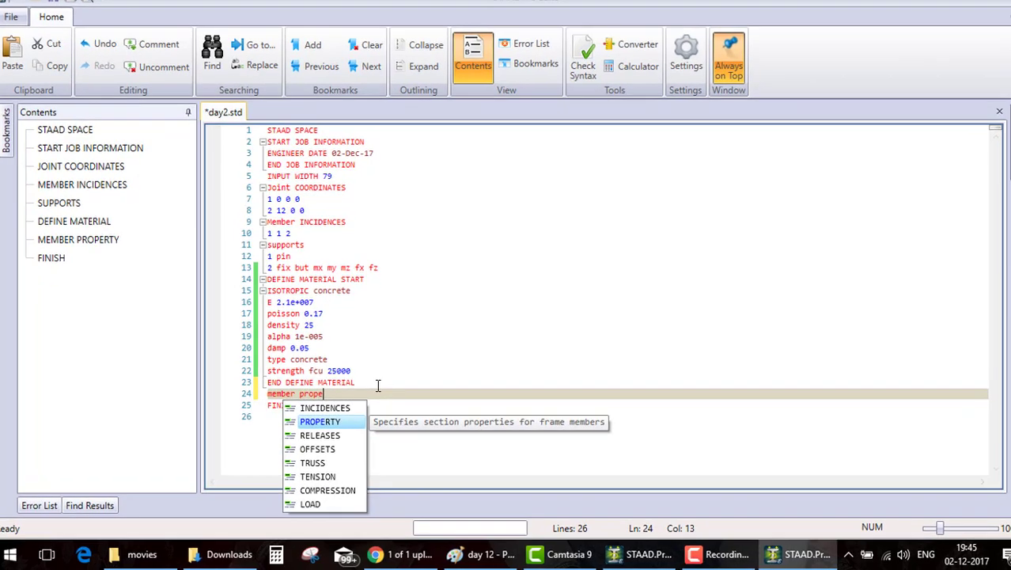
type("rty")
key("Return")
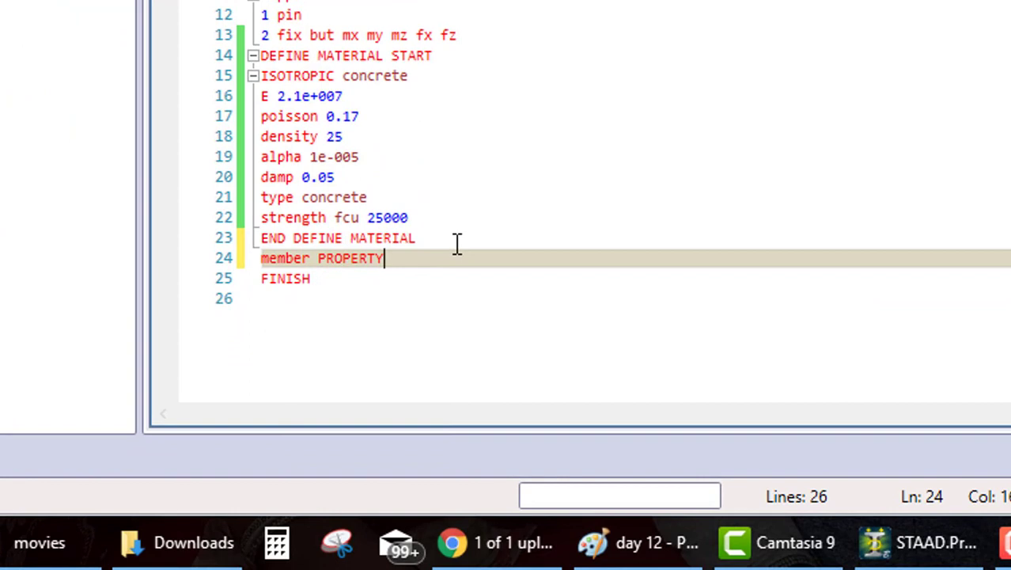
key("Return")
type("1 ")
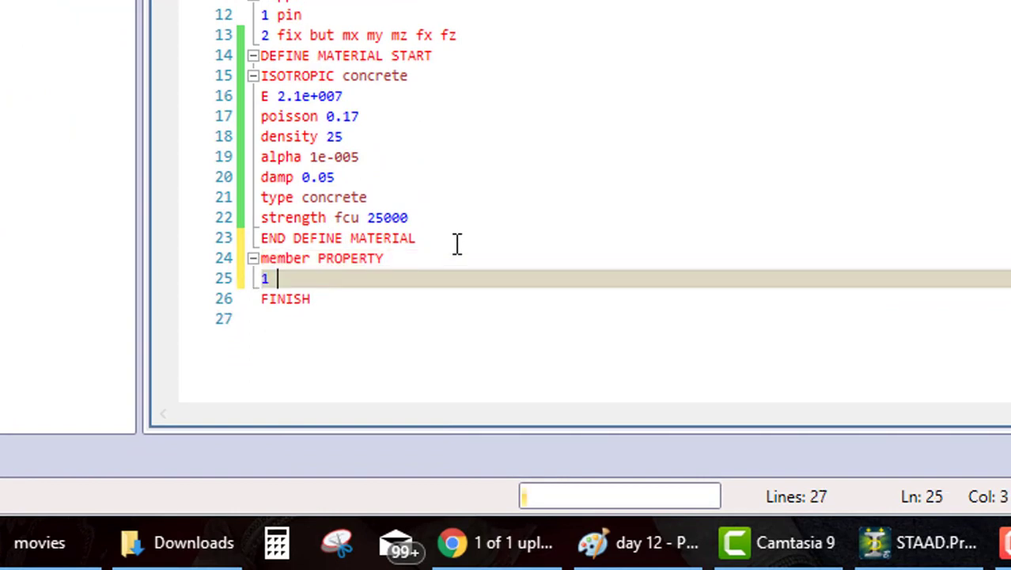
type("pris ")
type("y")
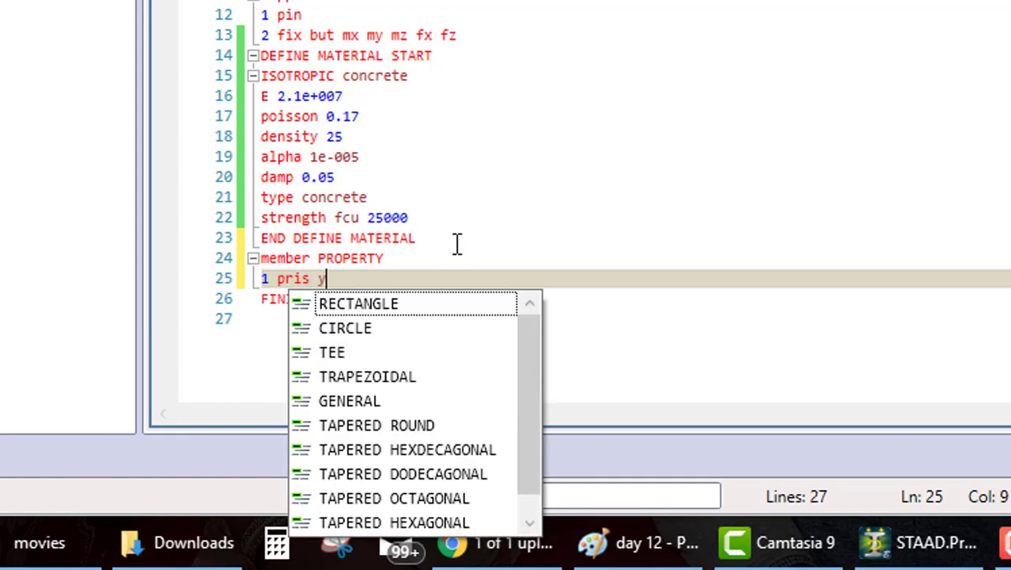
type("d 0")
type(".6")
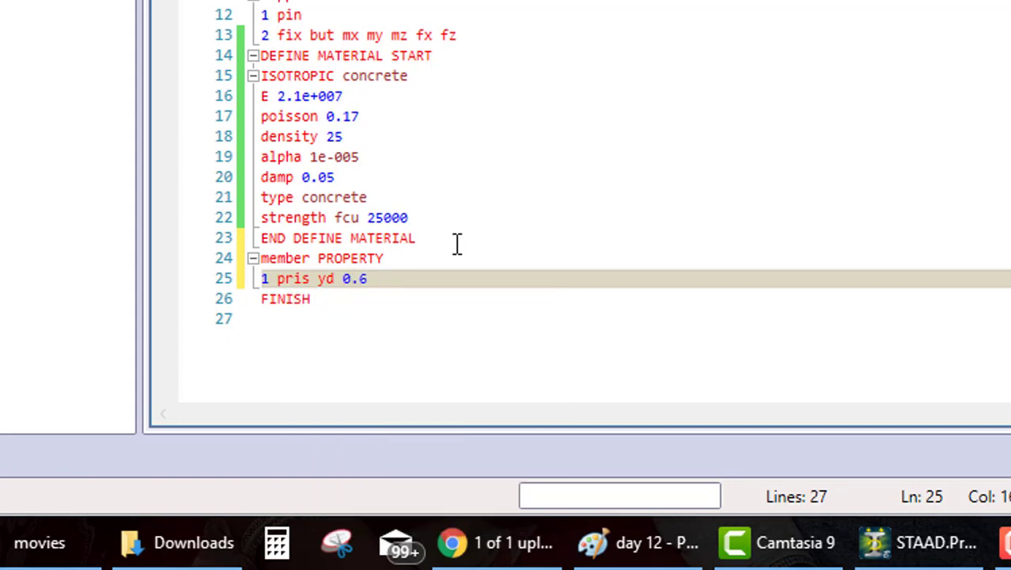
type(" zd 0")
type(".3")
key("Return")
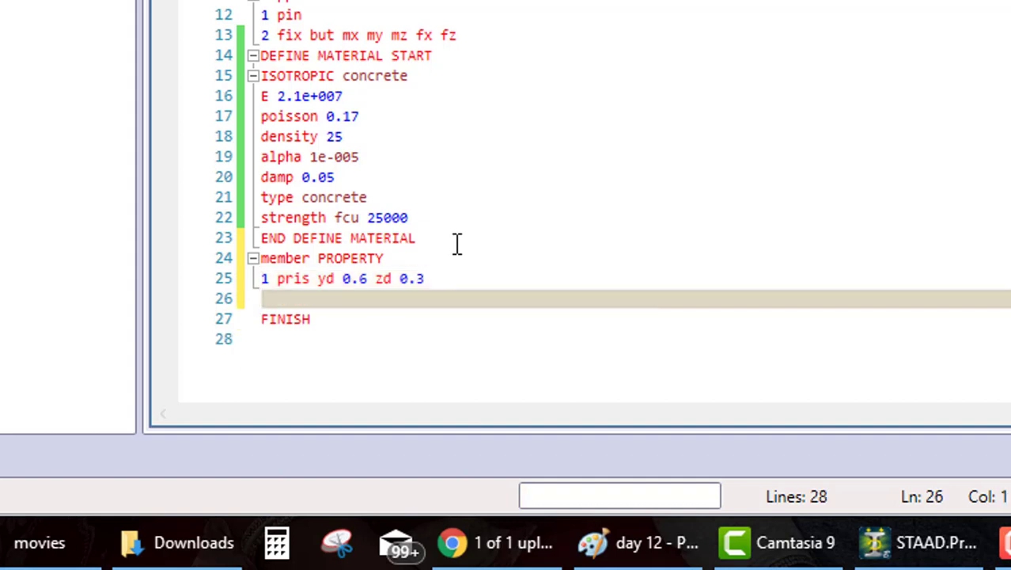
type("const")
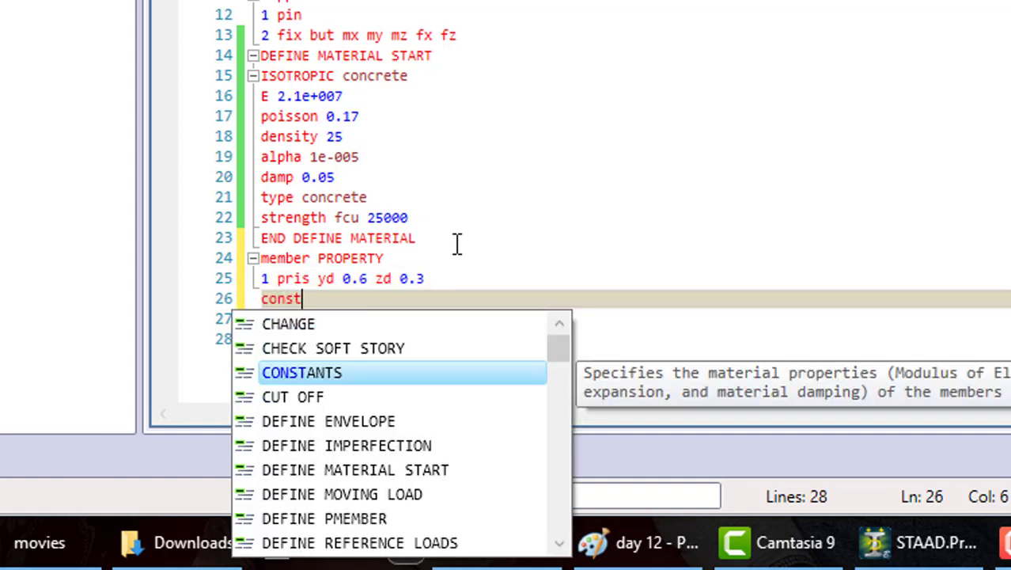
Step: Complete CONSTANTS with 'material concrete all', then select the material-to-constants lines
key("Return")
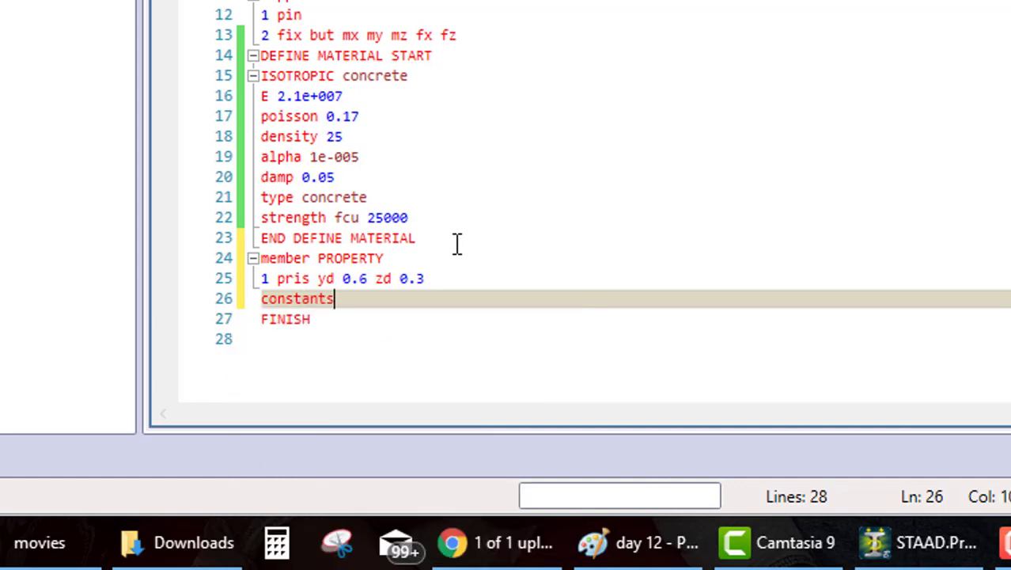
key("Return")
type("ma")
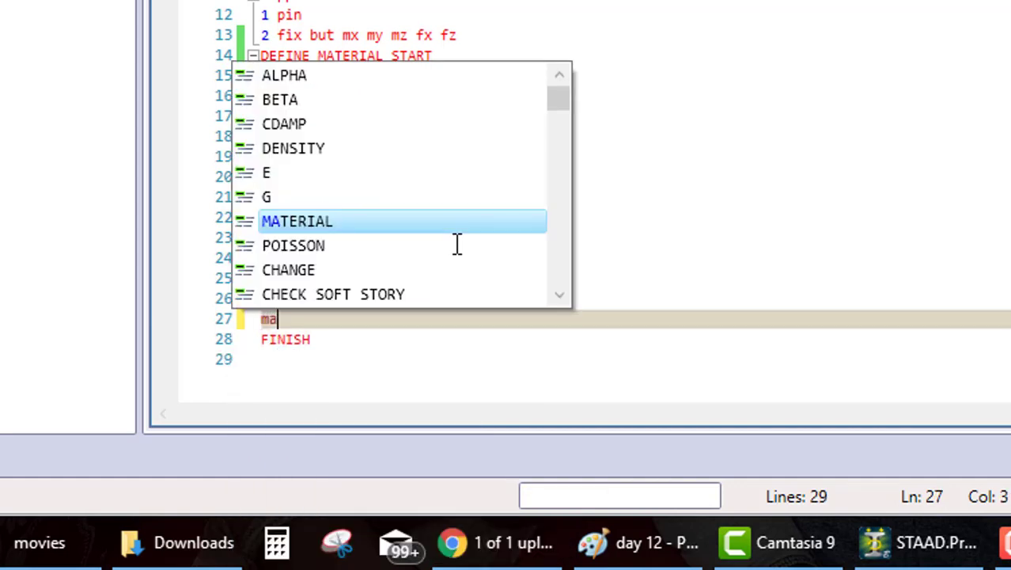
type("ter")
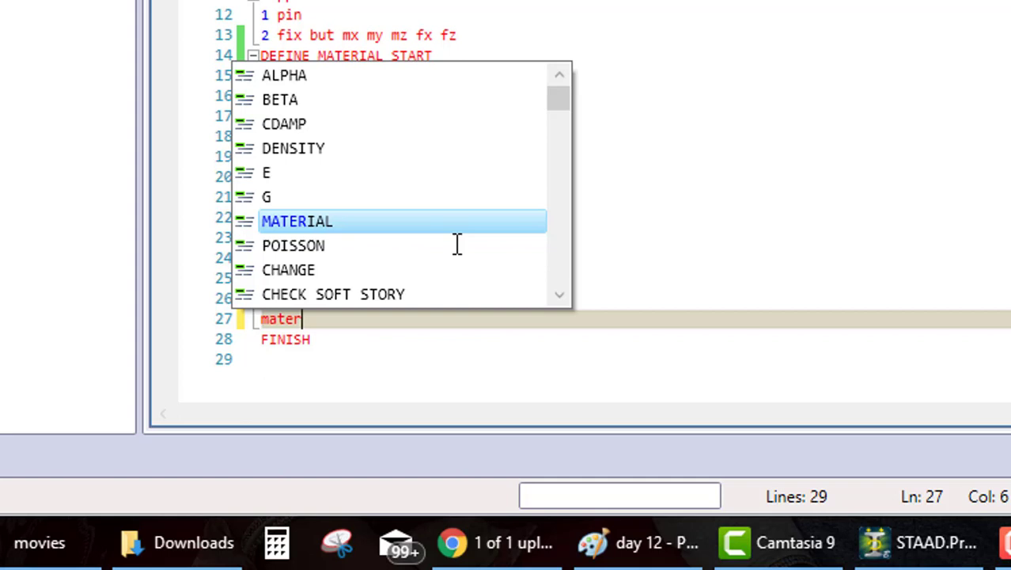
key("Return")
type("co")
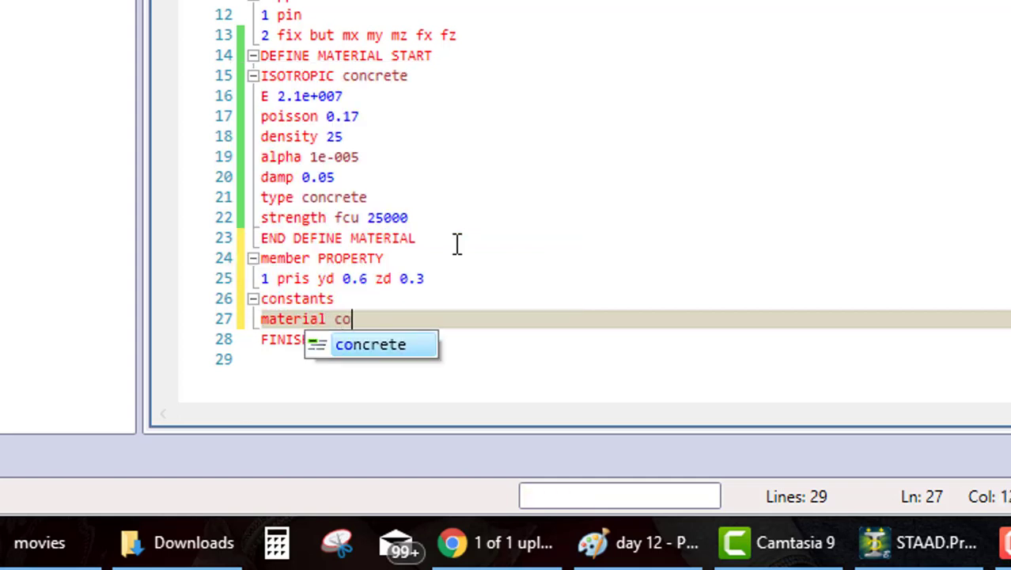
type("ncrete ")
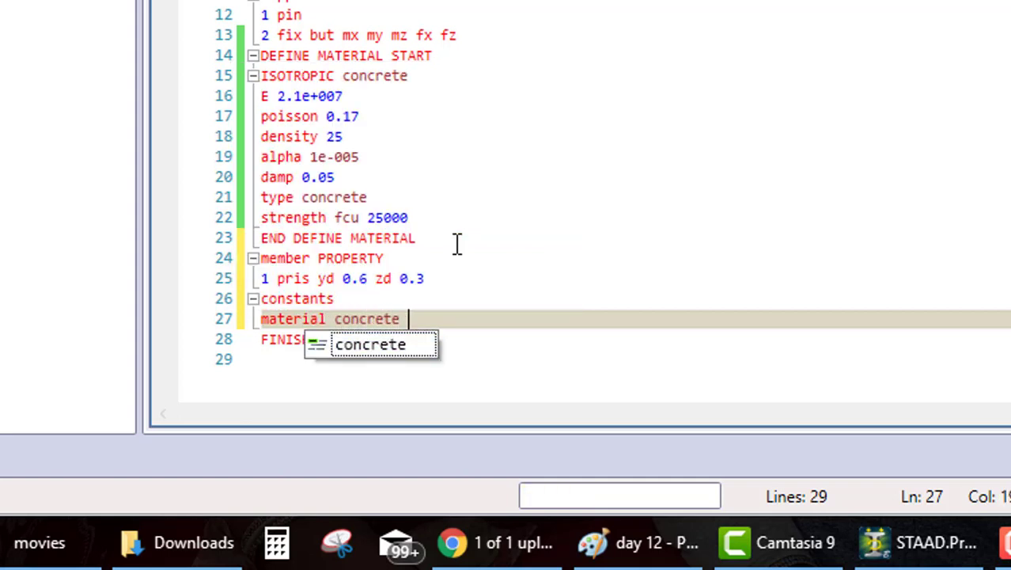
type("all")
key("Return")
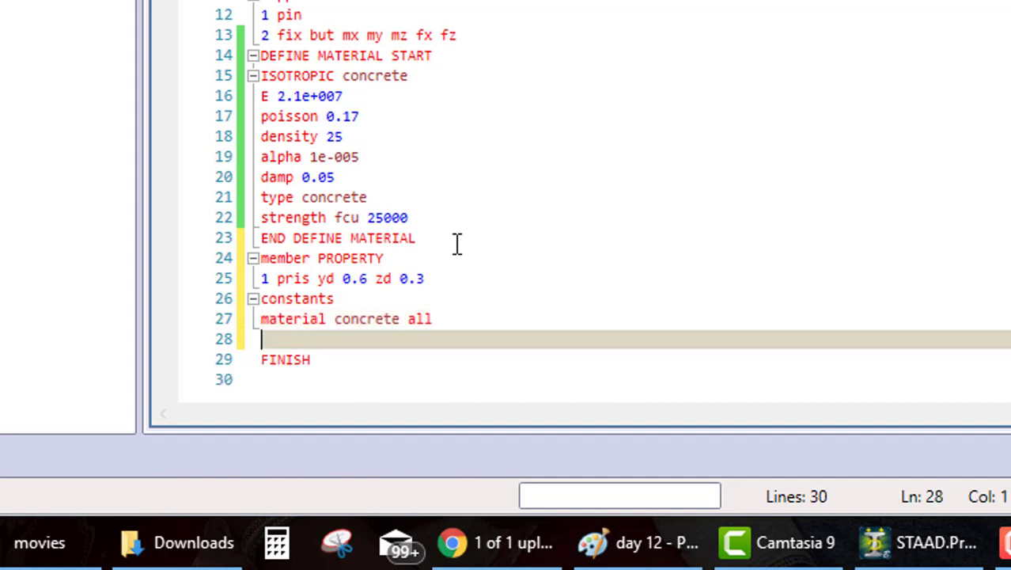
left_click(263, 56)
left_click_drag(264, 56, 438, 320)
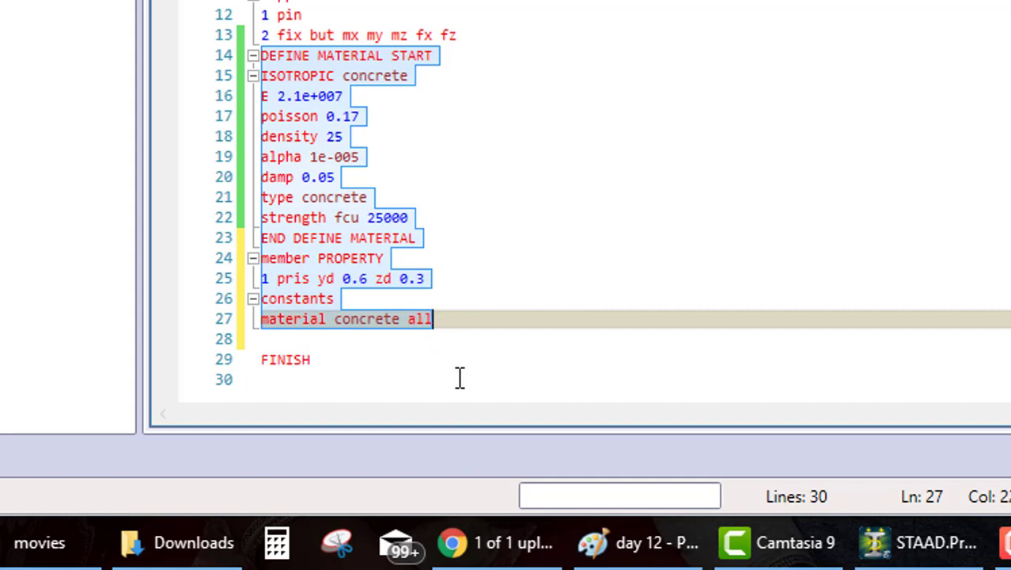
Step: Select the DEFINE MATERIAL START line and the isotropic concrete definition lines
left_click(579, 124)
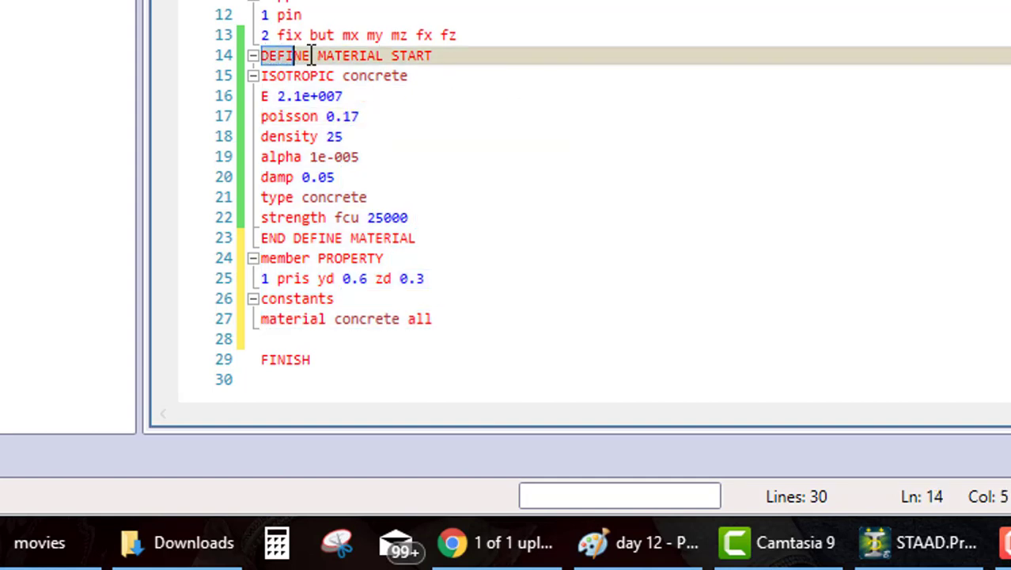
left_click_drag(291, 55, 475, 61)
left_click(475, 61)
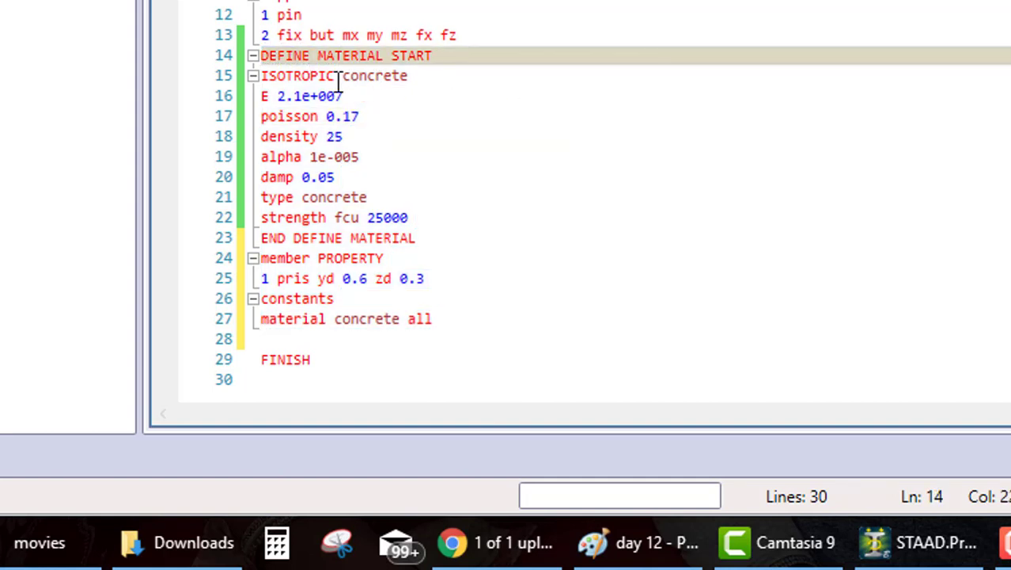
left_click(271, 97)
mouse_move(271, 98)
left_mouse_down()
mouse_move(318, 216)
mouse_move(336, 235)
mouse_move(395, 246)
left_mouse_up()
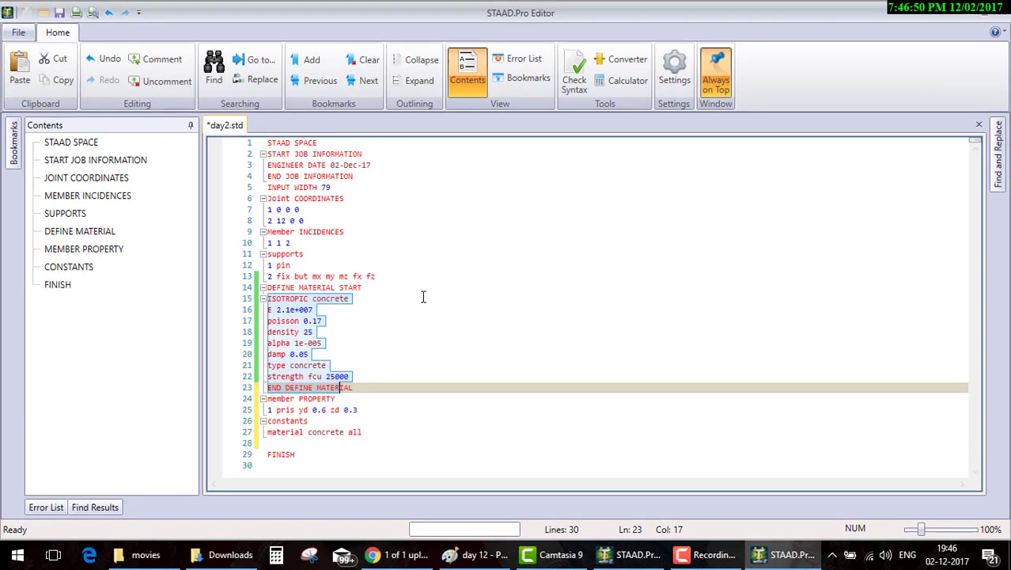
Step: Save day2.std, close the editor and reload the model in metres and kilonewtons
key("ctrl+s")
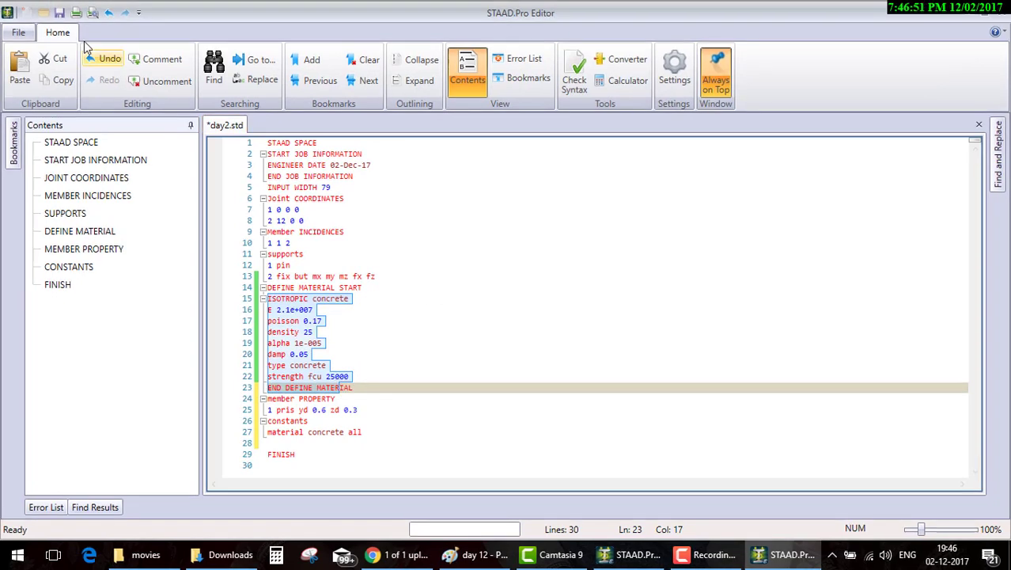
left_click(999, 16)
left_click(688, 556)
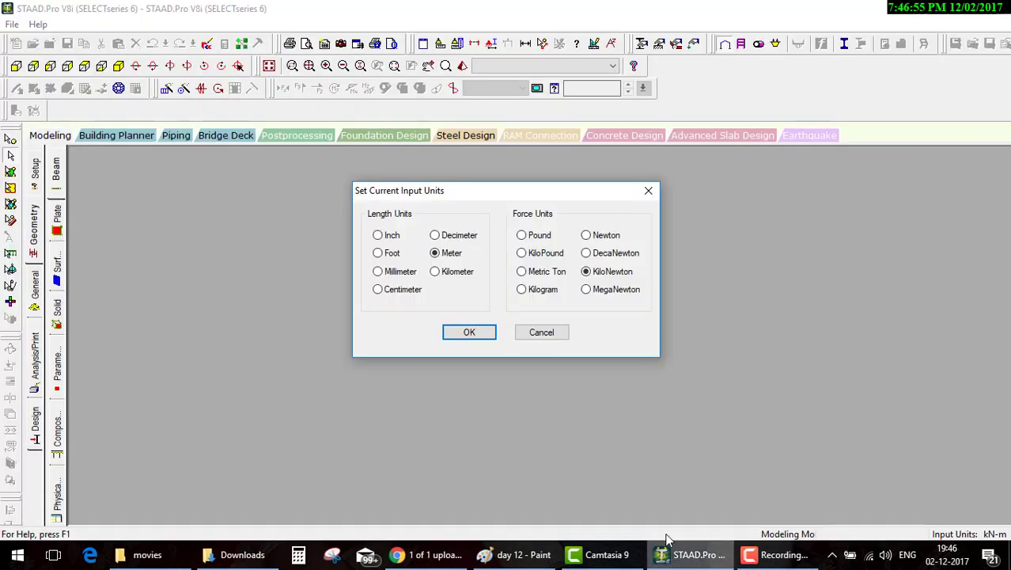
left_click(488, 336)
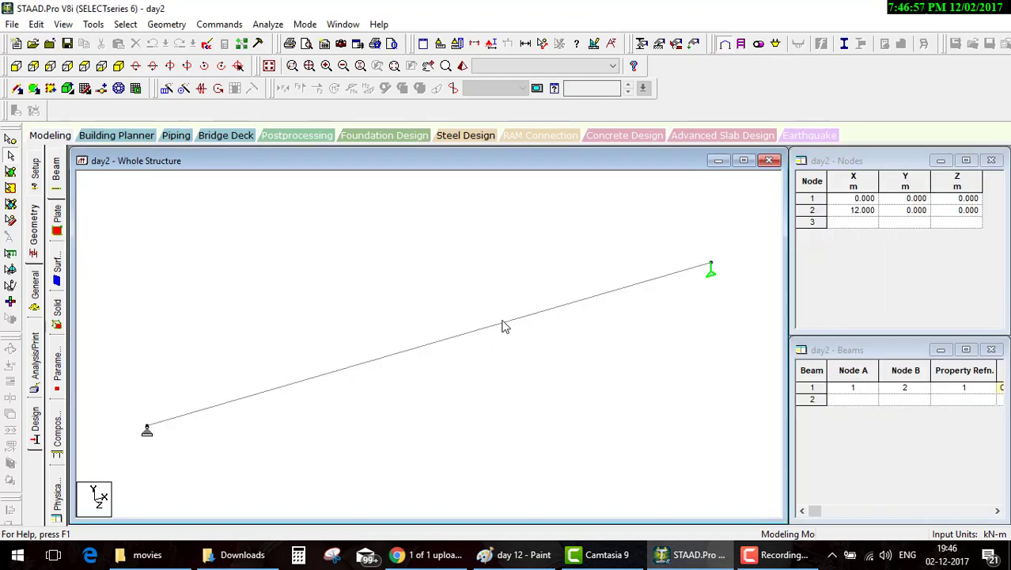
Step: Inspect the beam's section in an orbited 3D rendered view, then close it
left_click(463, 67)
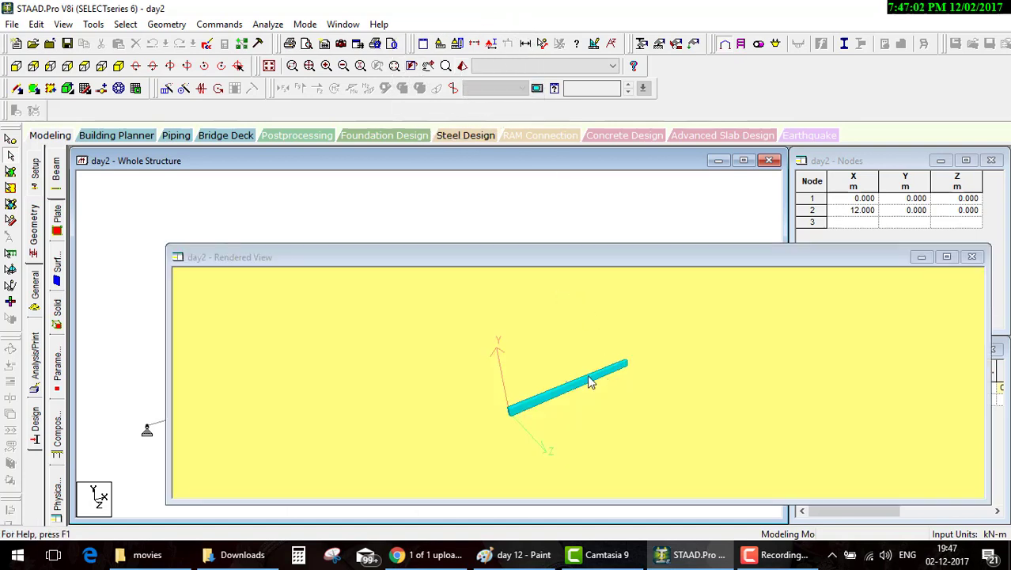
mouse_move(589, 382)
left_mouse_down()
mouse_move(447, 361)
mouse_move(553, 376)
mouse_move(416, 388)
mouse_move(480, 396)
left_mouse_up()
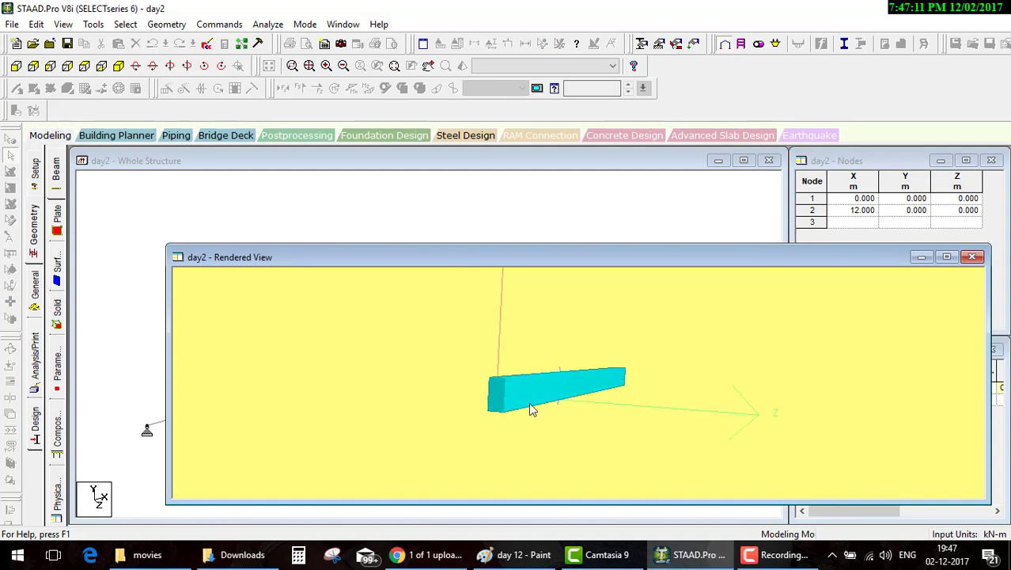
left_click(973, 256)
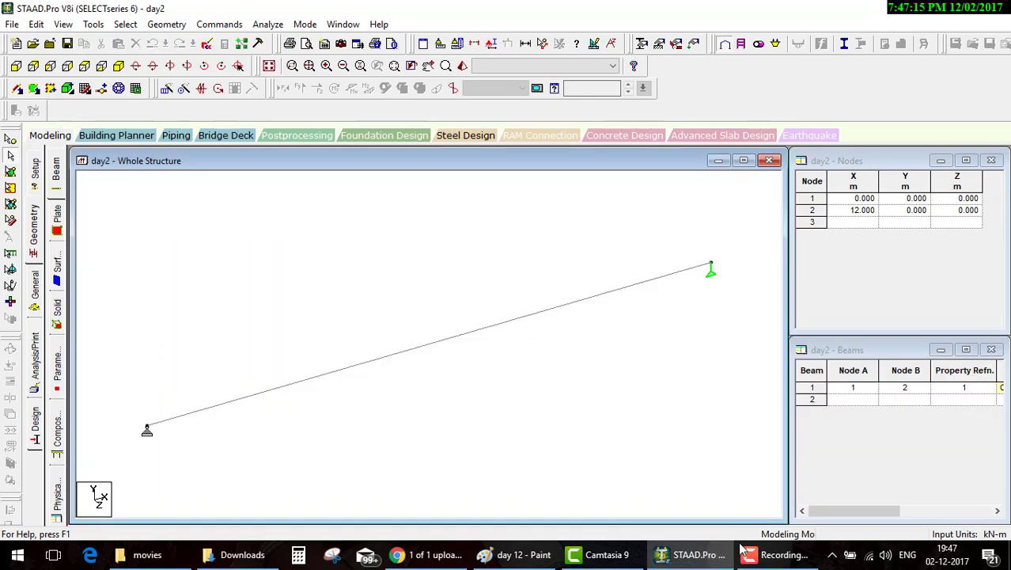
Step: Underline the word 'loadcase' in blue on the Paint sketch of the beam
left_click(518, 554)
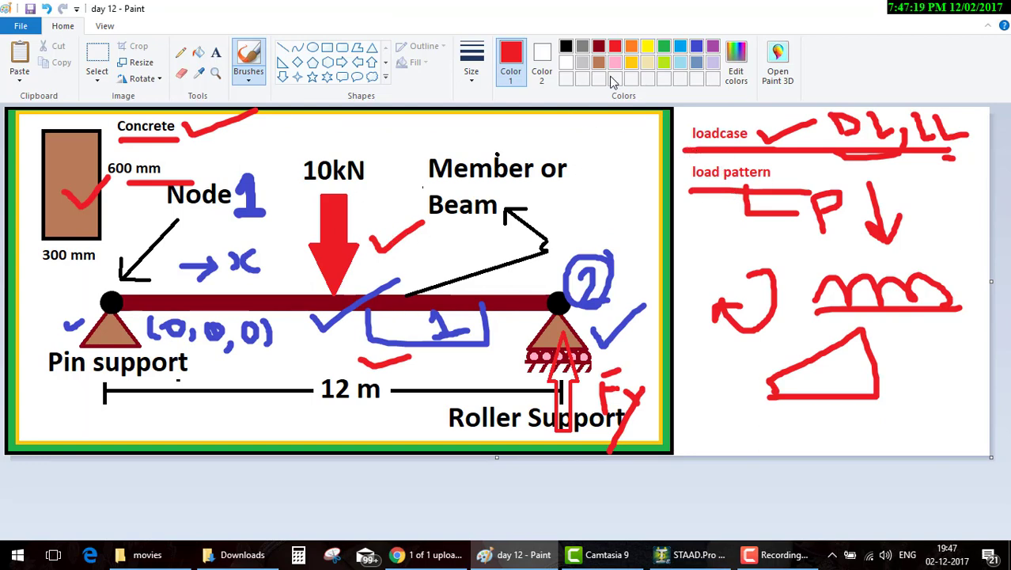
left_click(680, 47)
left_click_drag(688, 153, 787, 150)
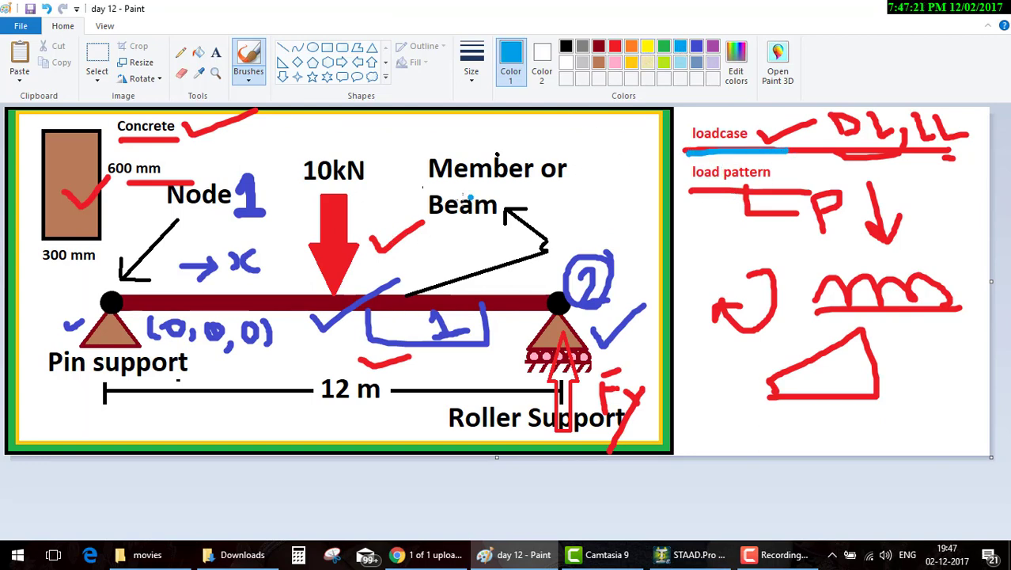
left_click(694, 554)
Step: Add 'Load 1 loadtype dead title dead load' after the material assignment line
left_click(207, 44)
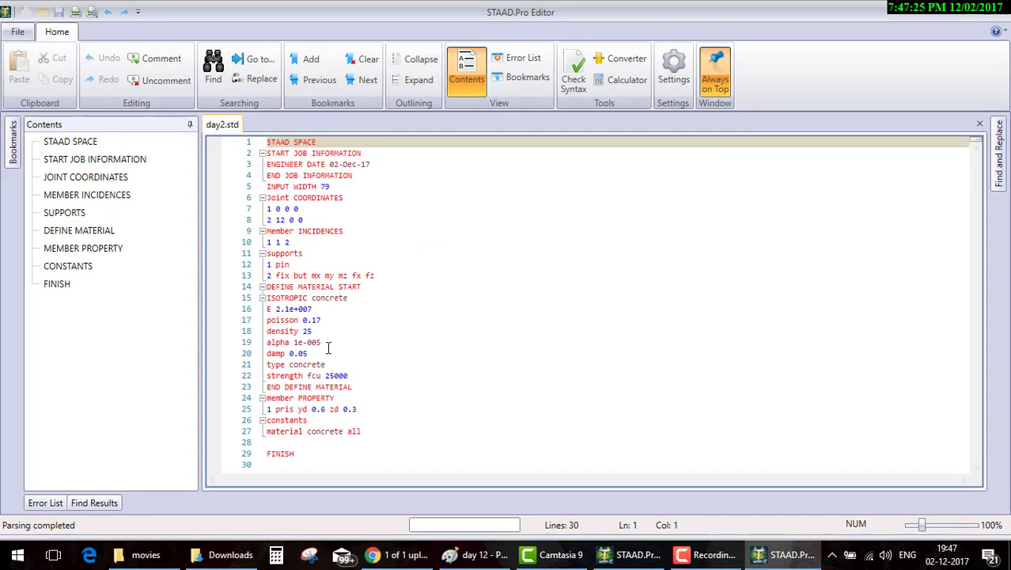
key("Return")
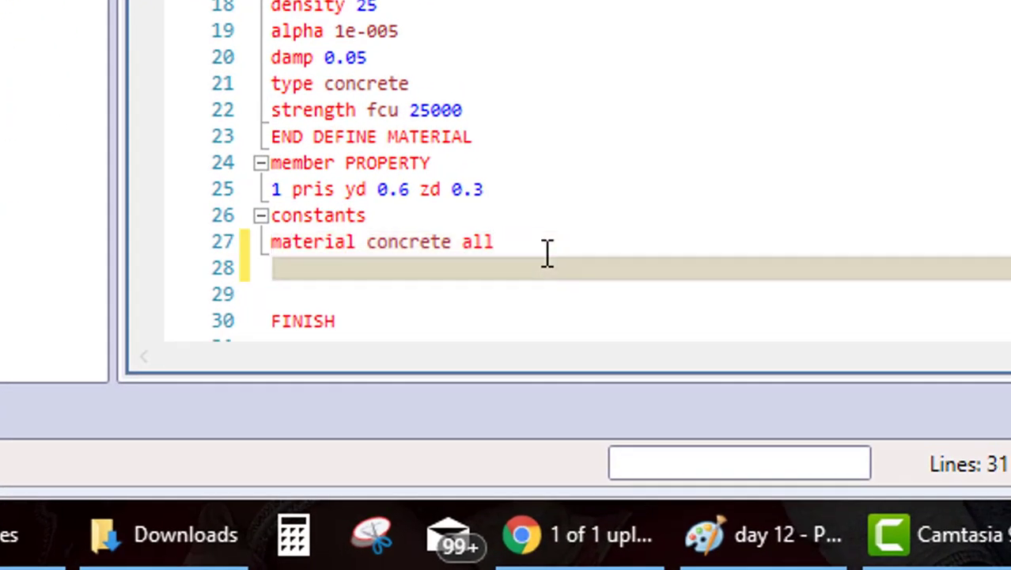
type("Load1")
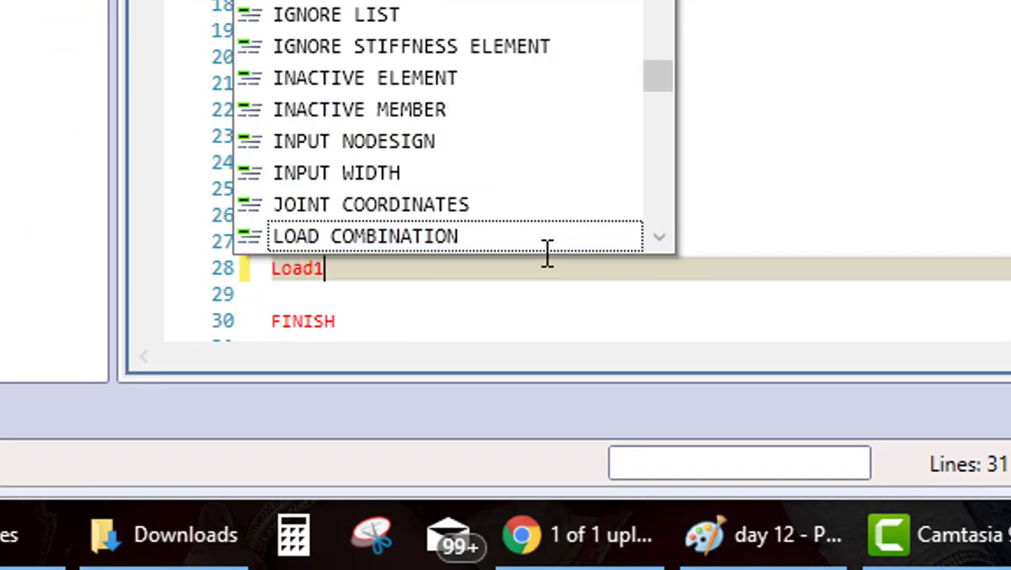
key("BackSpace")
type("1 ")
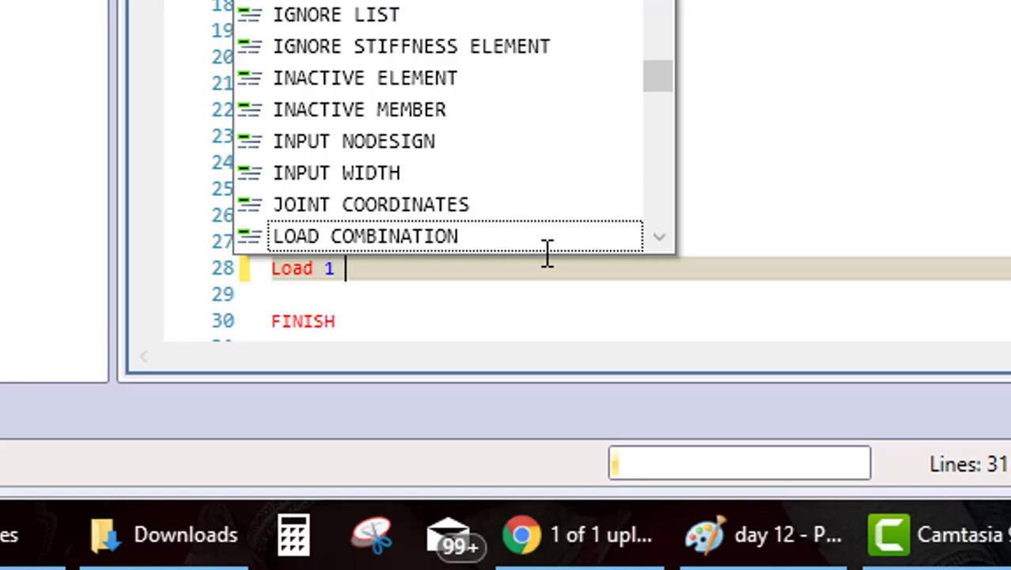
type("loadt")
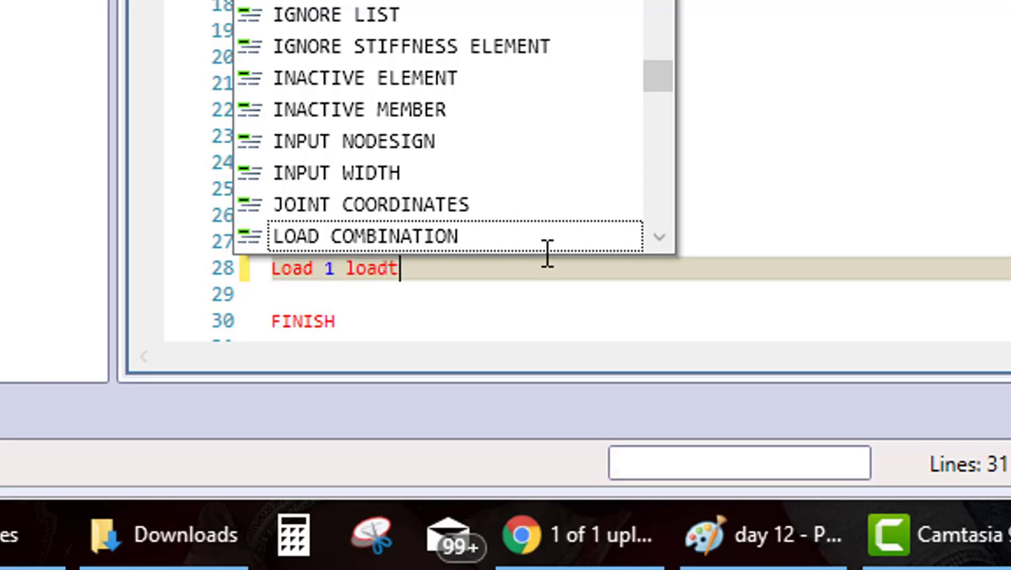
type("ype d")
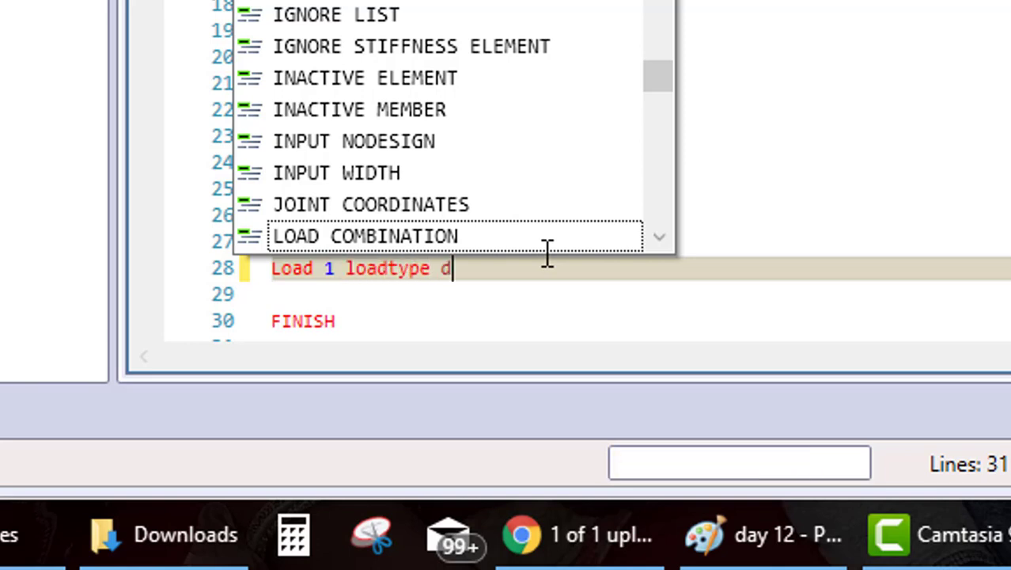
type("ead tit")
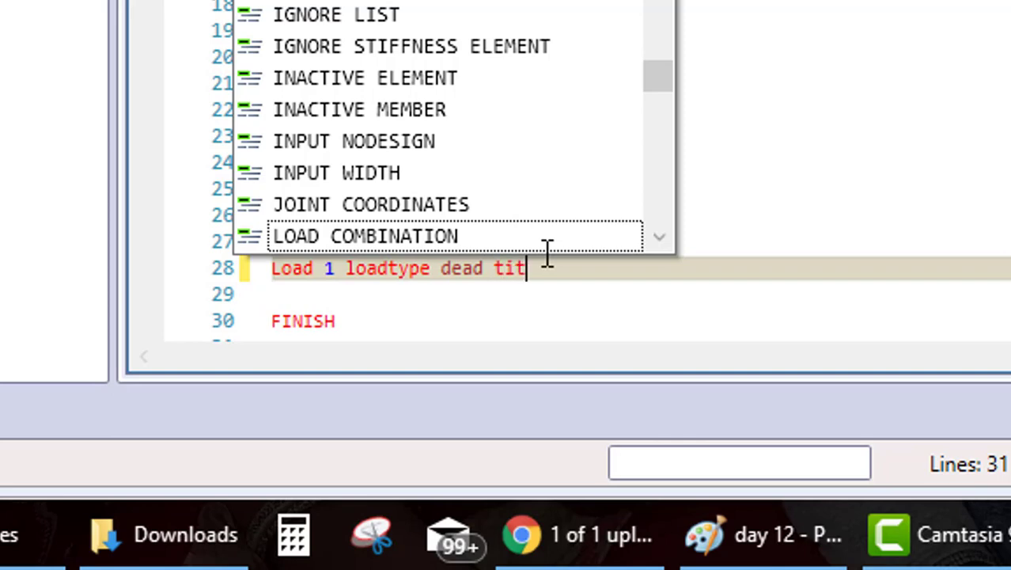
type("le d")
type("ead load")
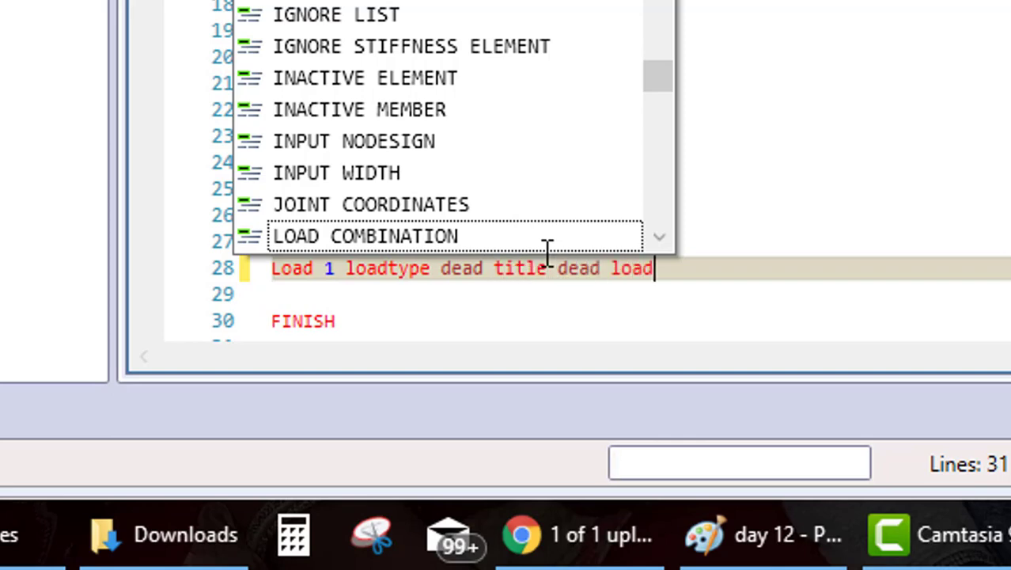
left_click(944, 190)
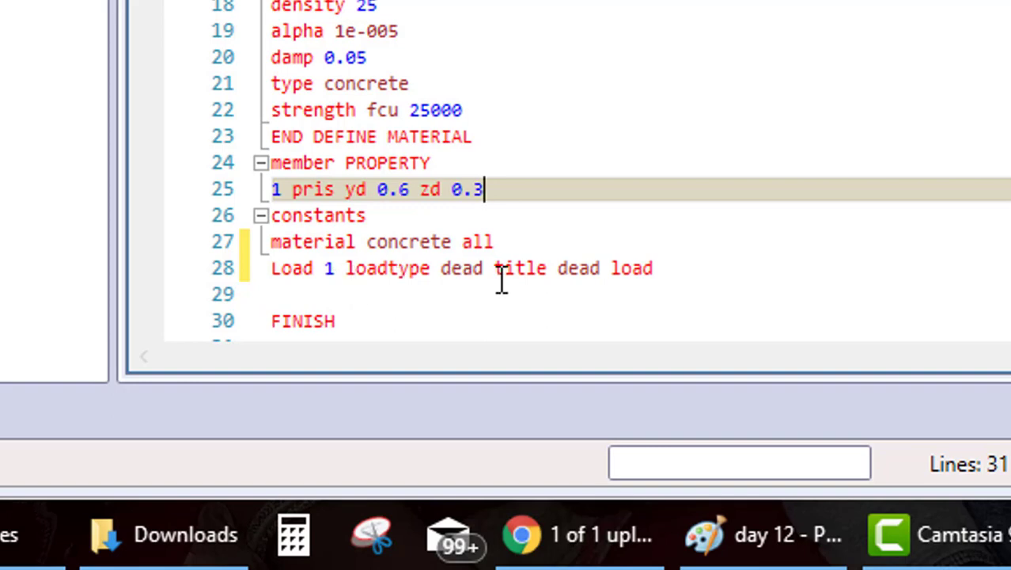
Step: Add 'conc gy -10' beneath it for a 10 kN downward concentrated load
left_click(694, 270)
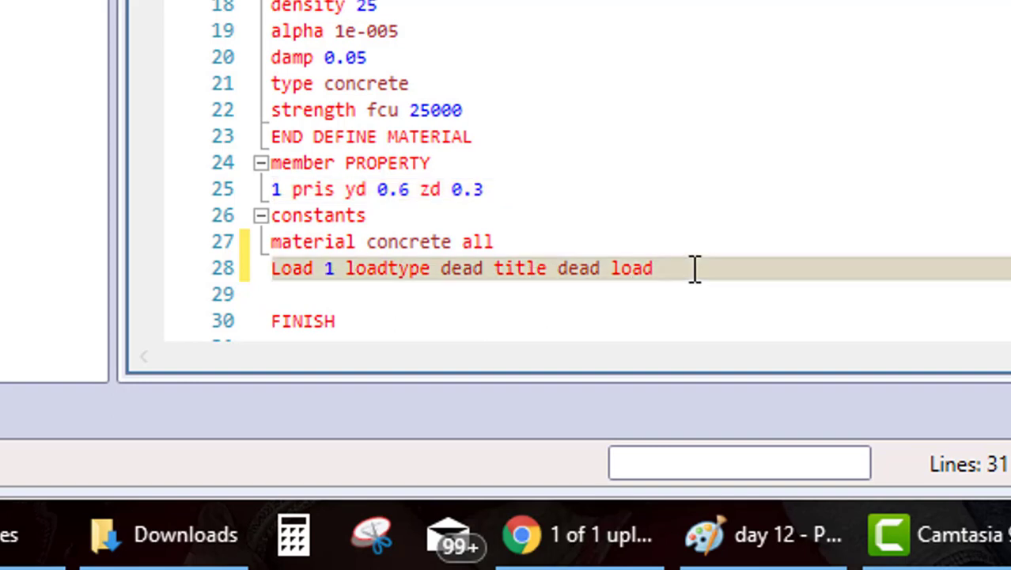
key("Return")
type("1")
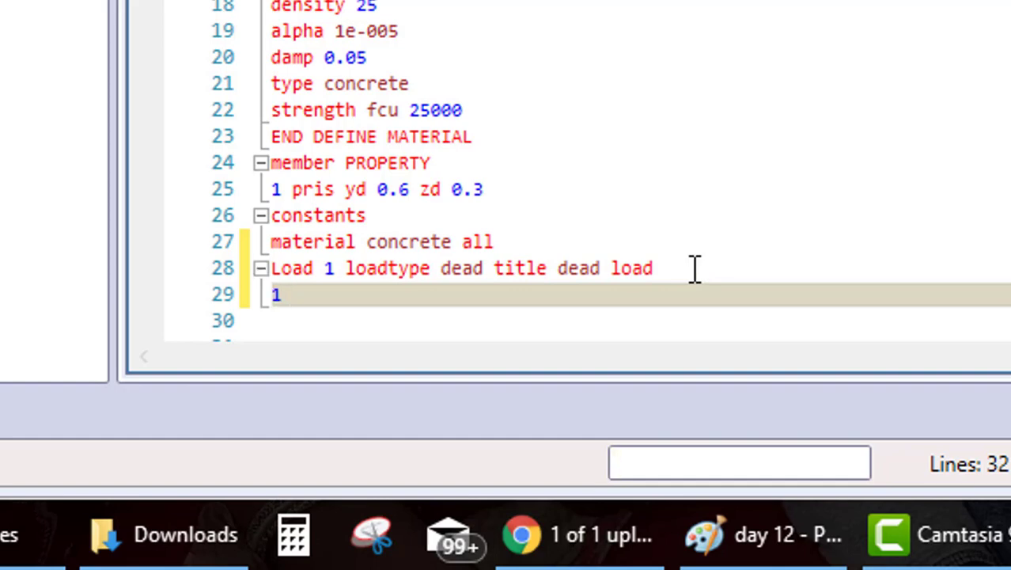
type(" co")
type("nc ")
type("gy")
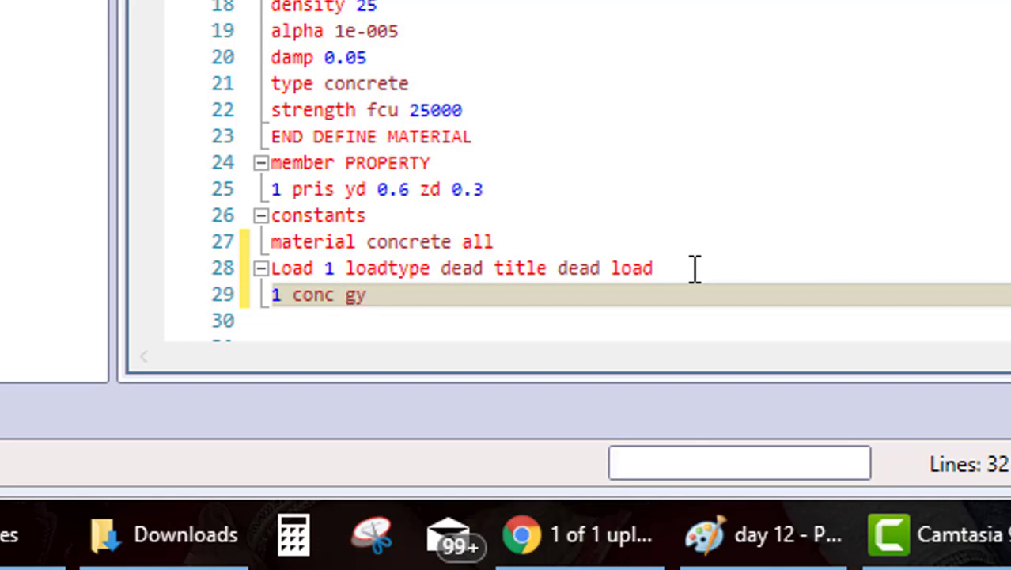
type(" -10")
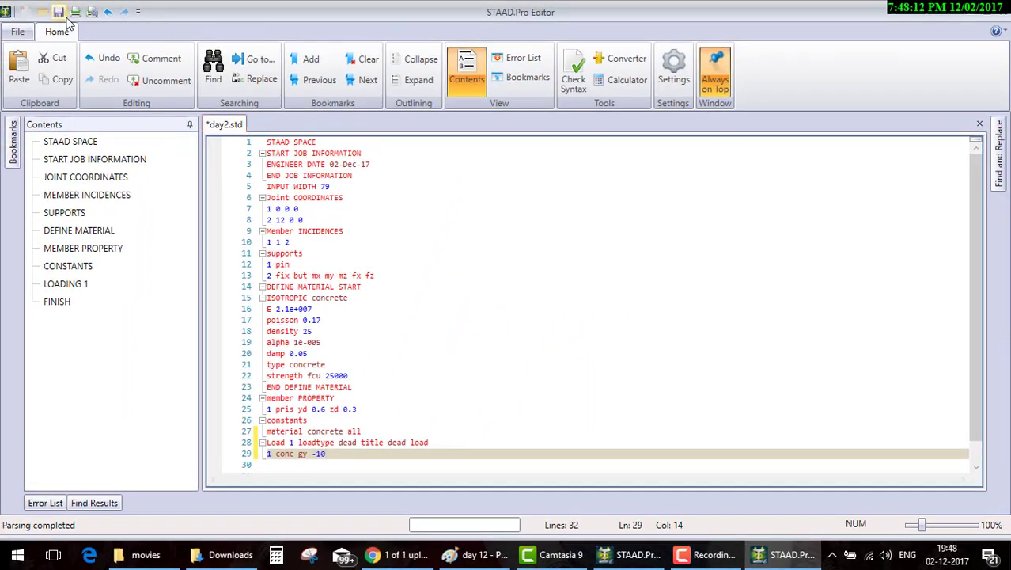
Step: Save and reload day2.std, then choose to edit and jump to the line 29 error
left_click(59, 11)
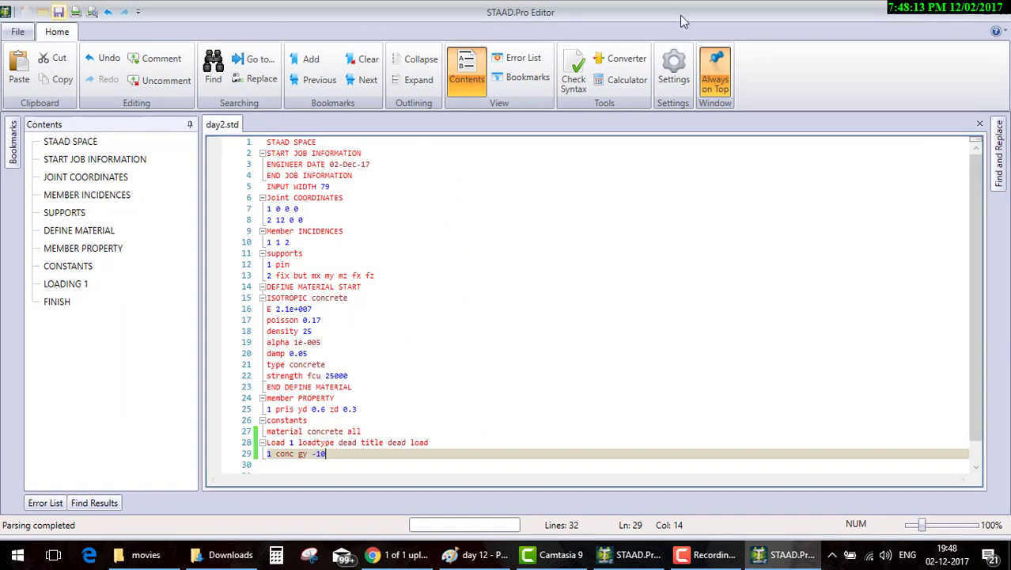
left_click(1002, 19)
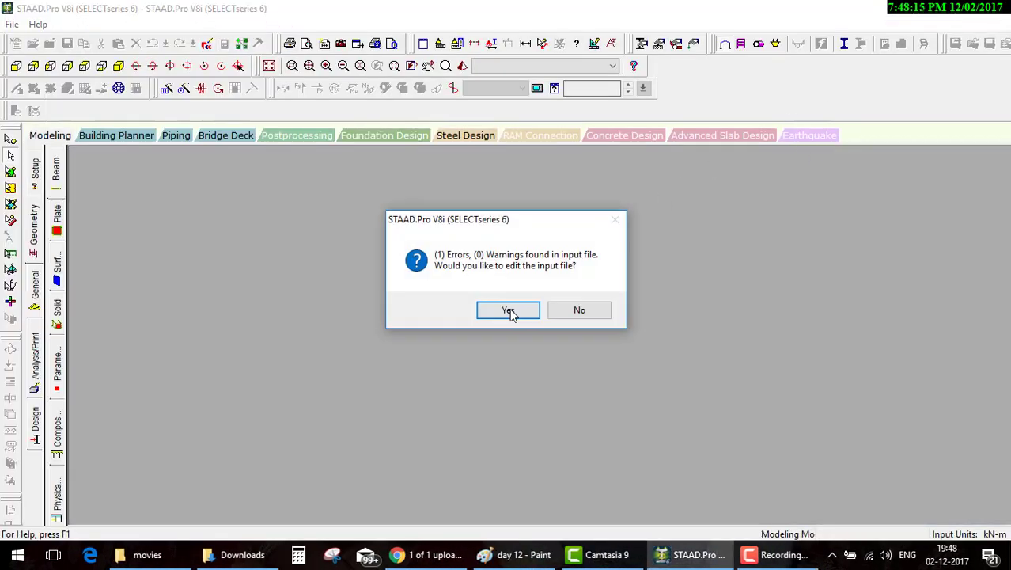
left_click(508, 310)
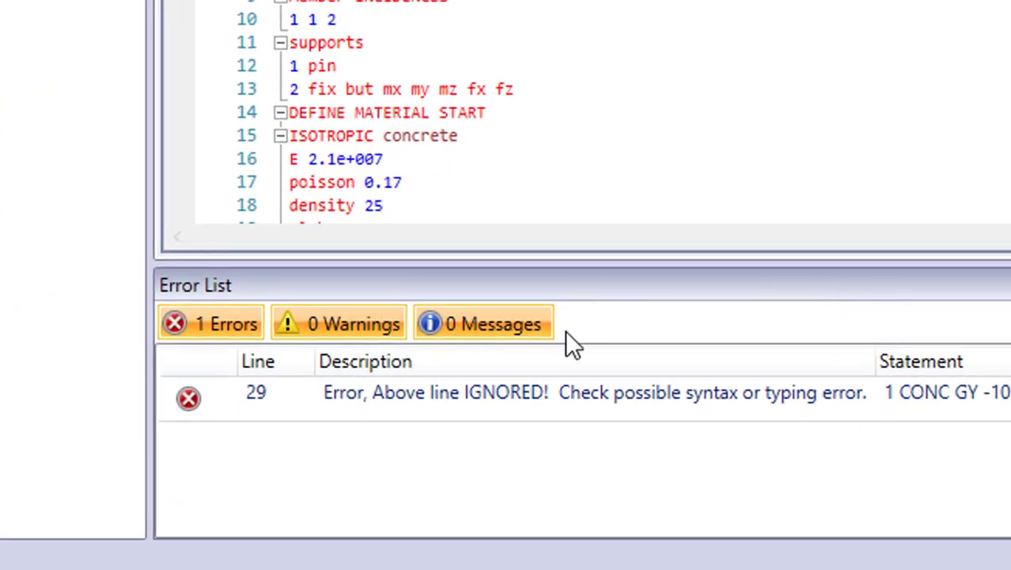
double_click(539, 393)
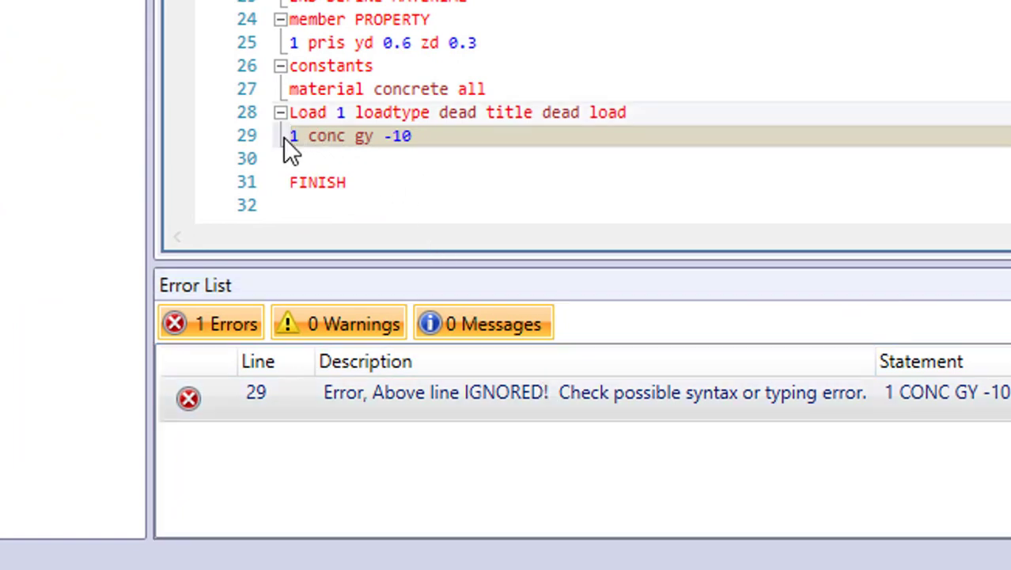
Step: Insert a 'member load' line above '1 conc gy -10' and close the editor
left_click_drag(291, 136, 419, 136)
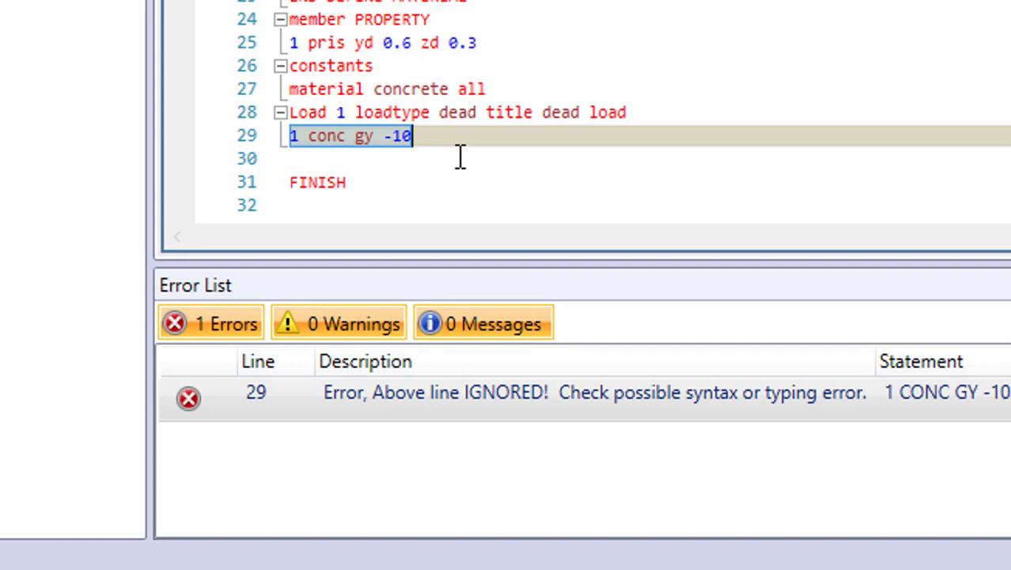
left_click(660, 112)
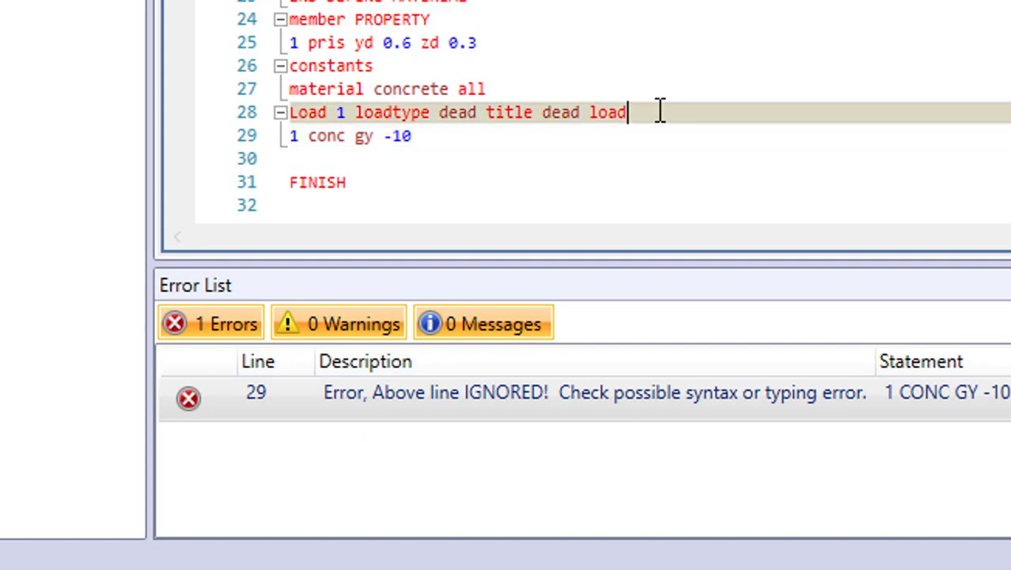
key("Return")
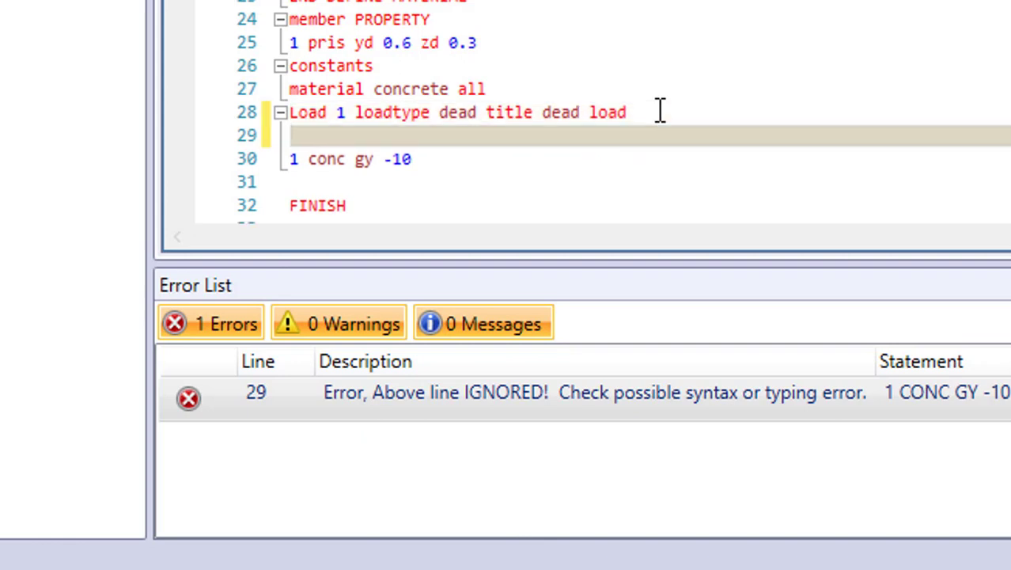
type("member ")
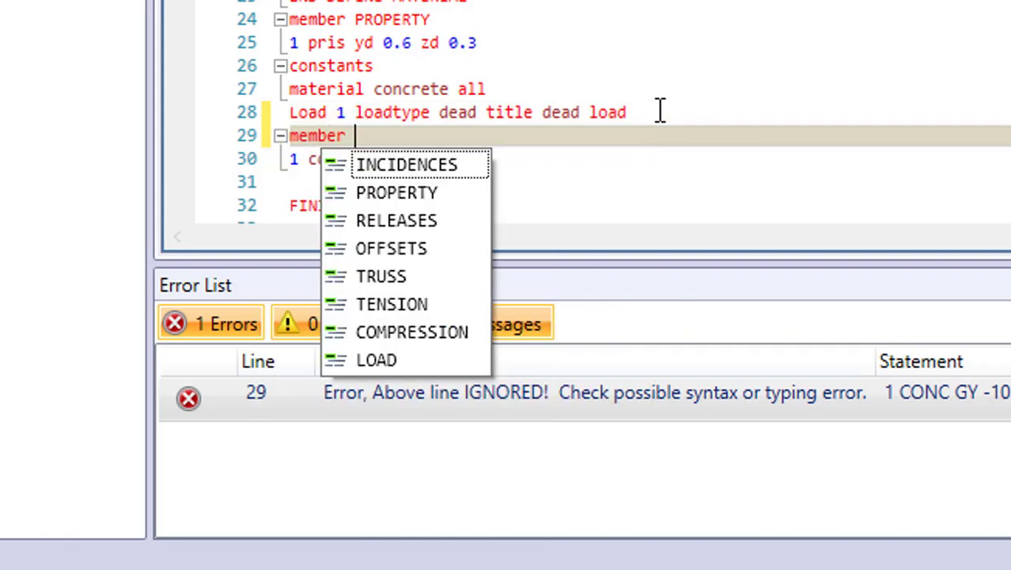
type("load")
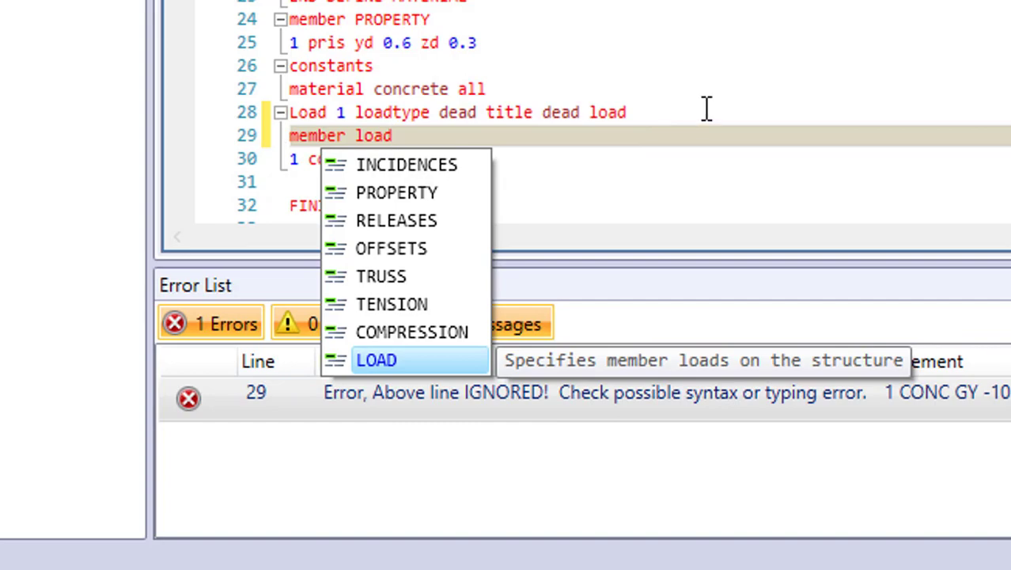
key("Escape")
key("Down")
key("Down")
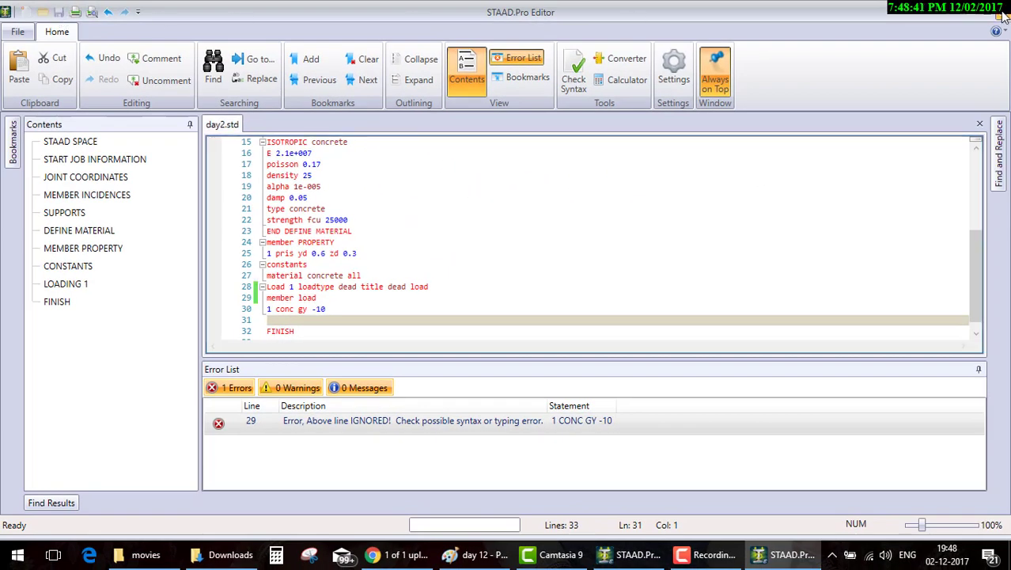
left_click(1003, 17)
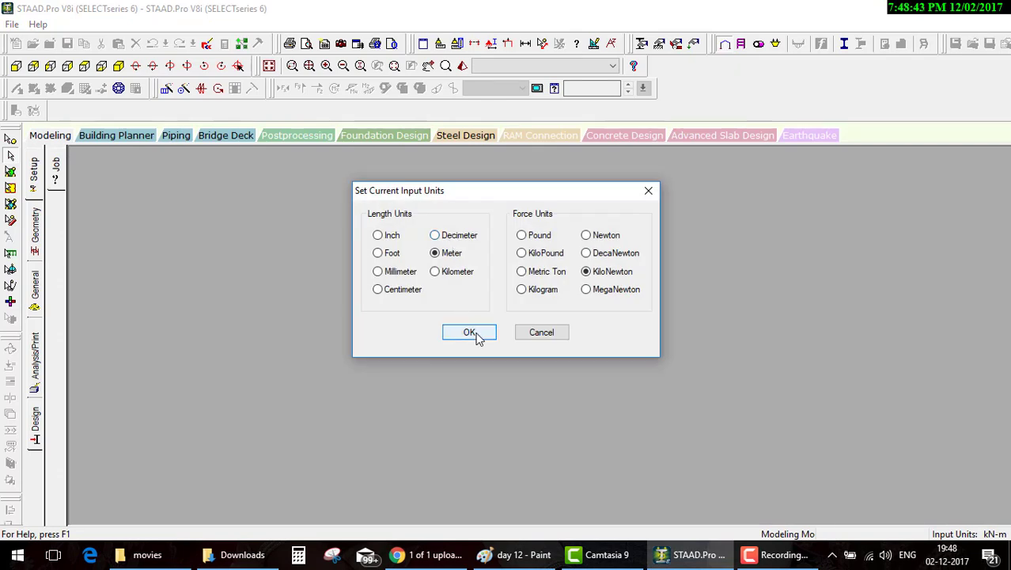
Step: Accept metre and kilonewton input units and show the beam in front elevation
left_click(477, 338)
left_click(477, 339)
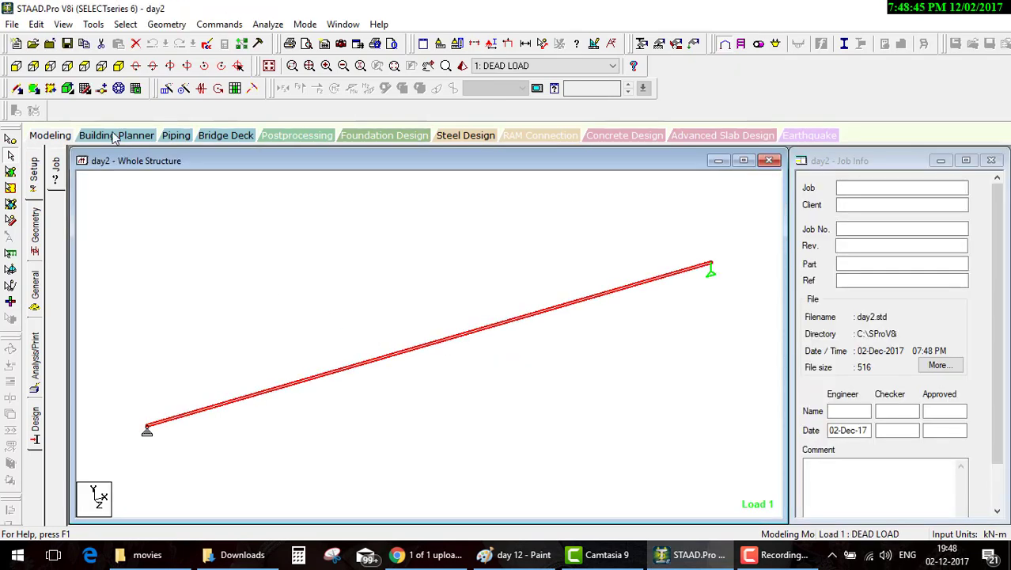
left_click(16, 67)
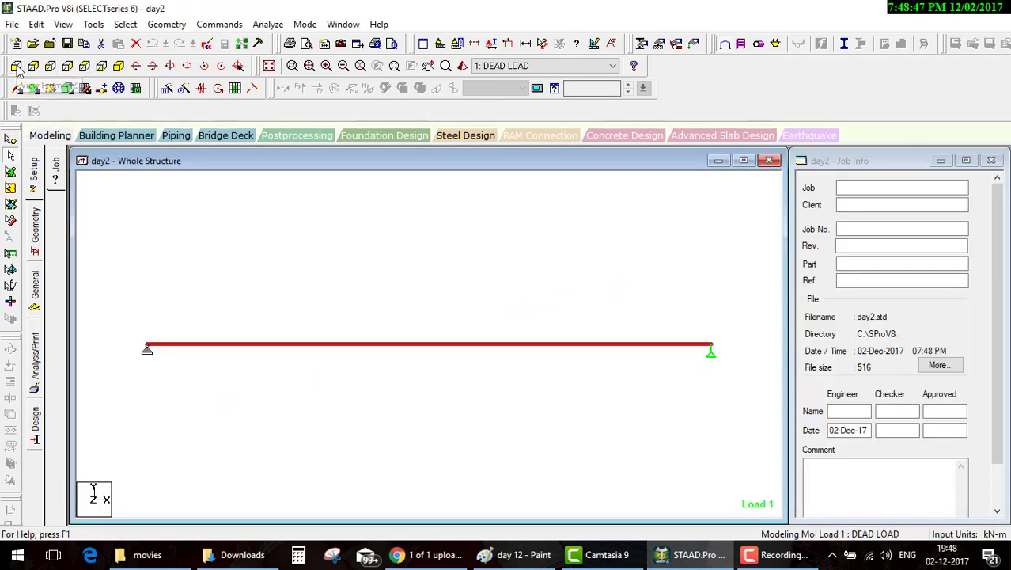
left_click(274, 252)
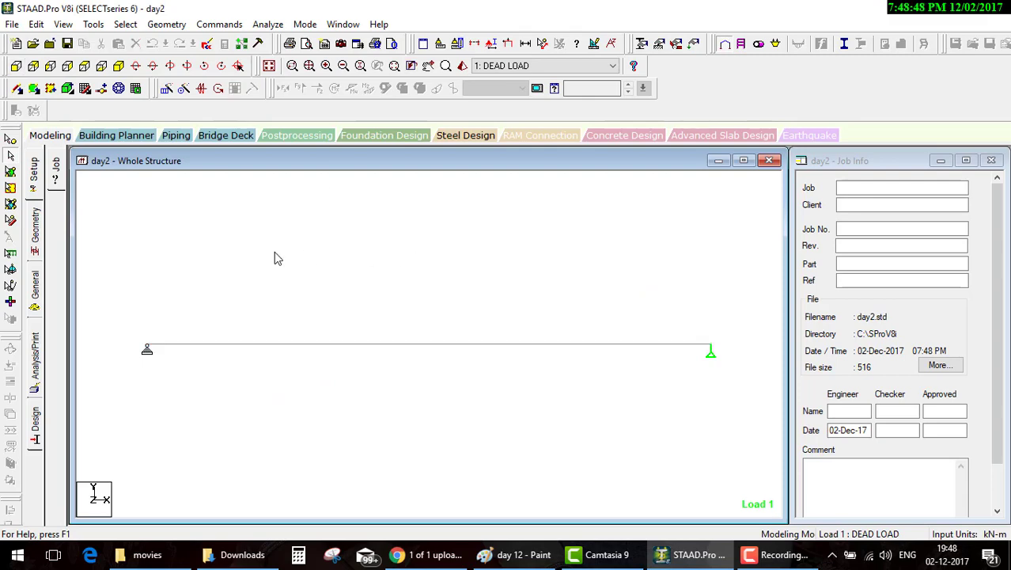
Step: Show the CON GY -10 kN dead load on the beam with load value, beam and node numbers
left_click(36, 287)
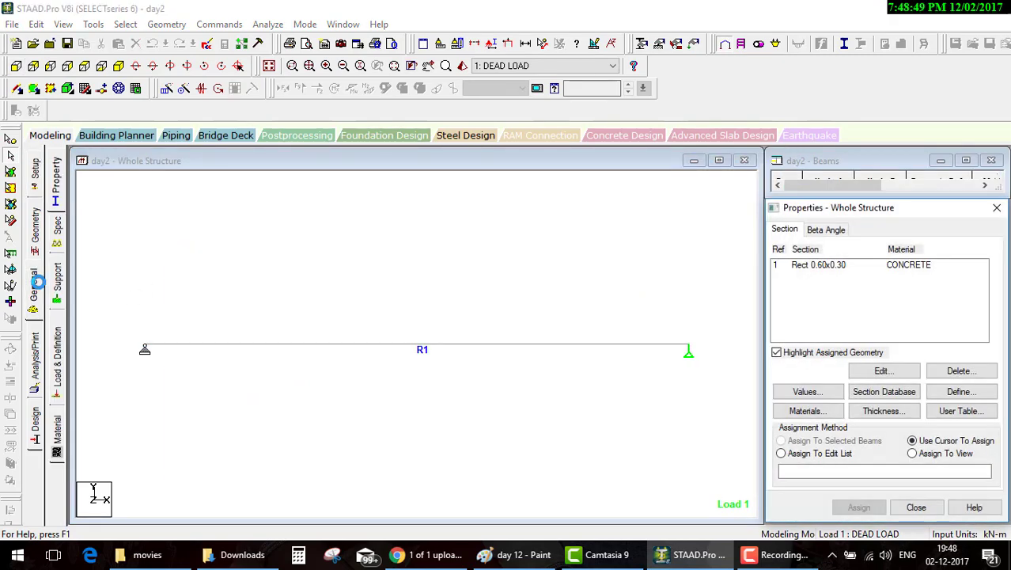
left_click(60, 372)
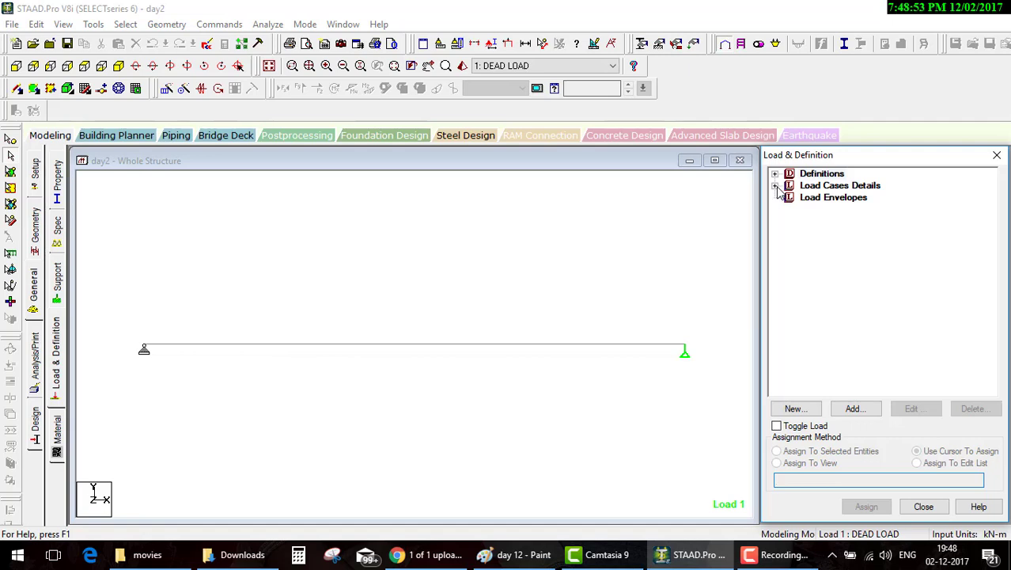
left_click(775, 186)
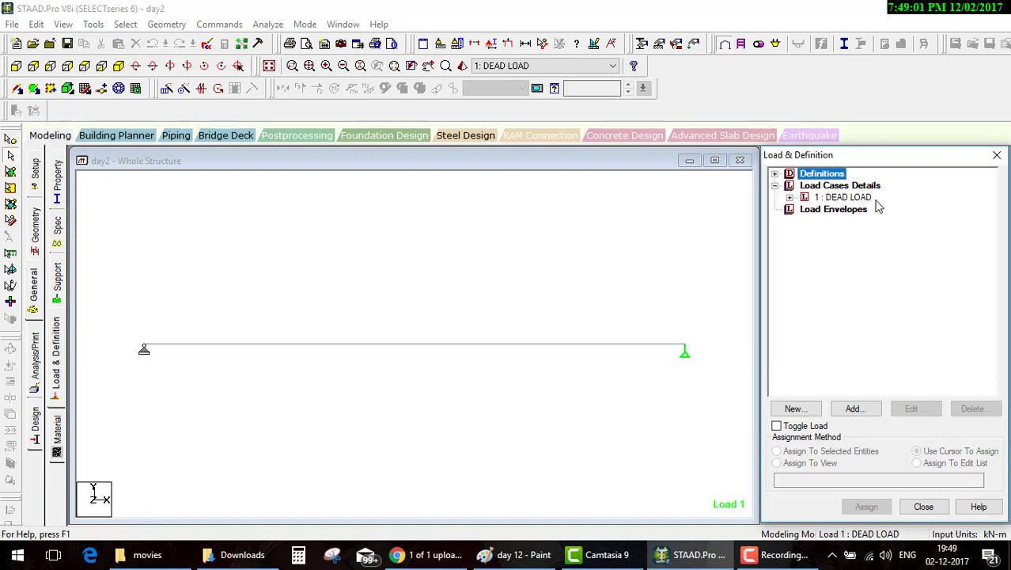
left_click(789, 198)
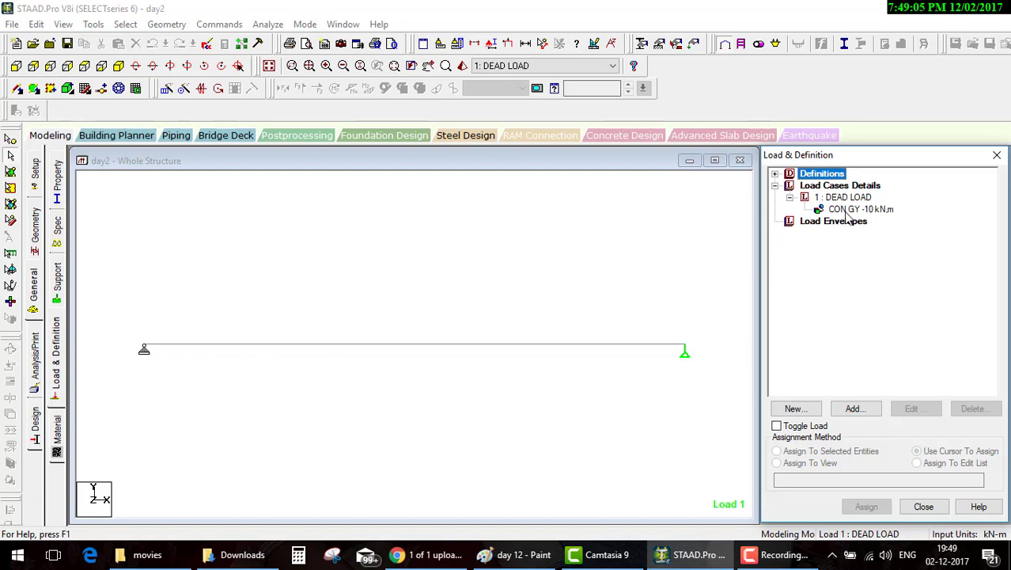
left_click(869, 210)
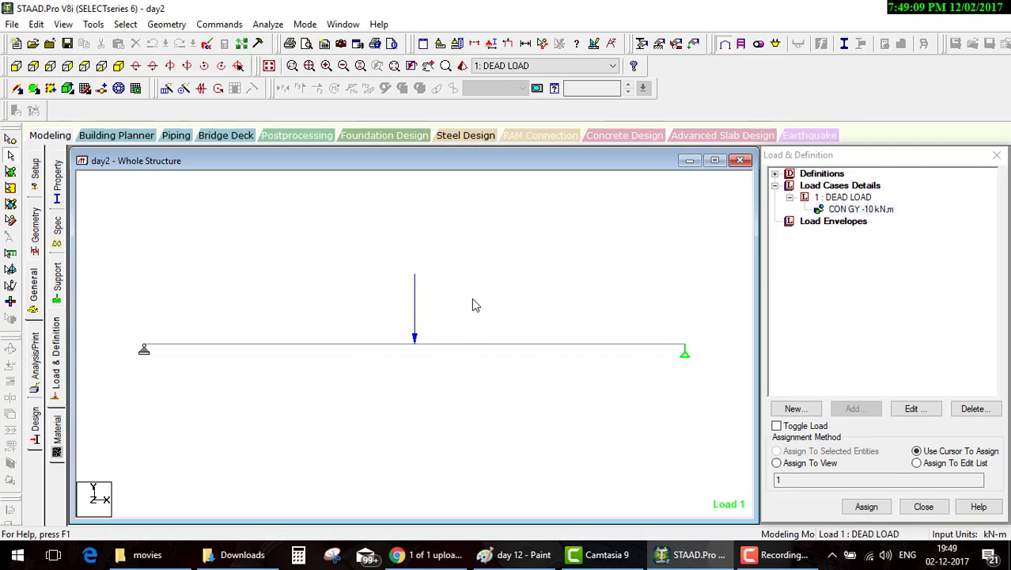
key("shift+v")
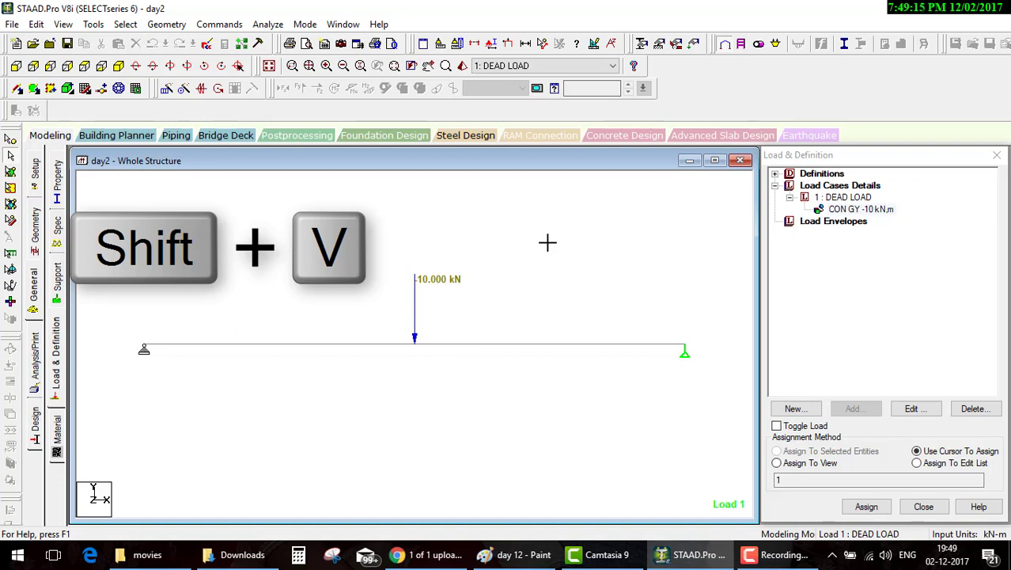
key("shift+b")
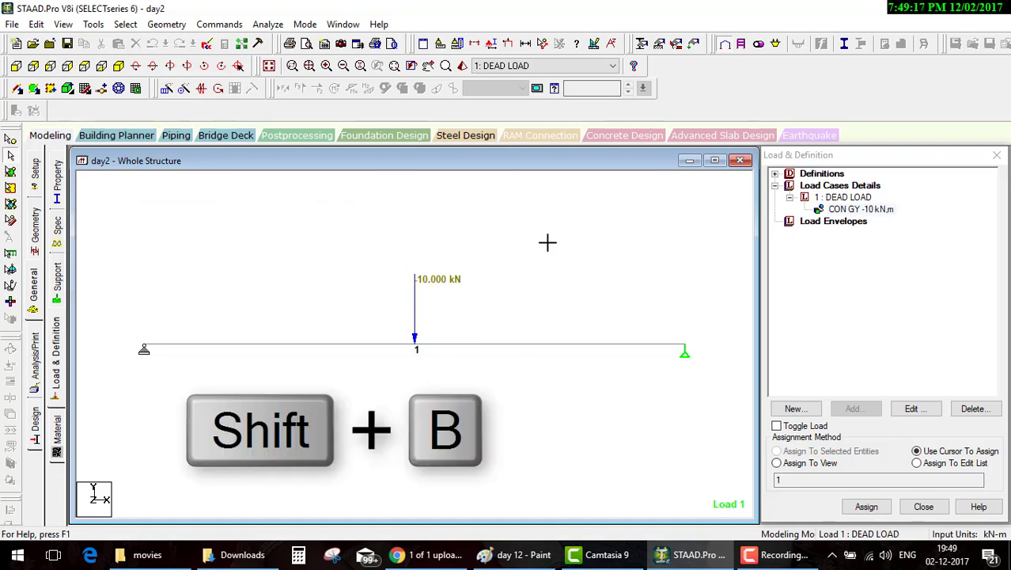
key("shift+n")
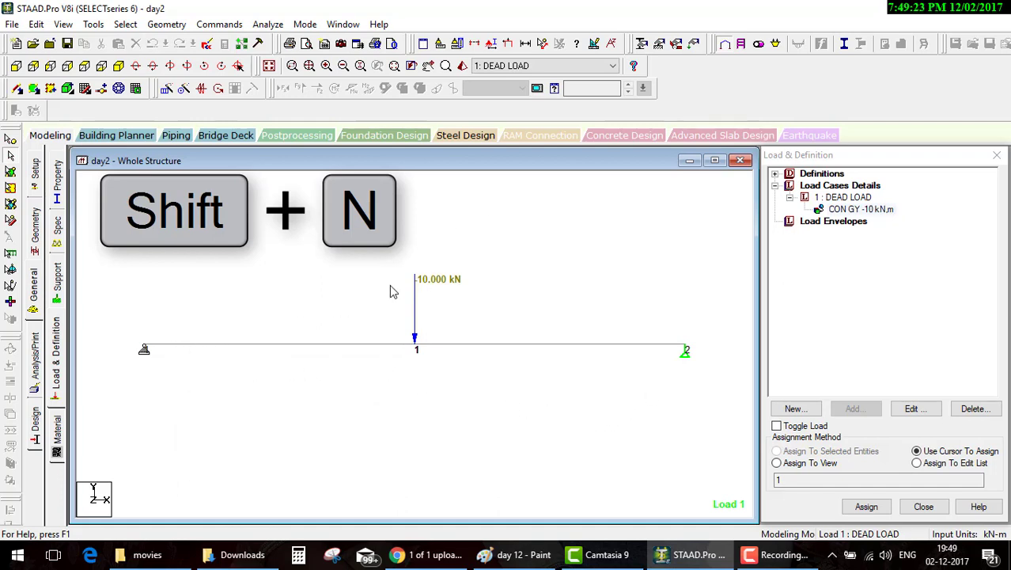
Step: Set Structure Diagrams to draw the beam with 3D Full Sections
right_click(515, 232)
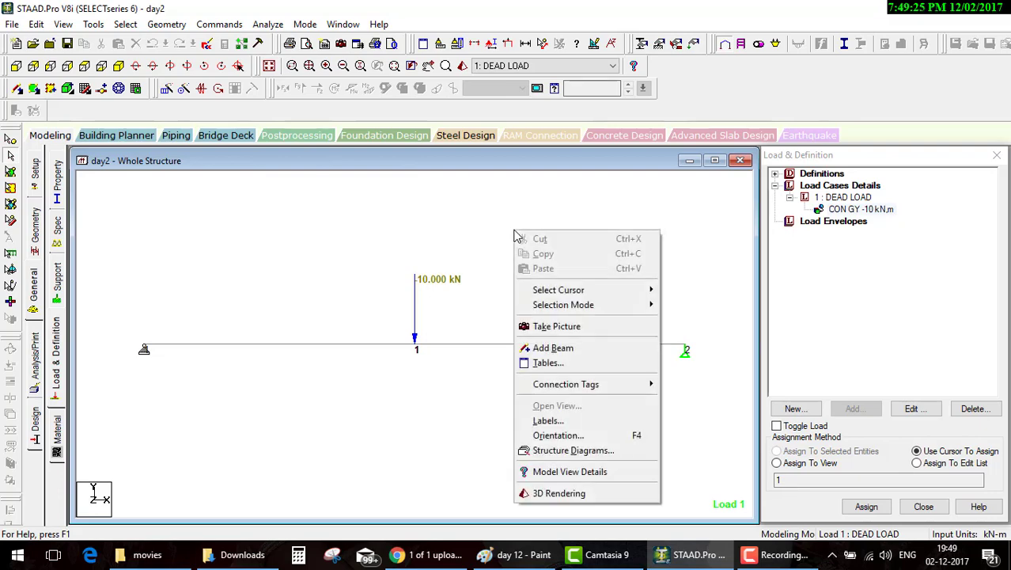
left_click(577, 452)
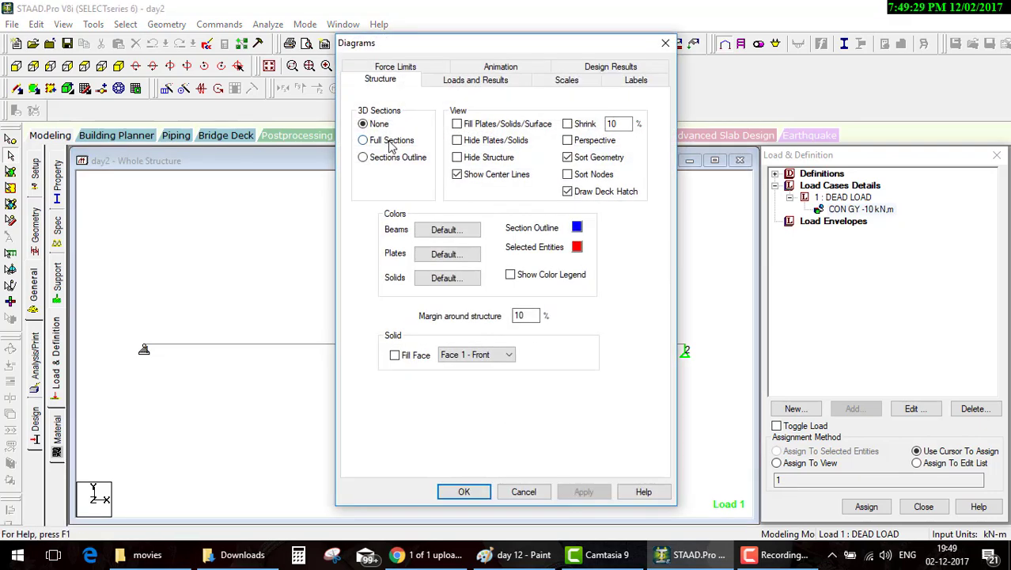
left_click(390, 147)
left_click(475, 491)
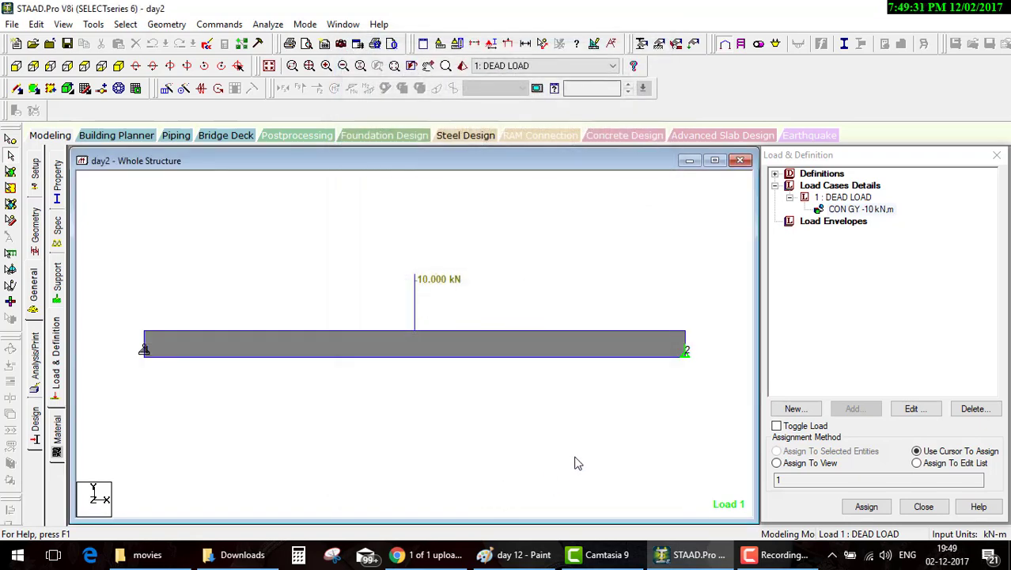